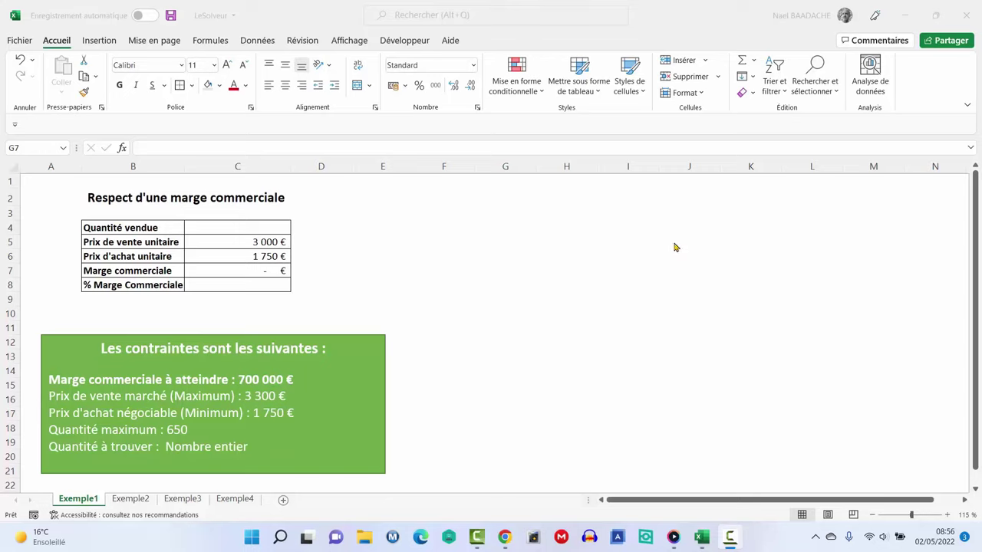
Step: Enable the Complément Solveur add-in in Excel Options > Compléments and go back to Exemple1
left_click(20, 40)
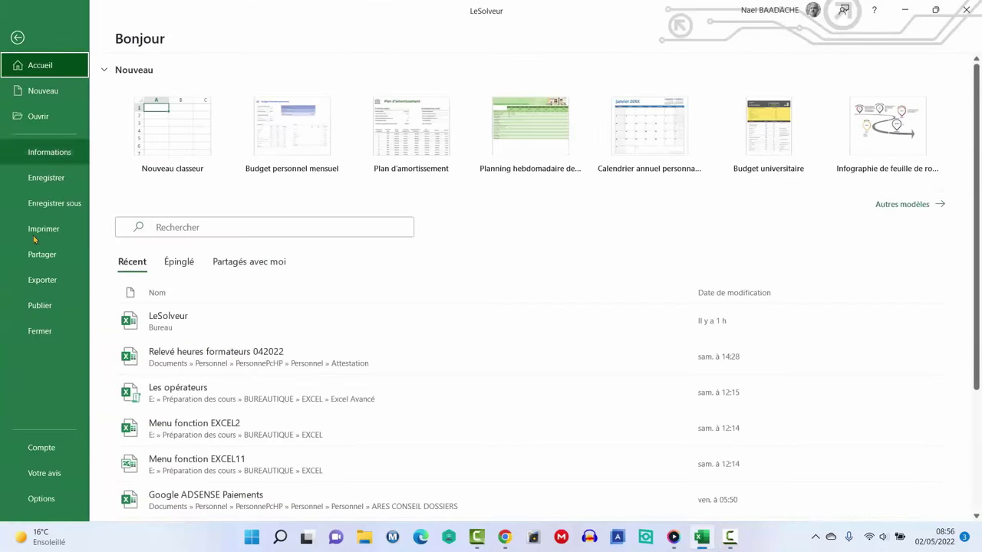
left_click(50, 507)
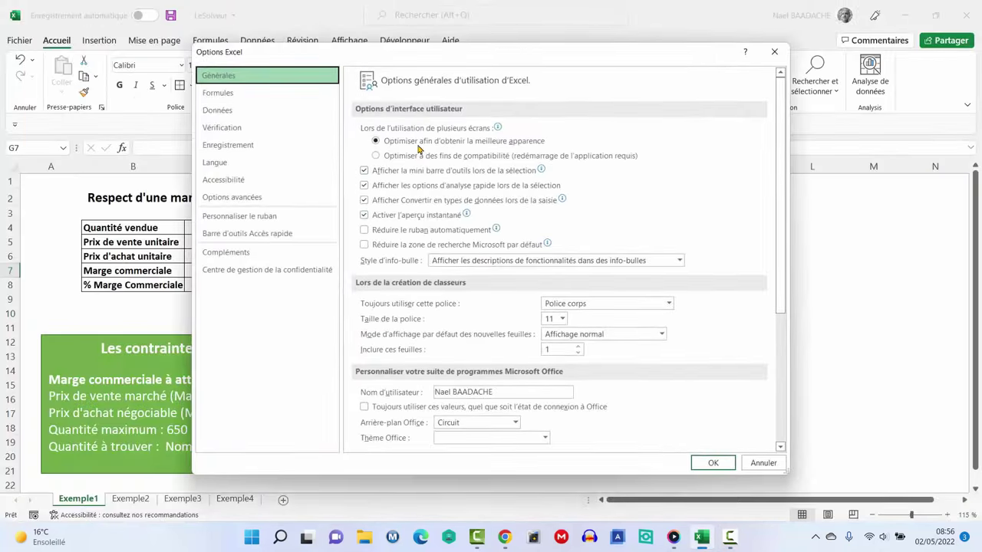
left_click(234, 257)
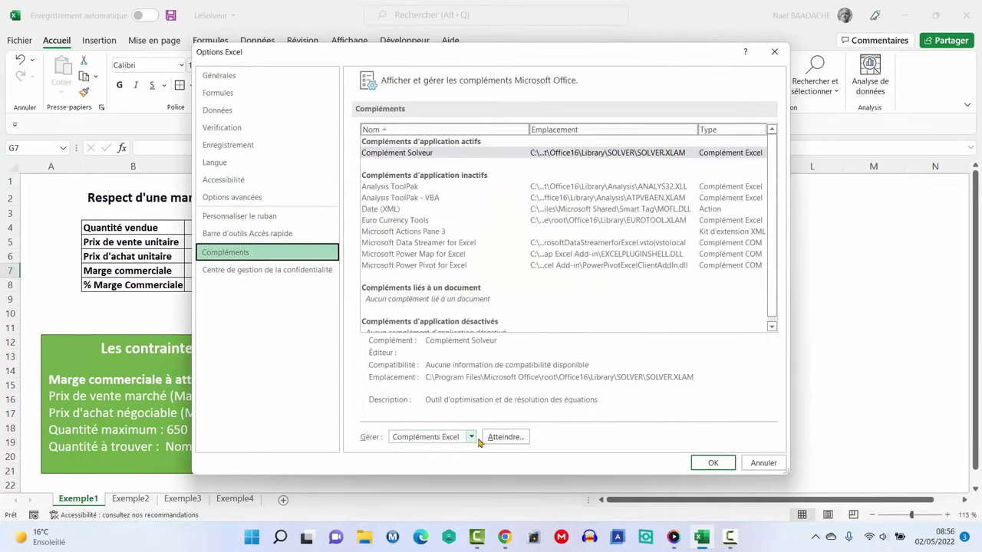
left_click(510, 437)
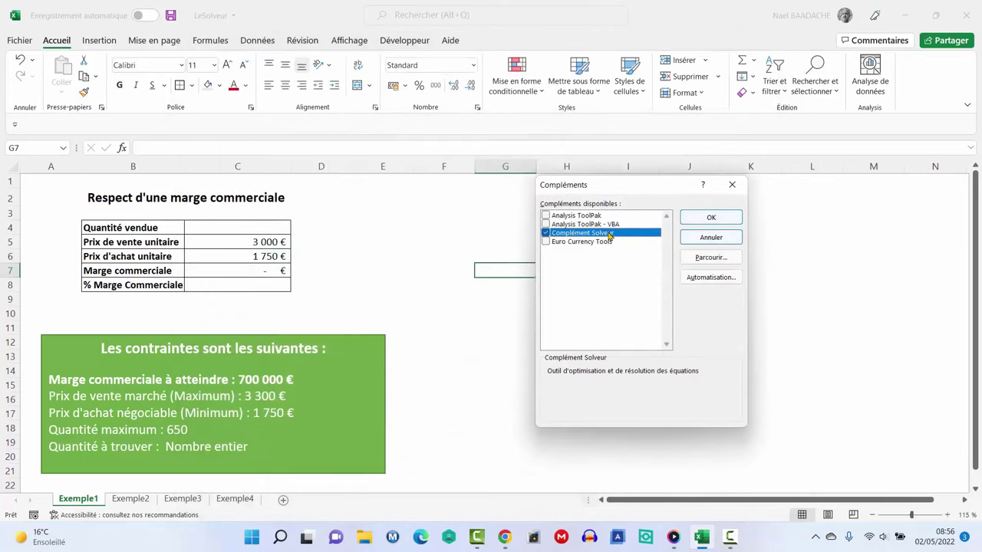
left_click(710, 219)
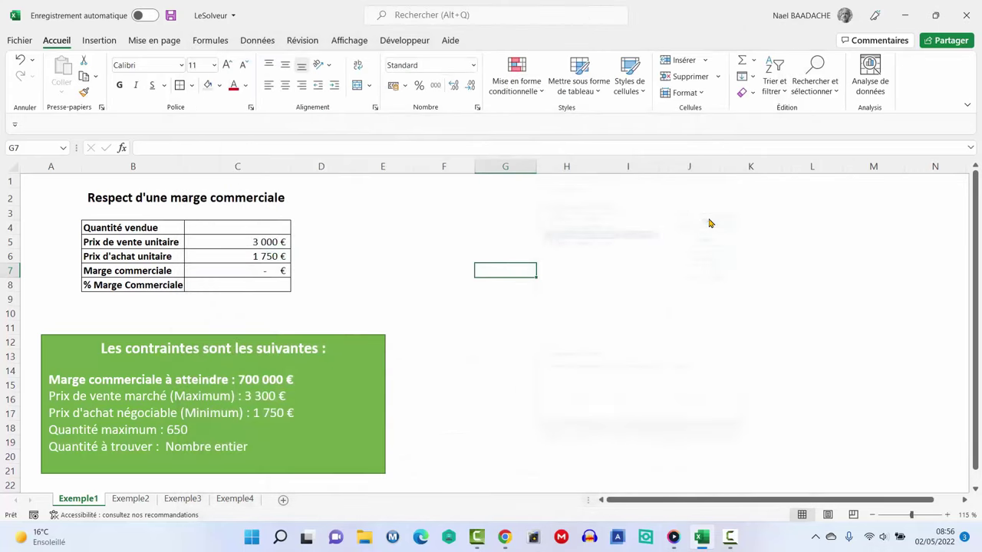
left_click(442, 243)
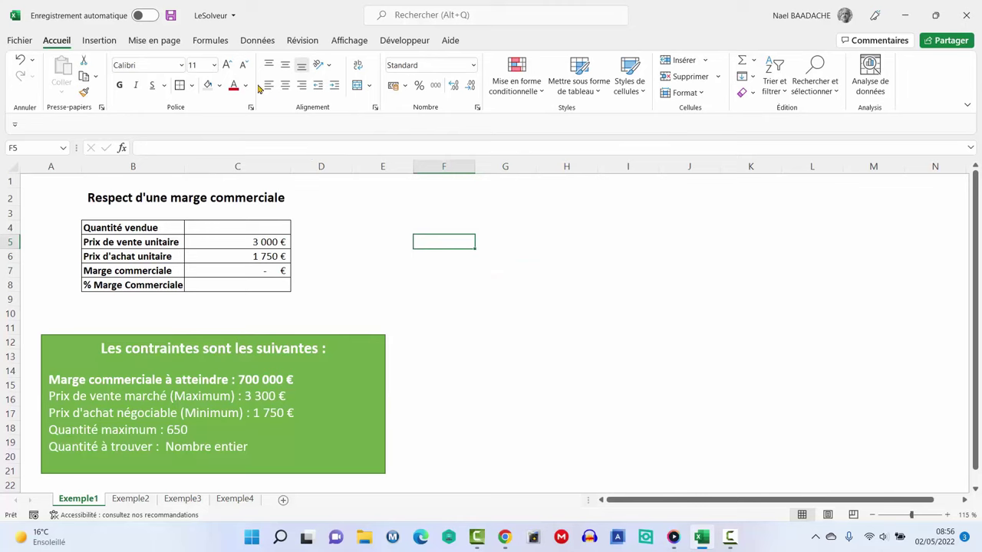
Step: Show the Données tab and review the margin, selling-price and purchase-price constraints in the green box
left_click(257, 41)
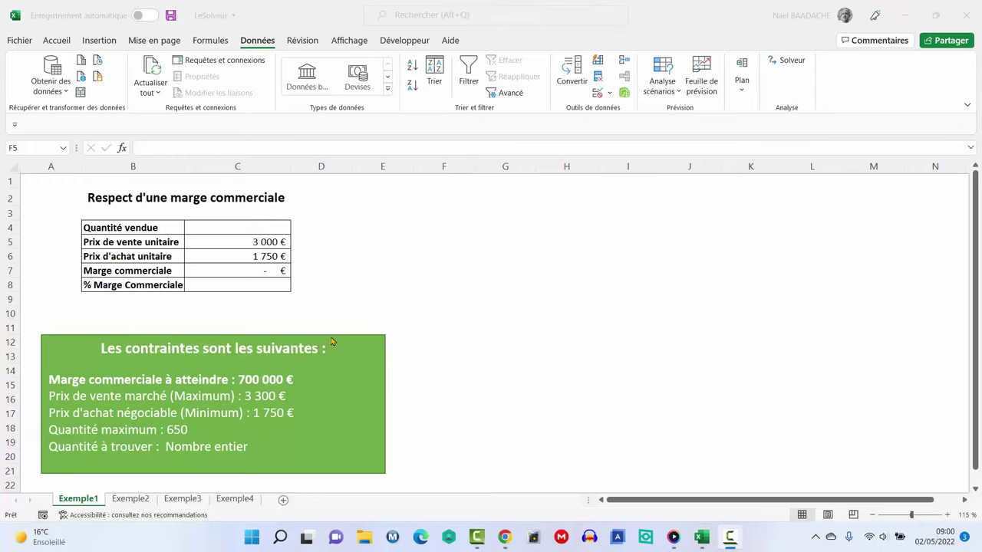
left_click(471, 323)
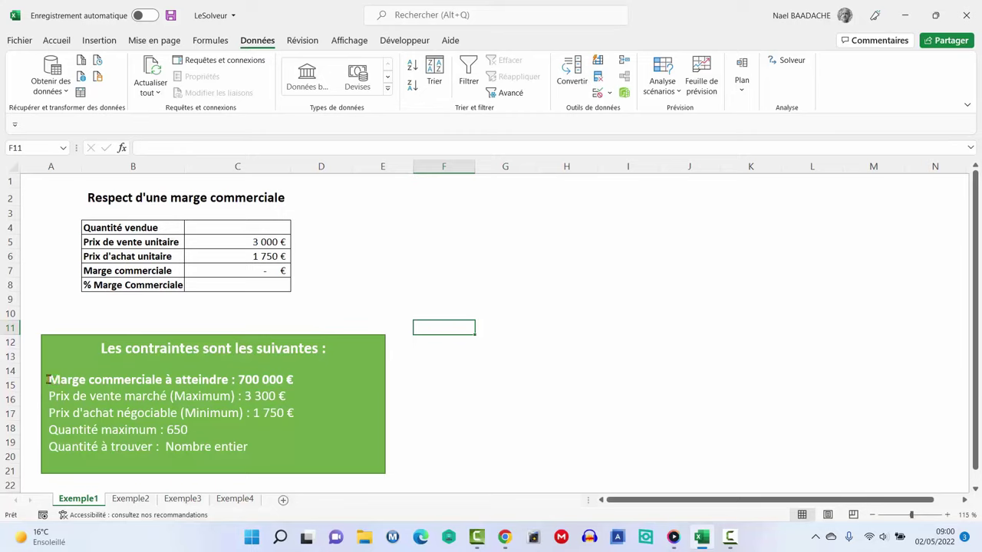
left_click_drag(47, 379, 289, 379)
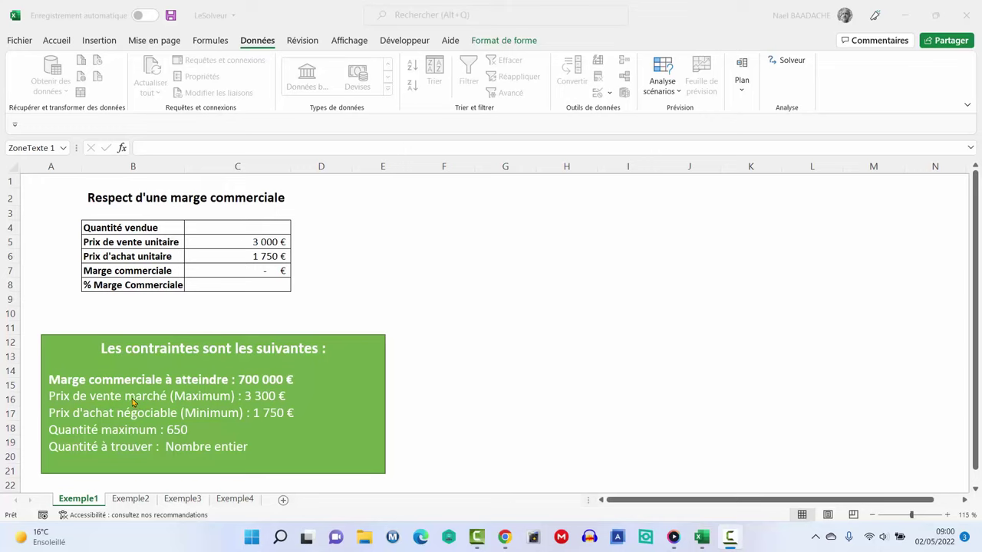
left_click(46, 396)
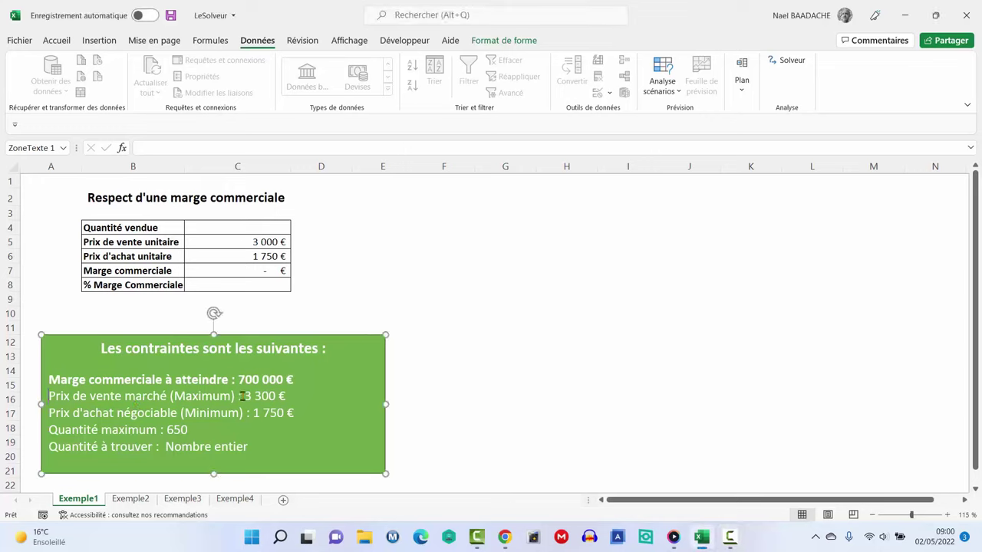
left_click_drag(241, 396, 286, 396)
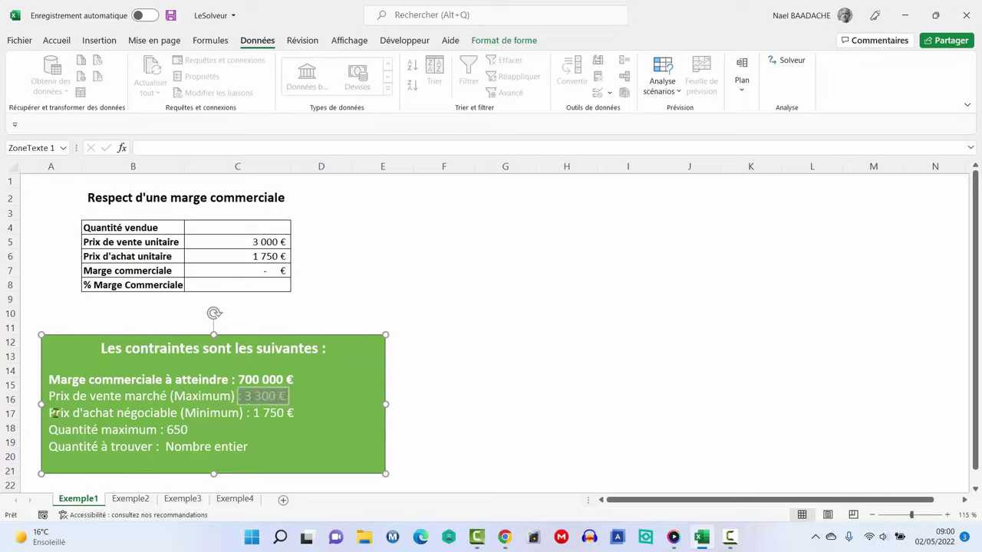
mouse_move(55, 413)
left_mouse_down()
mouse_move(198, 402)
mouse_move(203, 413)
mouse_move(281, 412)
left_mouse_up()
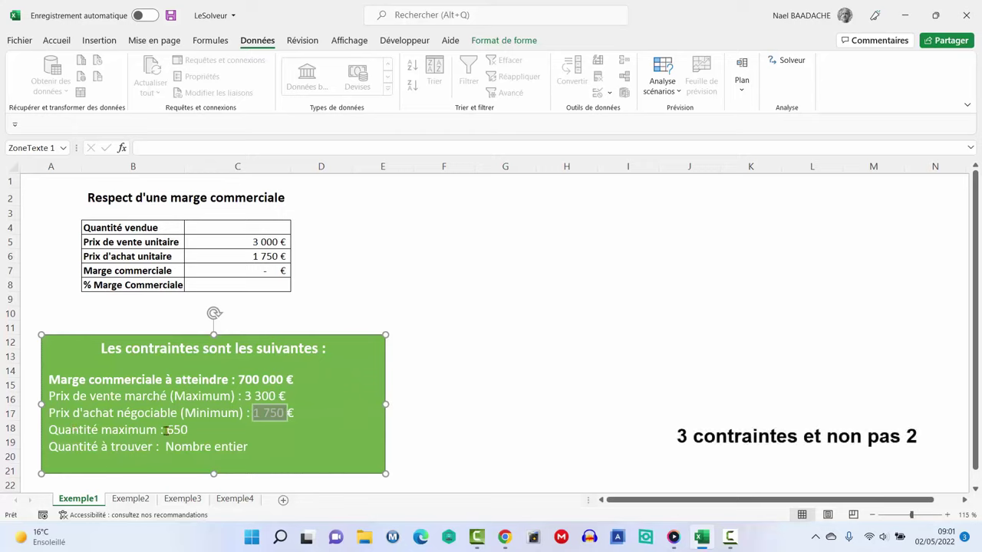
Step: Change the maximum quantity in the constraints box from 550 to 650
left_click_drag(167, 430, 187, 431)
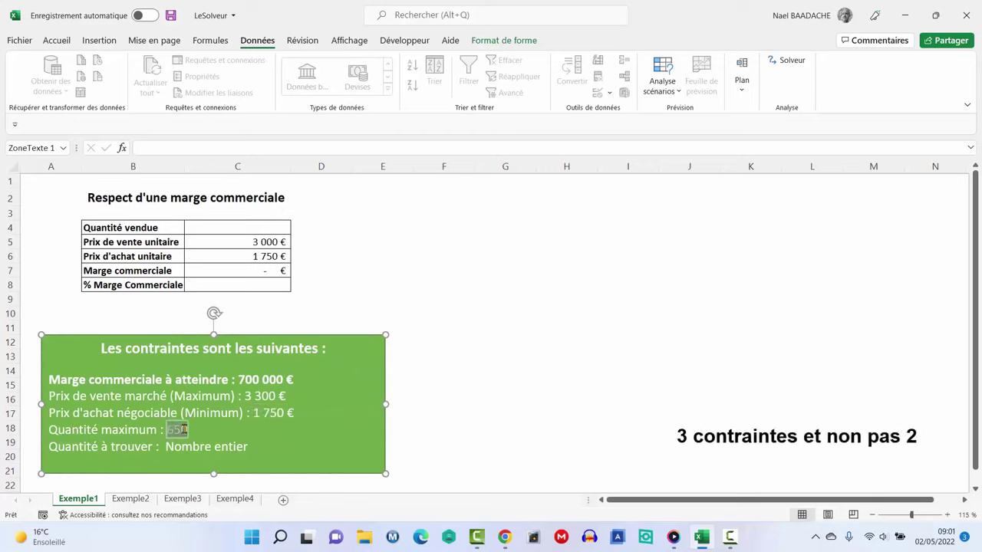
type("650")
left_click(754, 258)
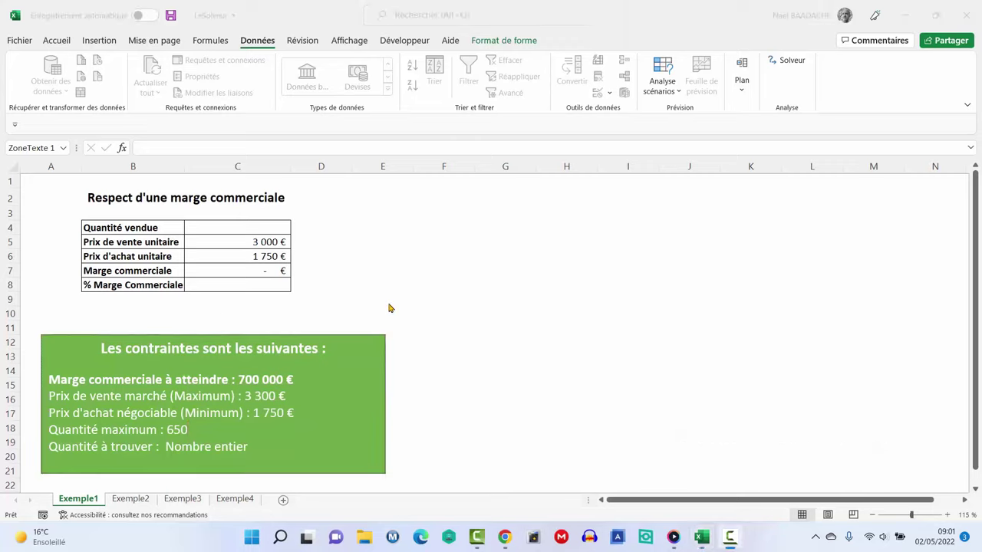
left_click(247, 272)
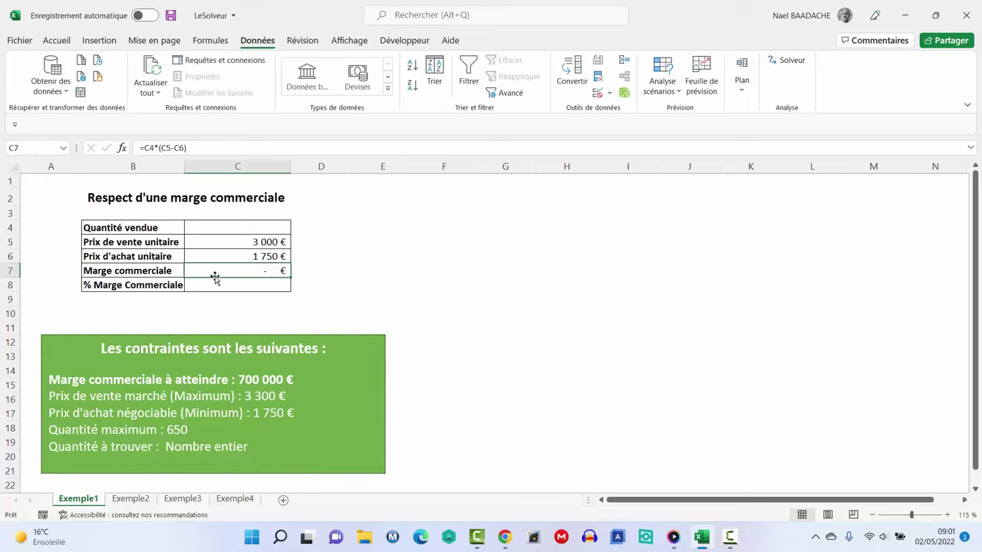
left_click(237, 227)
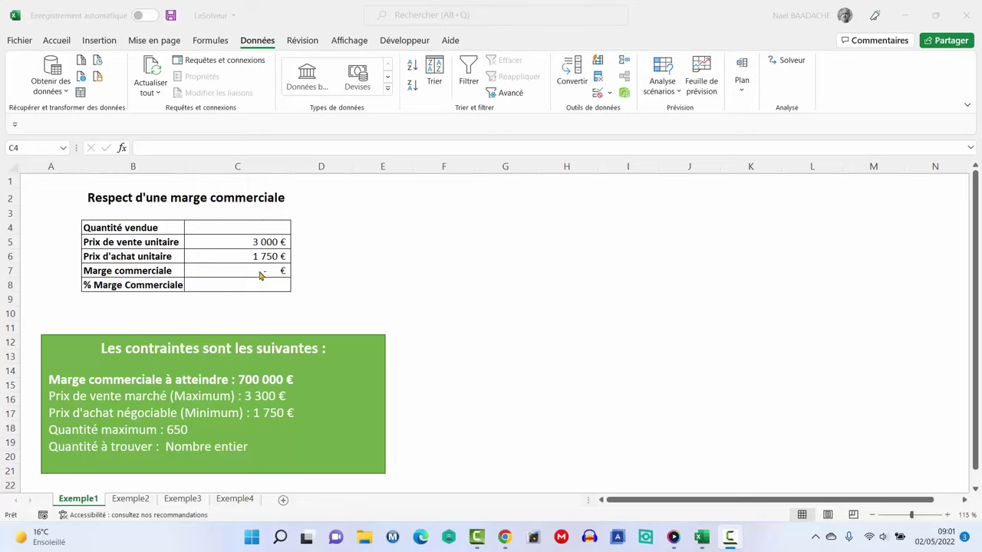
left_click(236, 271)
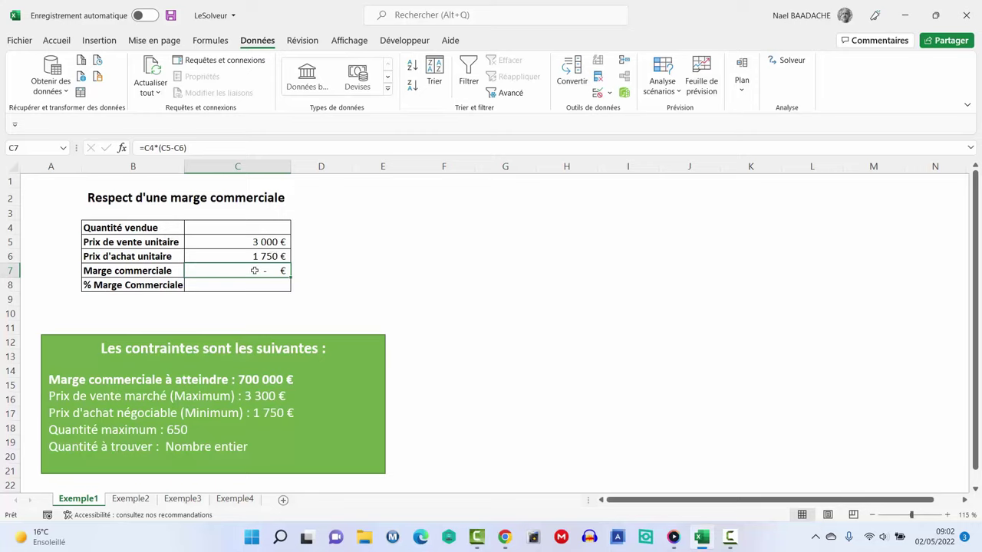
left_click(245, 284)
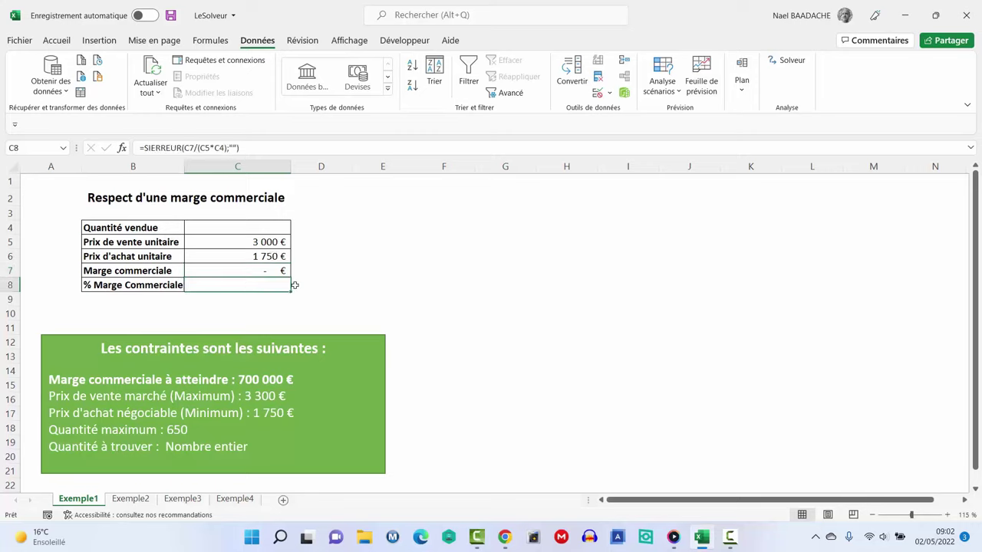
left_click(239, 270)
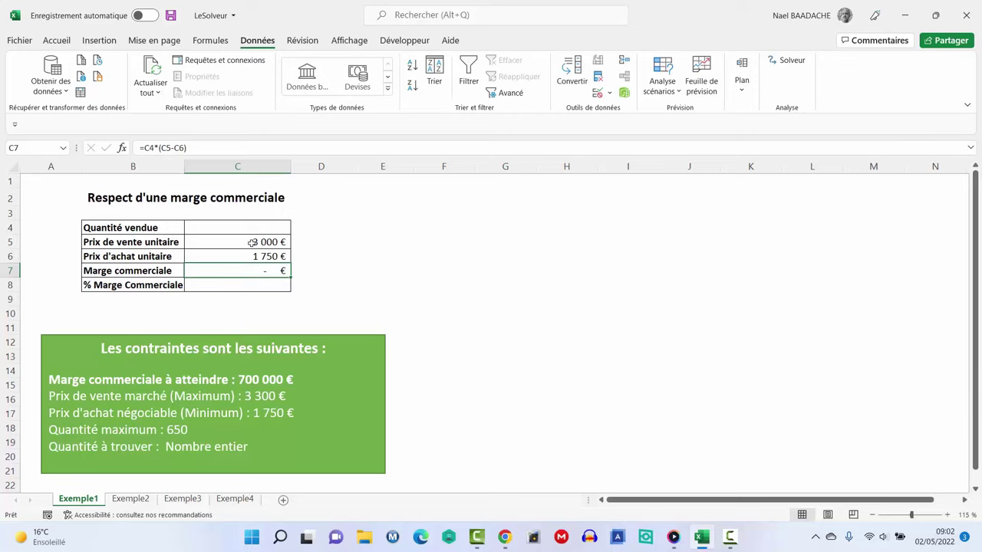
left_click(793, 63)
Step: Open Solver with objective $C$7 set to value 700000 and $C$4 as the variable cell
left_click(792, 63)
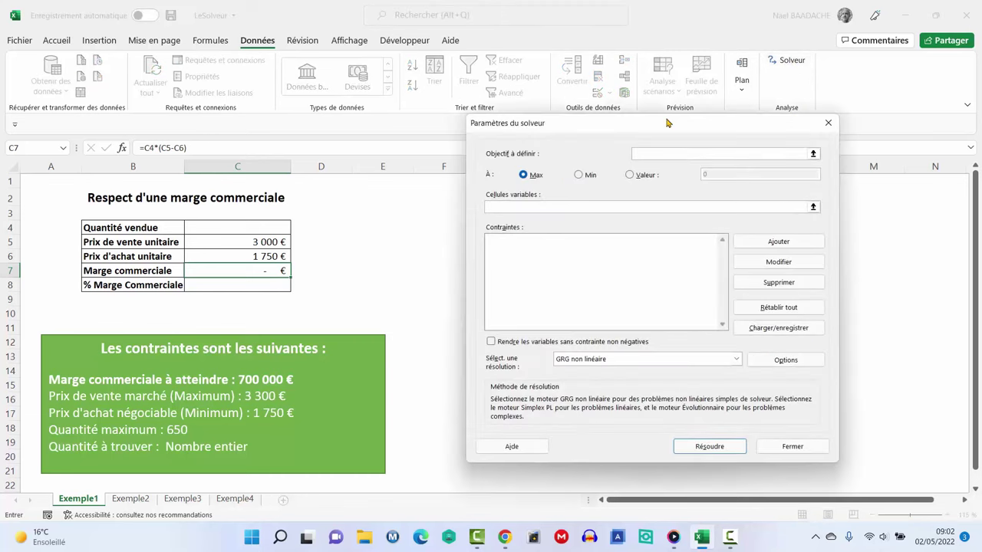
mouse_move(668, 123)
left_mouse_down()
mouse_move(654, 144)
mouse_move(640, 140)
left_mouse_up()
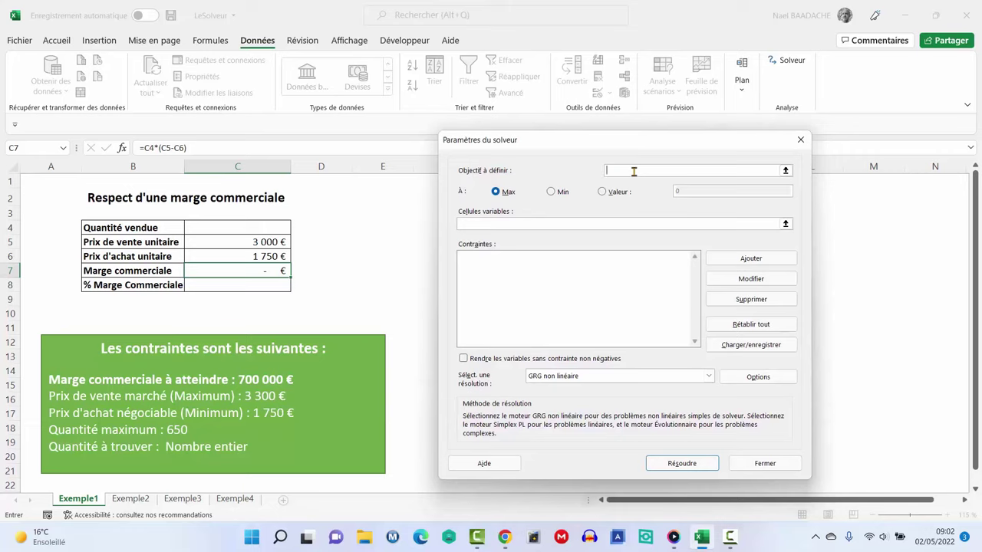
left_click(246, 270)
left_click(603, 192)
double_click(676, 191)
type("700000")
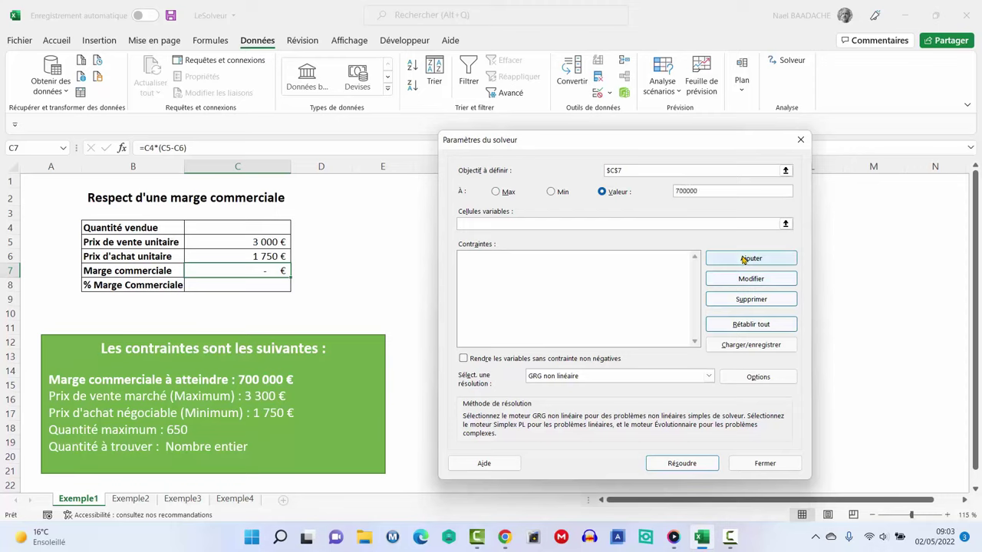
left_click(502, 223)
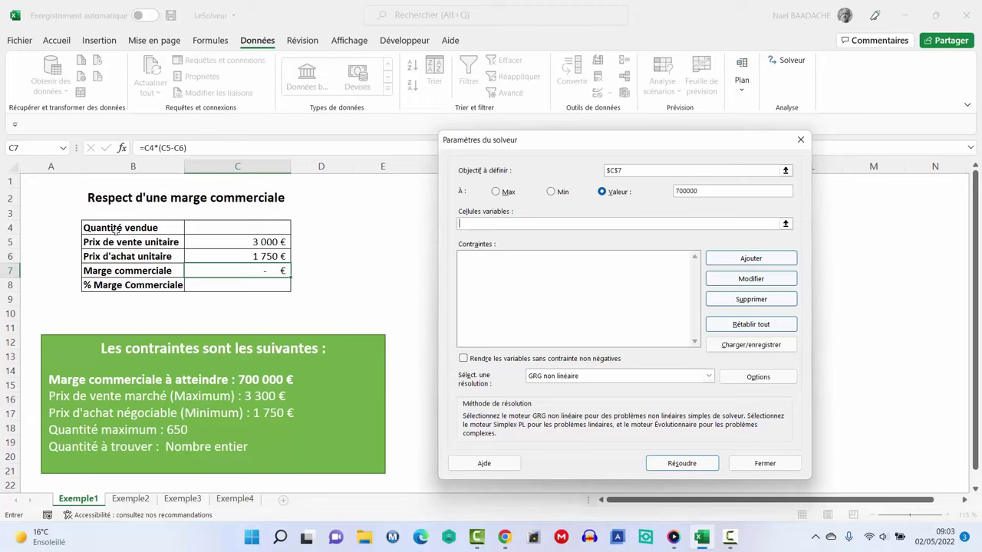
left_click(242, 227)
Step: Add Solver constraints $C$5 <= 3300 and $C$6 <= 1750
left_click(750, 259)
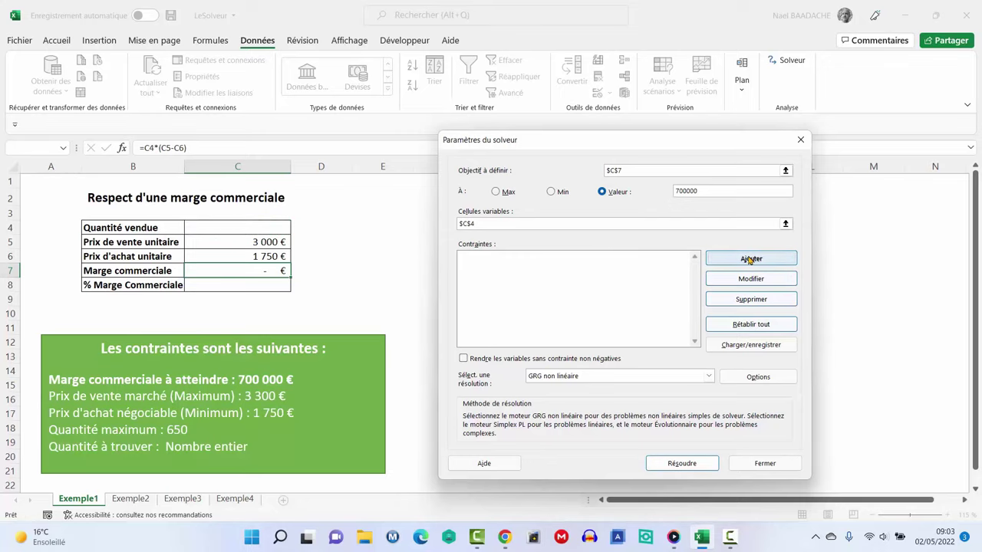
left_click(750, 260)
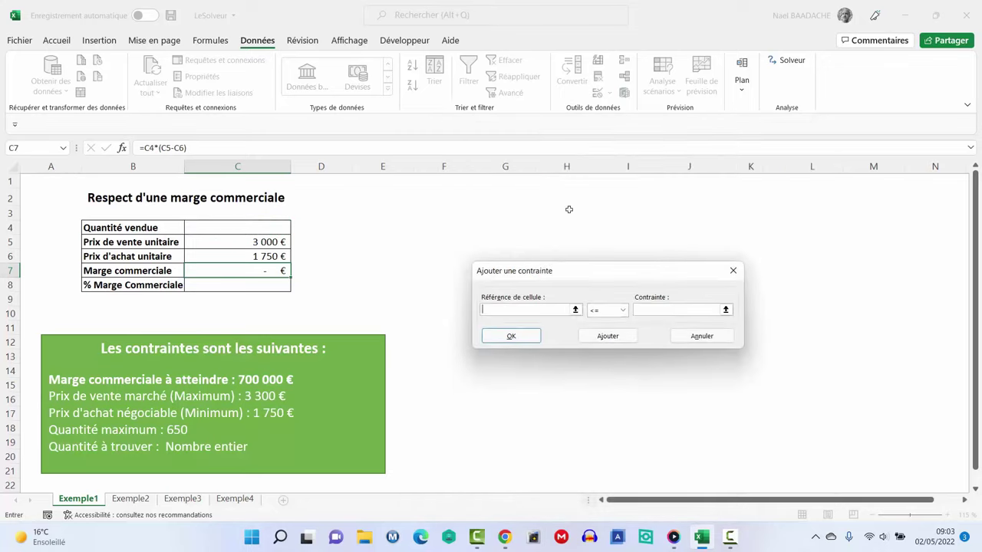
left_click_drag(571, 276, 616, 201)
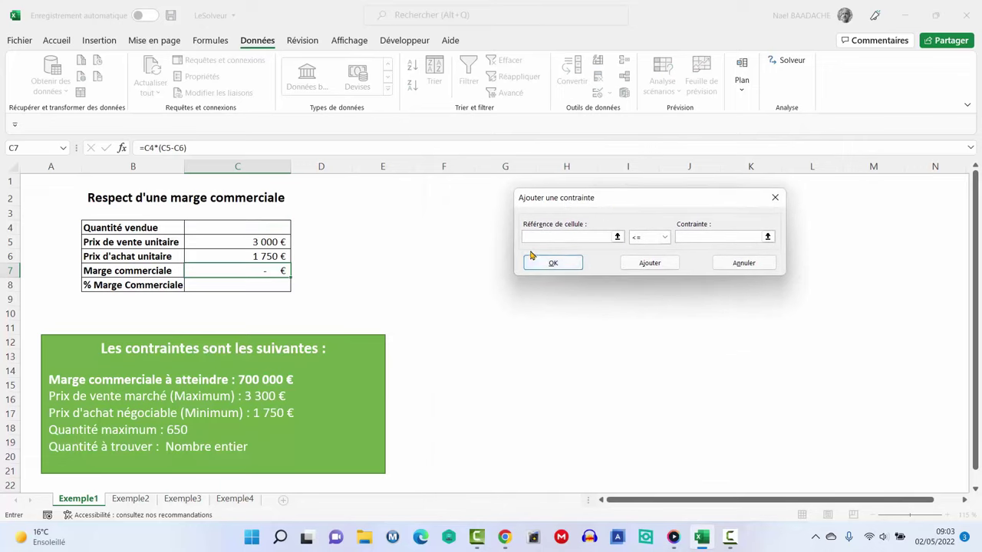
left_click(248, 243)
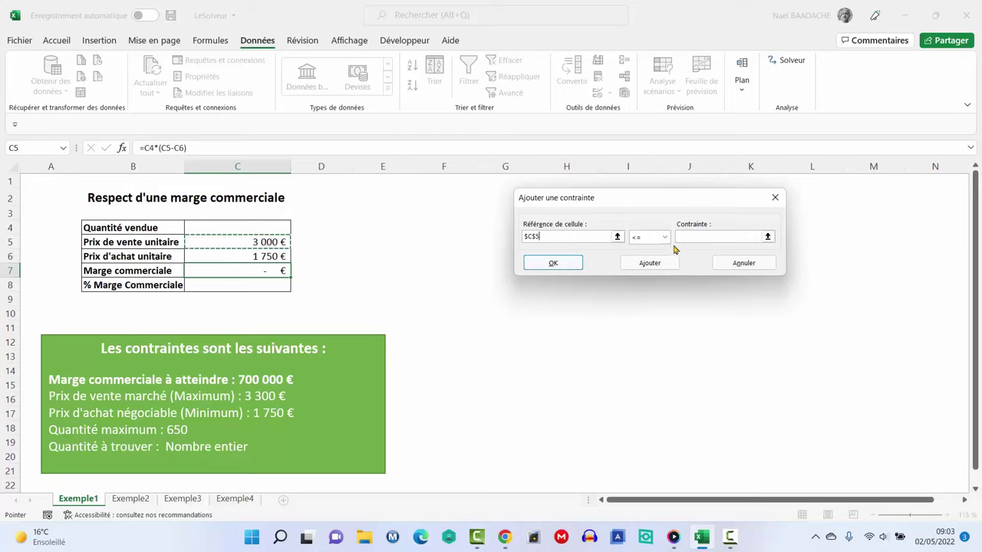
left_click(666, 239)
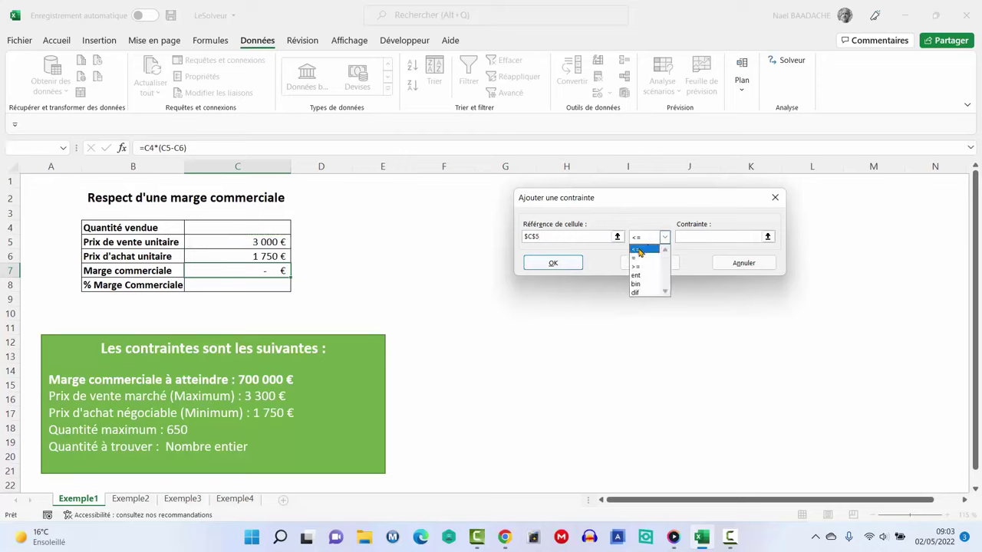
left_click(639, 250)
type("3300")
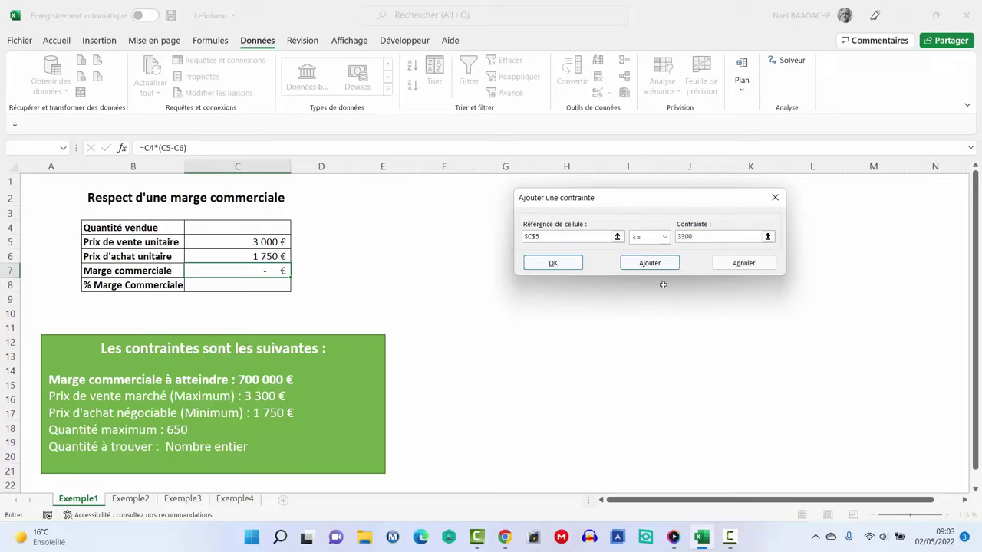
left_click(652, 265)
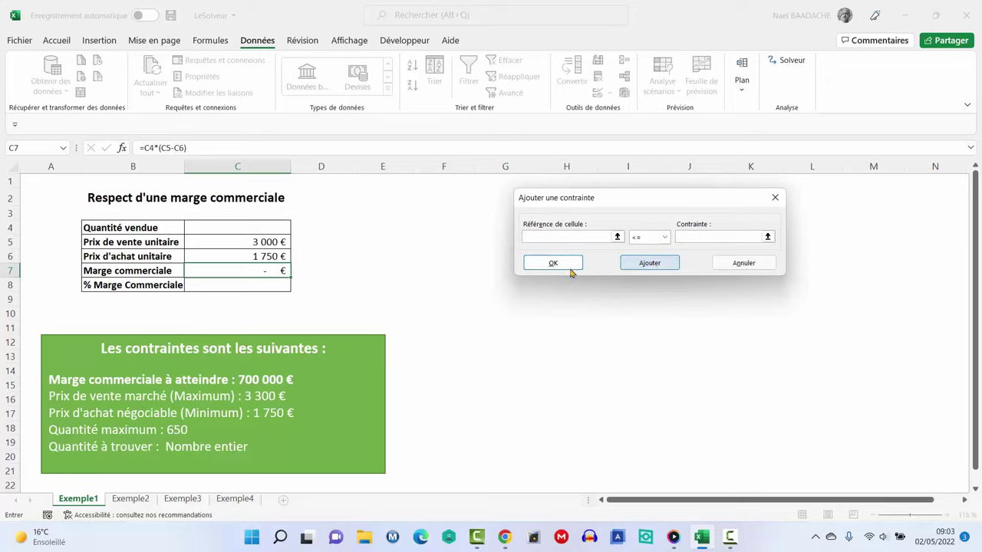
left_click(255, 256)
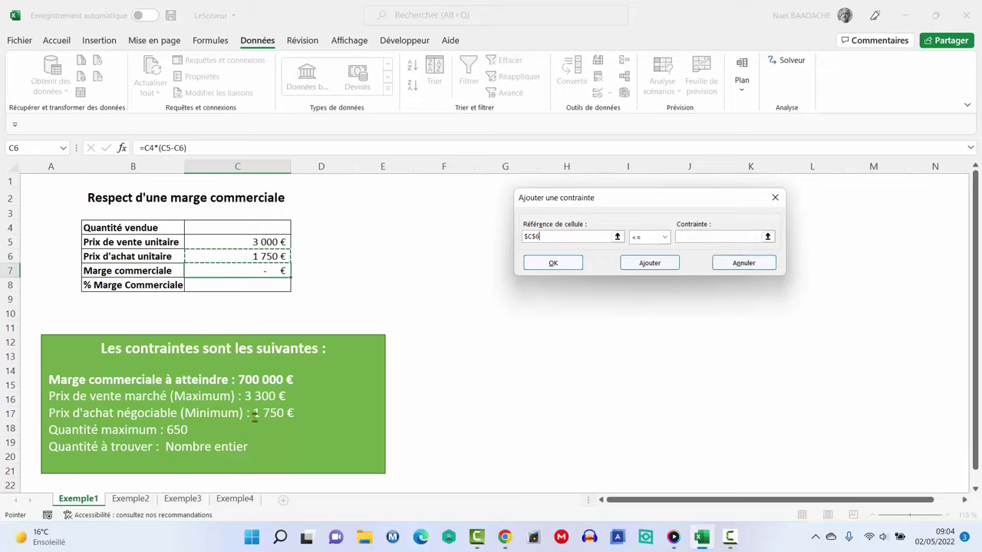
left_click(704, 238)
left_click(648, 264)
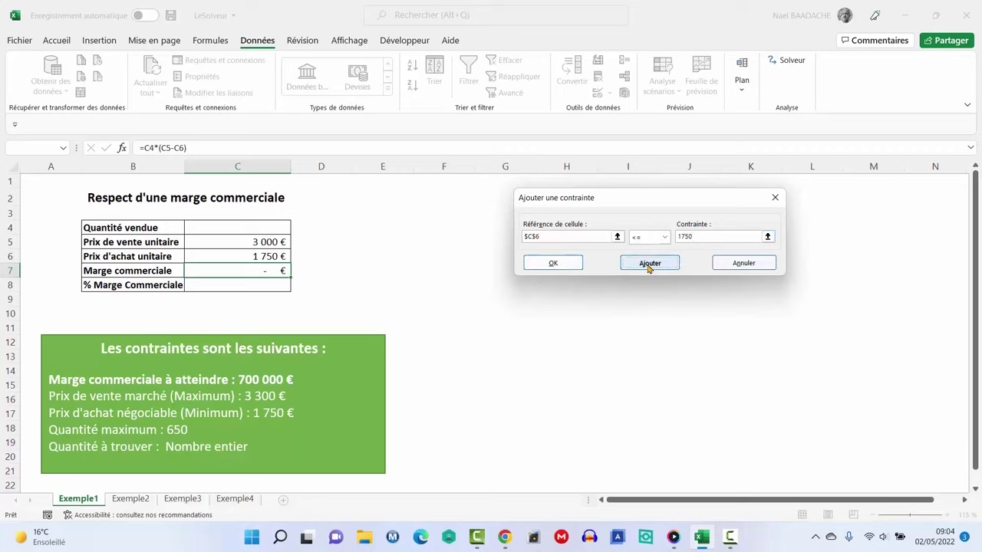
Step: Add constraints $C$4 <= 650 and $C$4 integer, then confirm
left_click(250, 228)
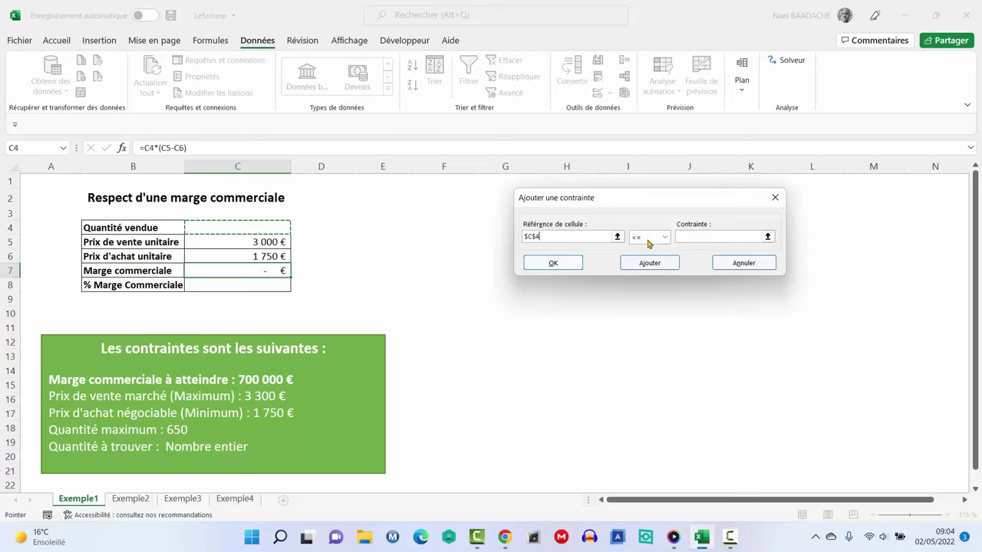
left_click(737, 236)
type("650")
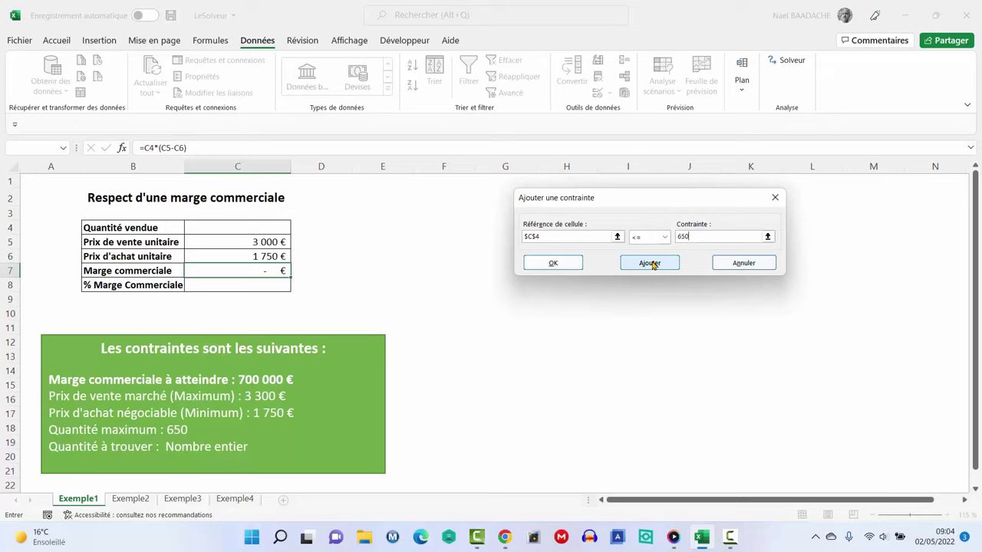
left_click(651, 263)
left_click(246, 227)
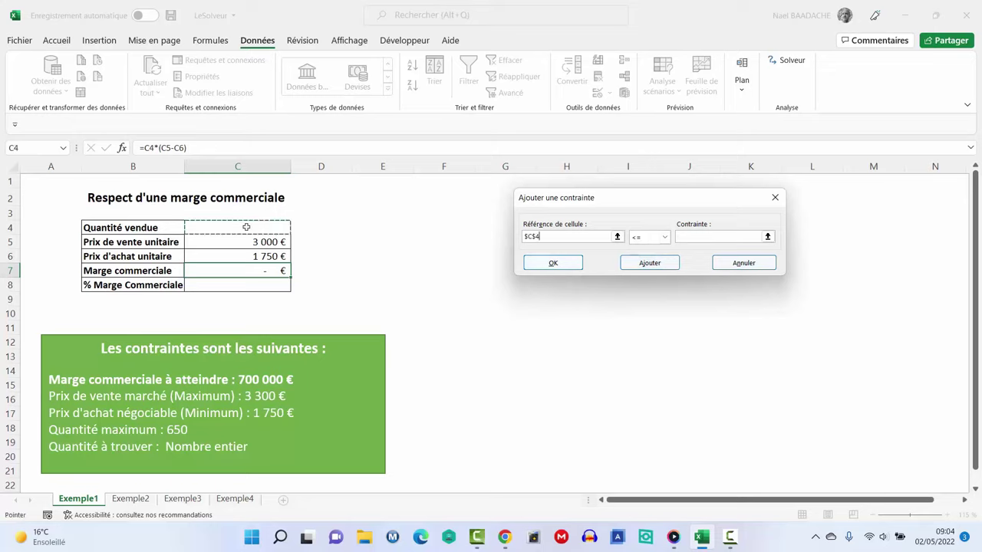
left_click(664, 237)
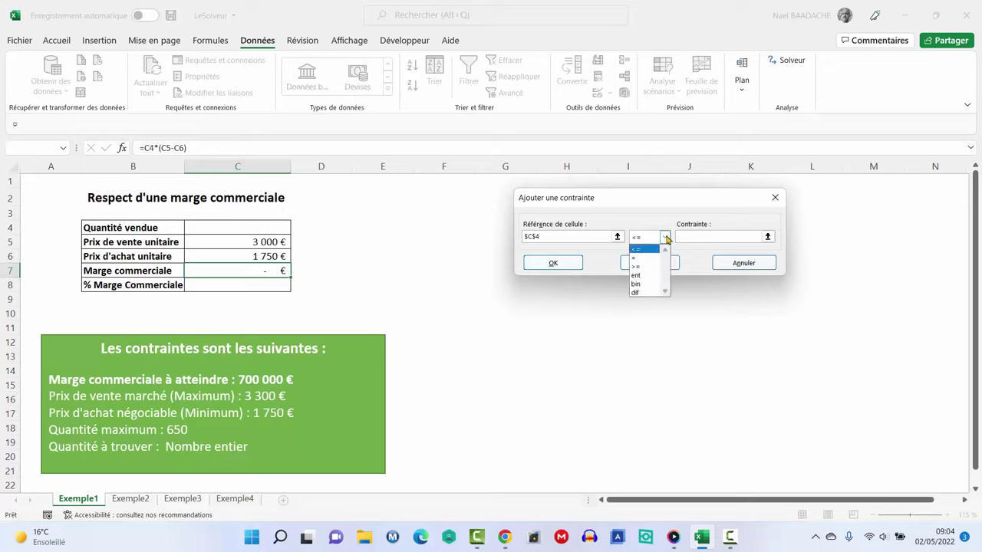
left_click(636, 278)
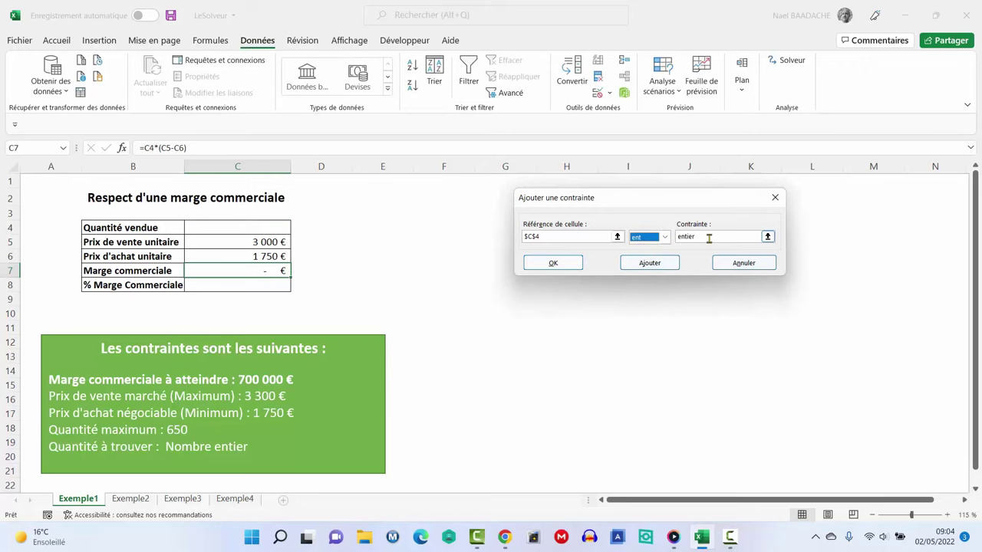
left_click(553, 264)
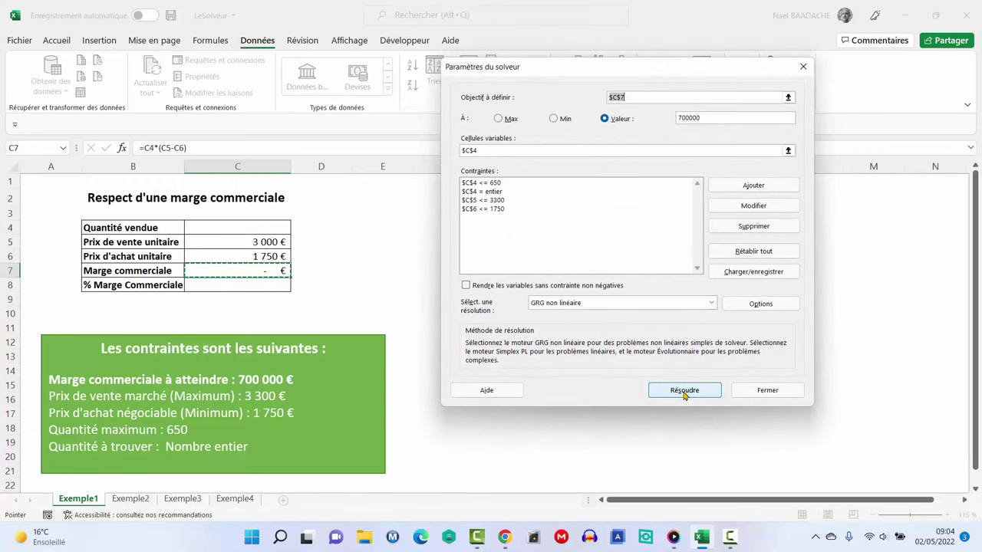
Step: Solve the model, keep the solution and return to the Solver parameters
left_click(684, 393)
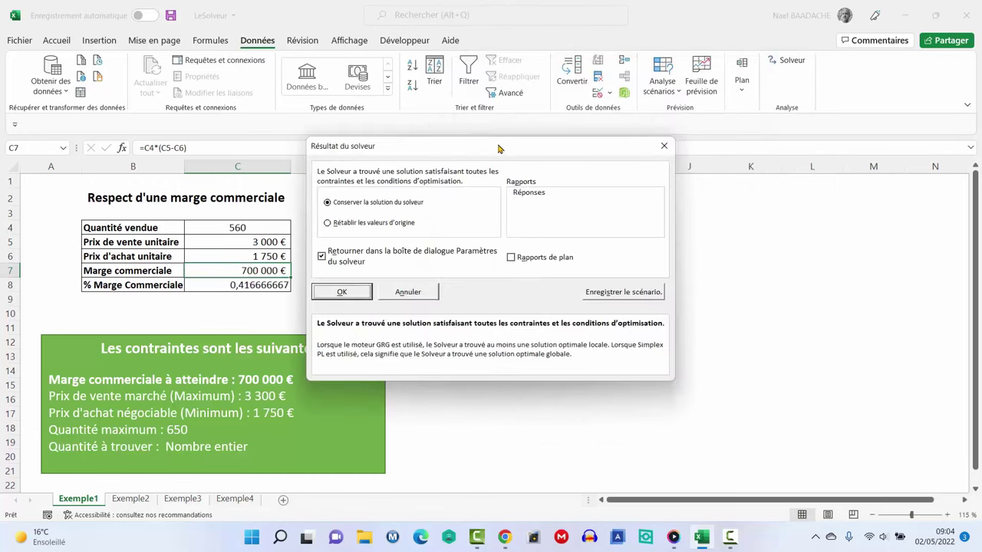
left_click_drag(498, 148, 664, 151)
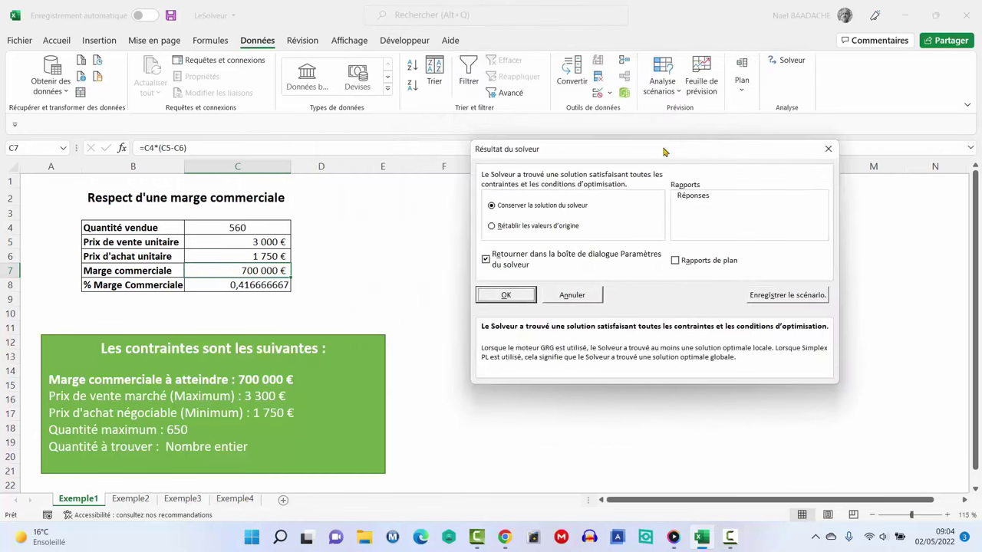
left_click(255, 225)
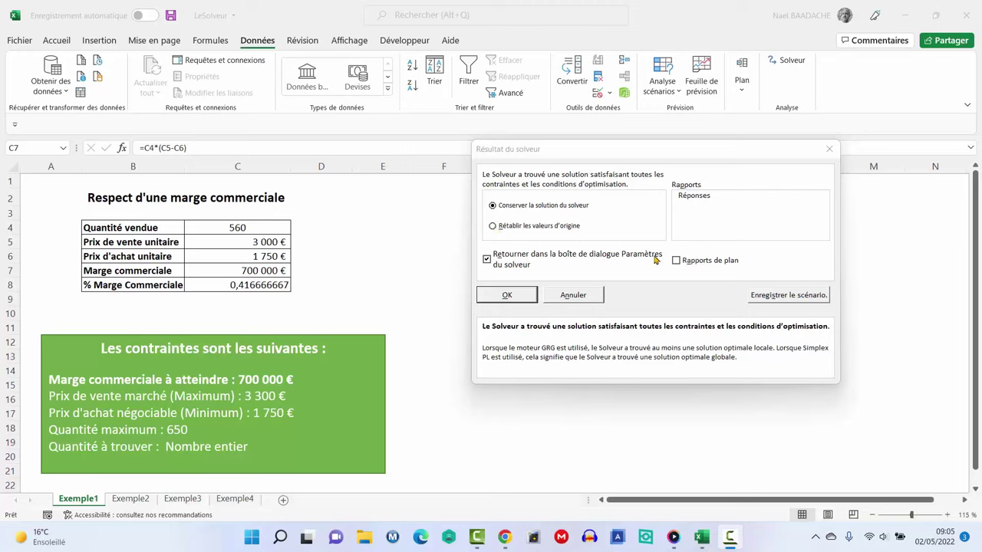
left_click(487, 262)
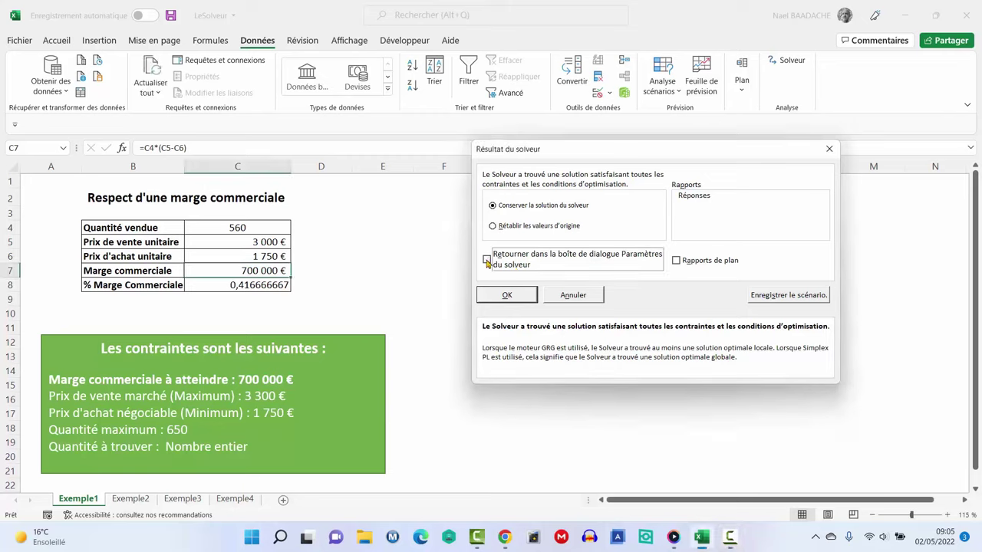
left_click(487, 261)
left_click(507, 296)
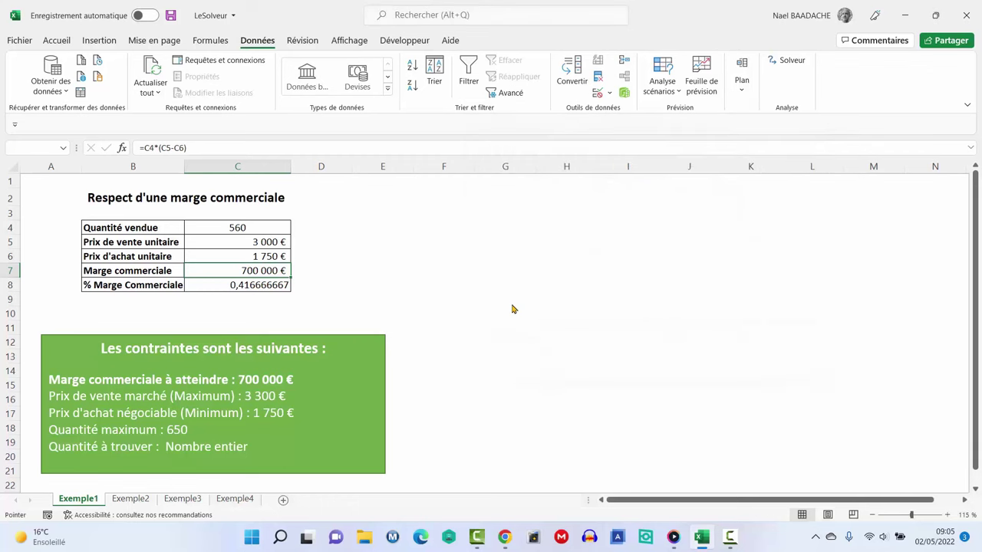
Step: Solve again and accept the 560-unit solution, closing the Solver results
left_click_drag(655, 67, 673, 165)
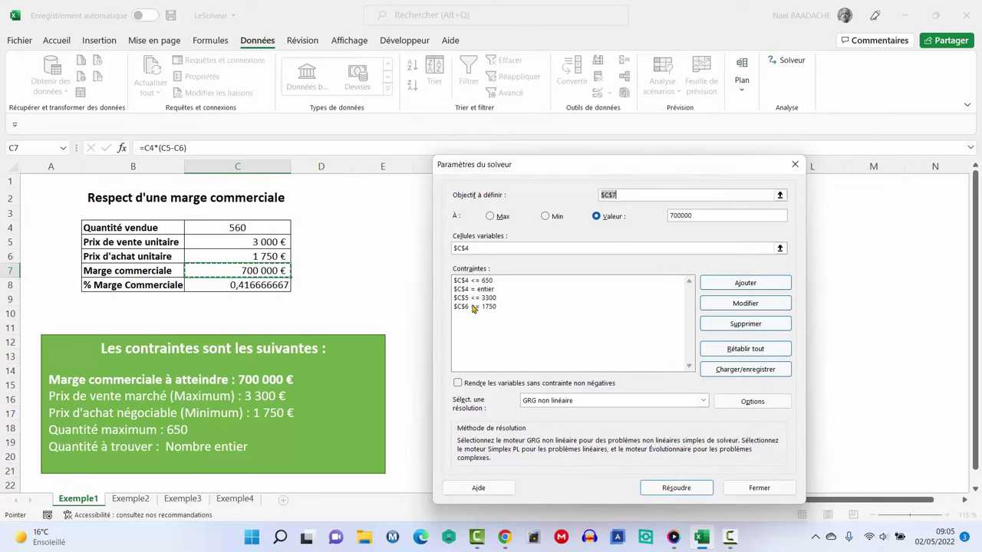
left_click(676, 488)
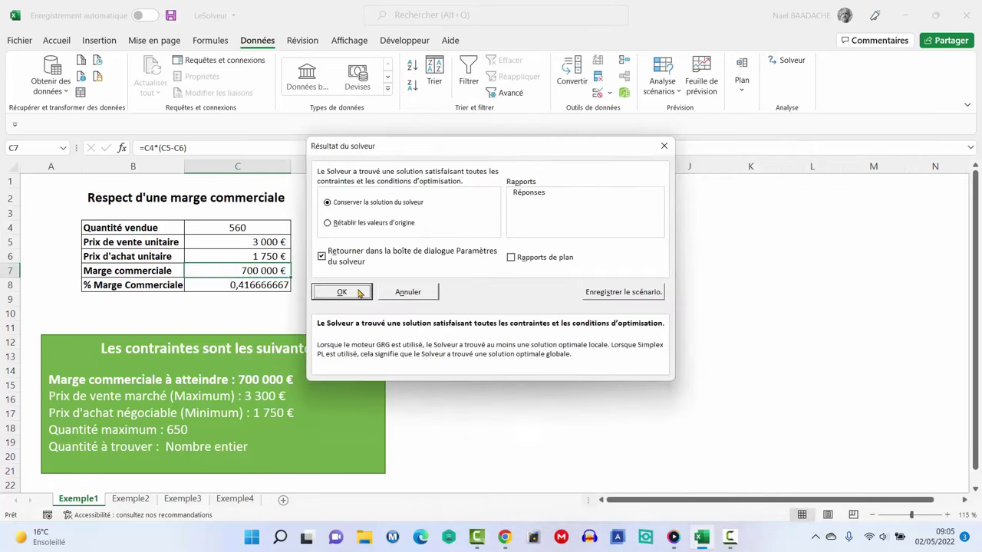
left_click(321, 258)
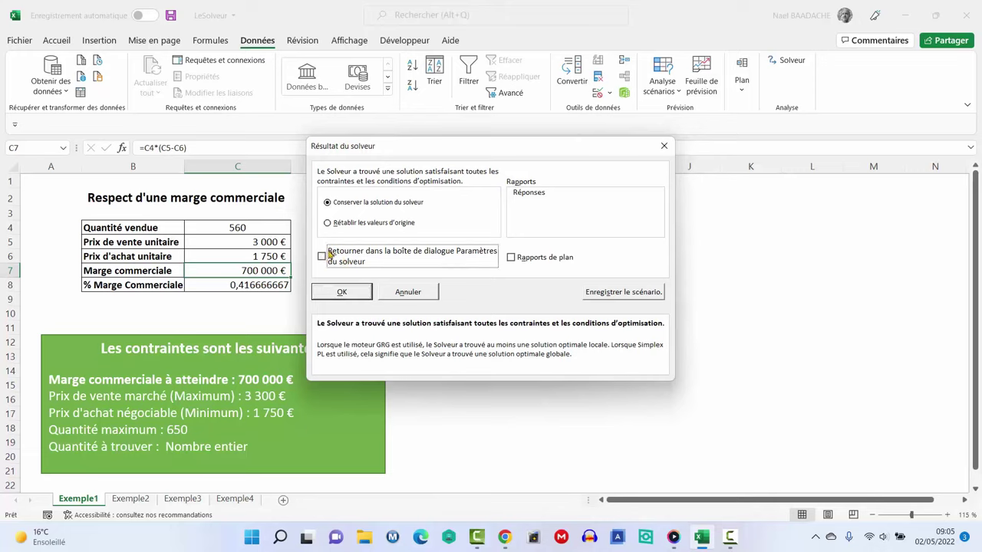
left_click(344, 293)
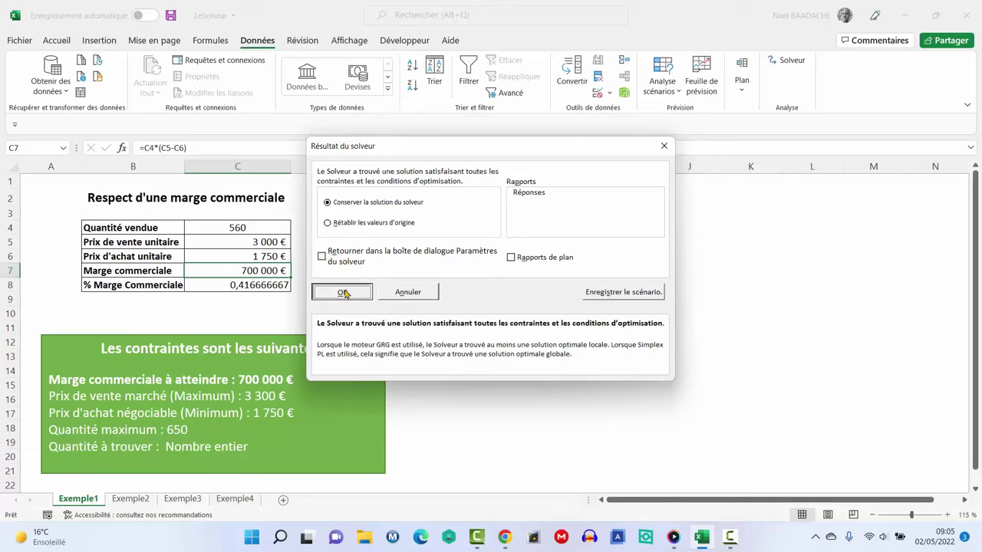
Step: Format C8 as a percentage with two decimals, showing 41,67%
left_click(268, 284)
left_click(59, 44)
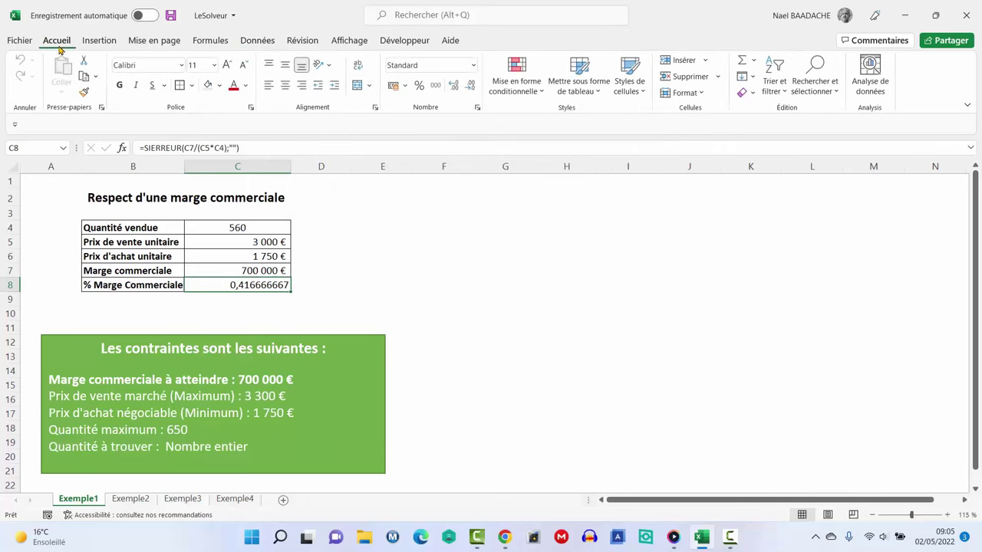
left_click(418, 85)
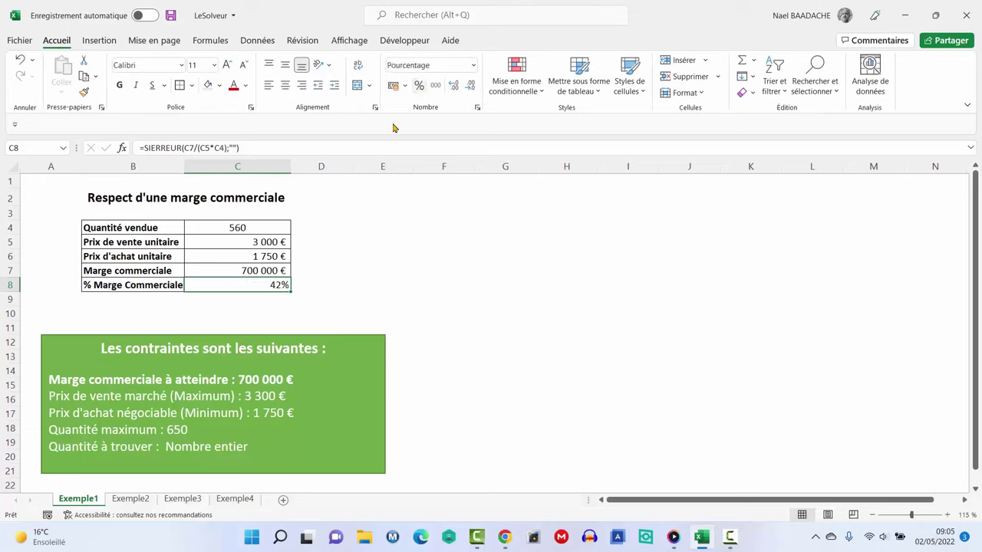
left_click(453, 85)
left_click(453, 85)
Step: Review the values in C4–C8 and the 1 750 € purchase limit in the constraints box
left_click(248, 273)
left_click(230, 227)
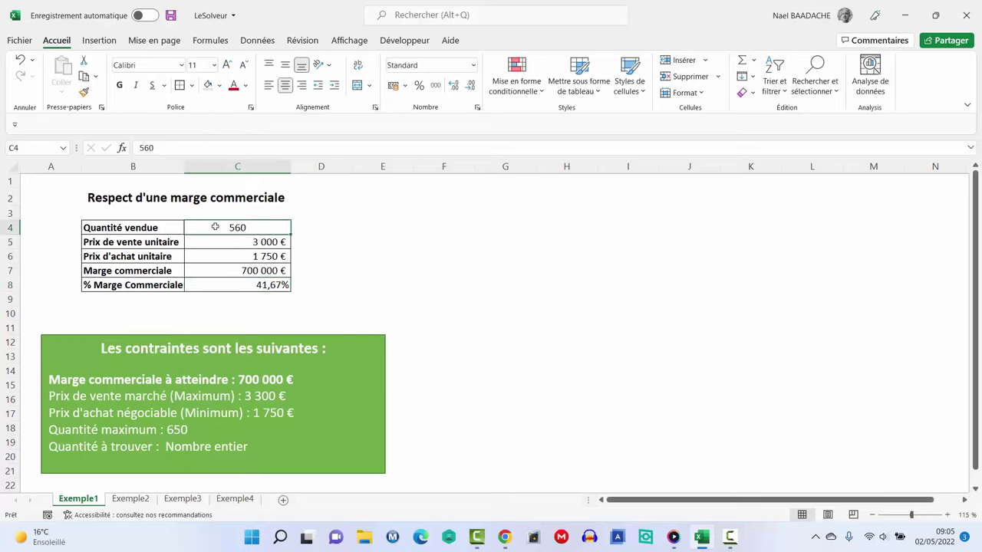
left_click(240, 241)
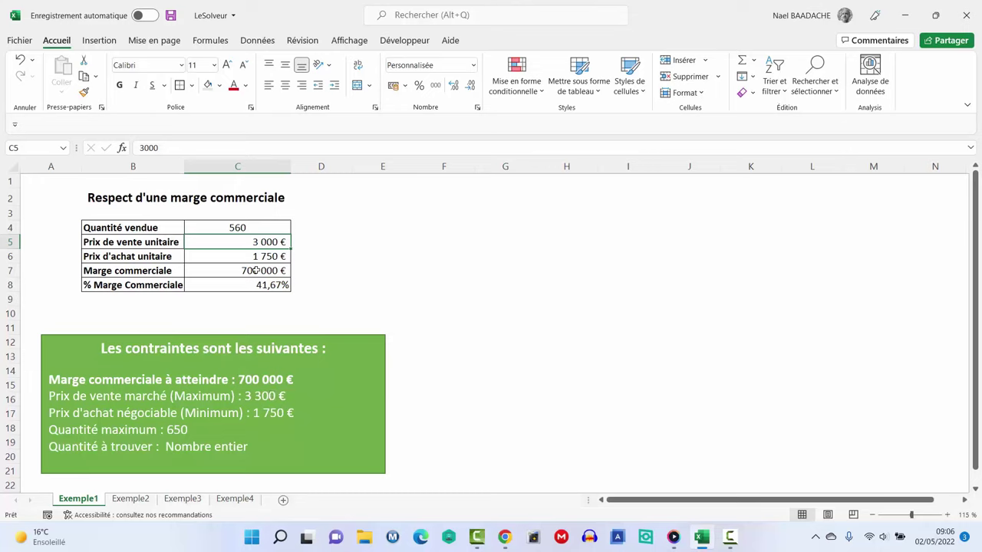
left_click(127, 258)
left_click(249, 255)
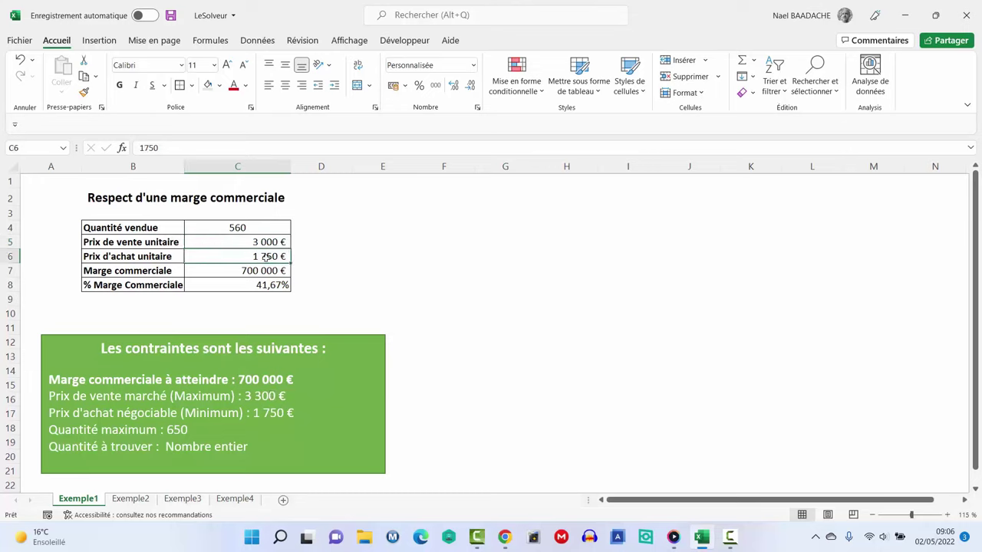
left_click_drag(247, 413, 309, 409)
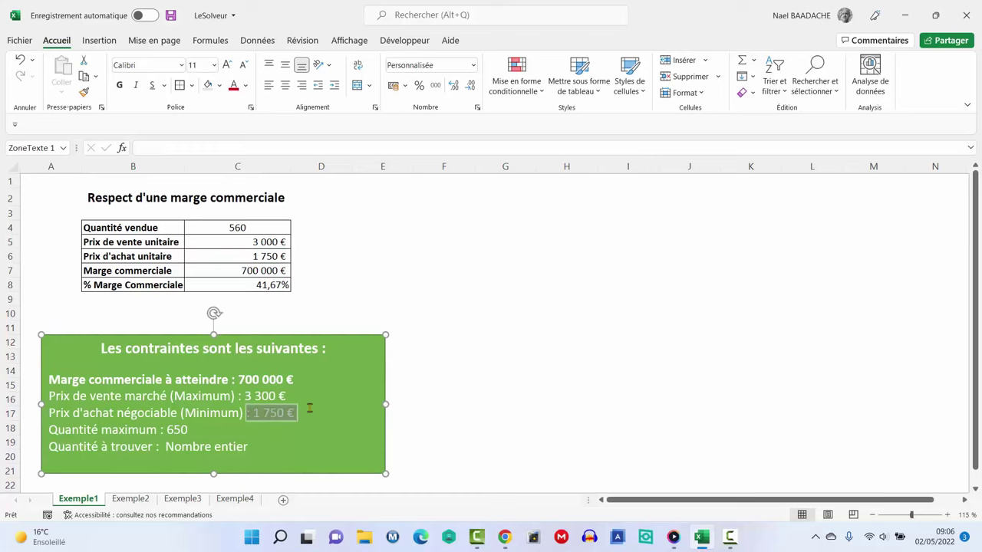
left_click(409, 225)
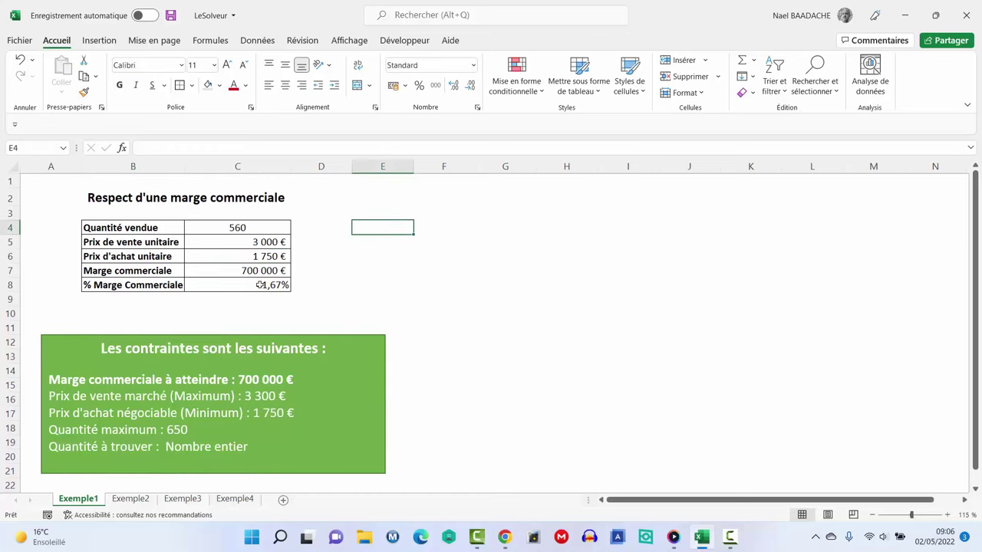
left_click(260, 284)
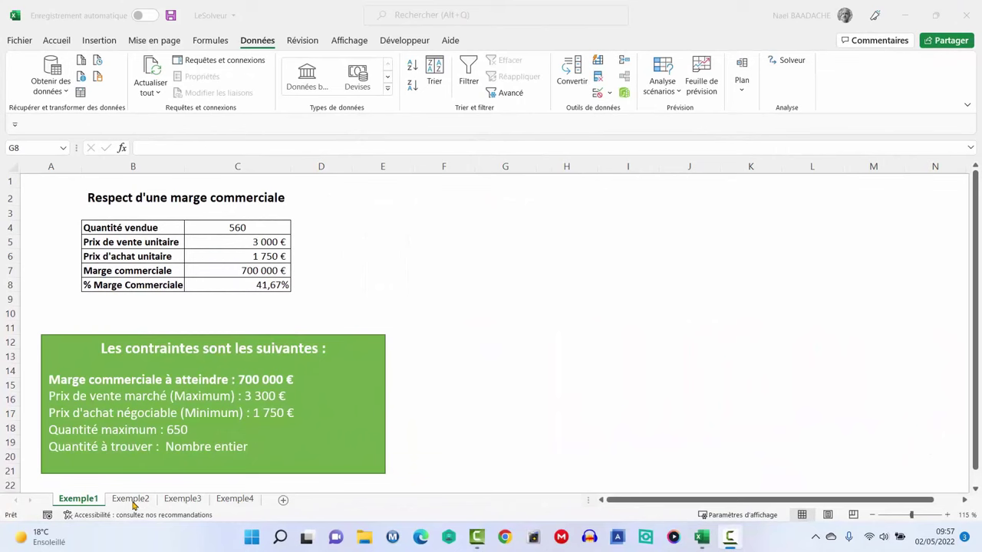
Step: Switch to Exemple2 and review the Résultat (C11), fixed costs (C9) and margin (C8) cells
left_click(134, 503)
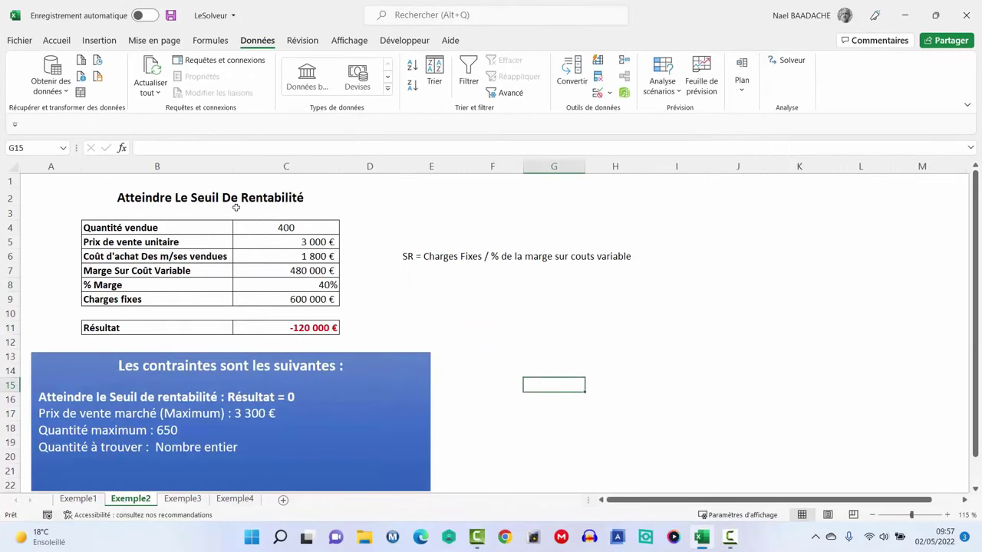
left_click(156, 197)
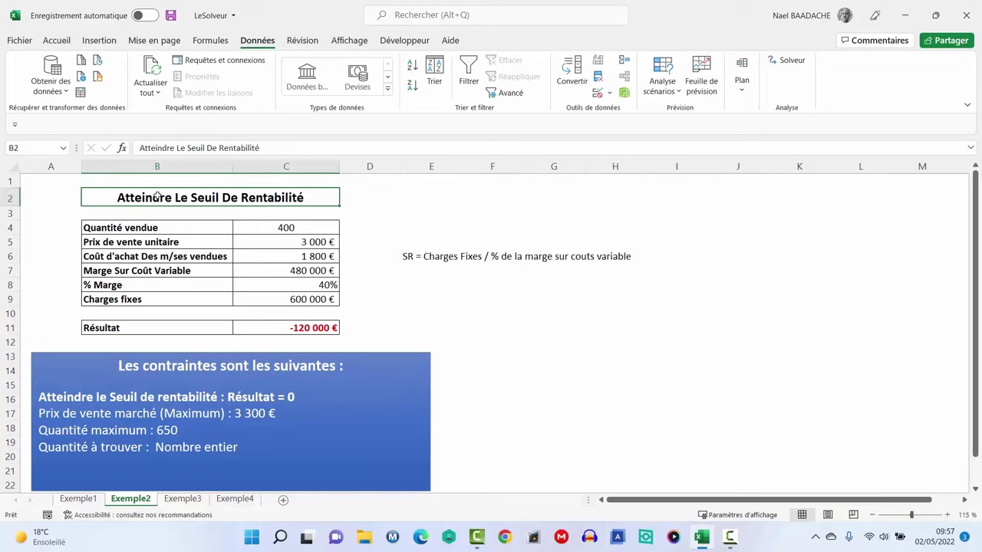
left_click(285, 326)
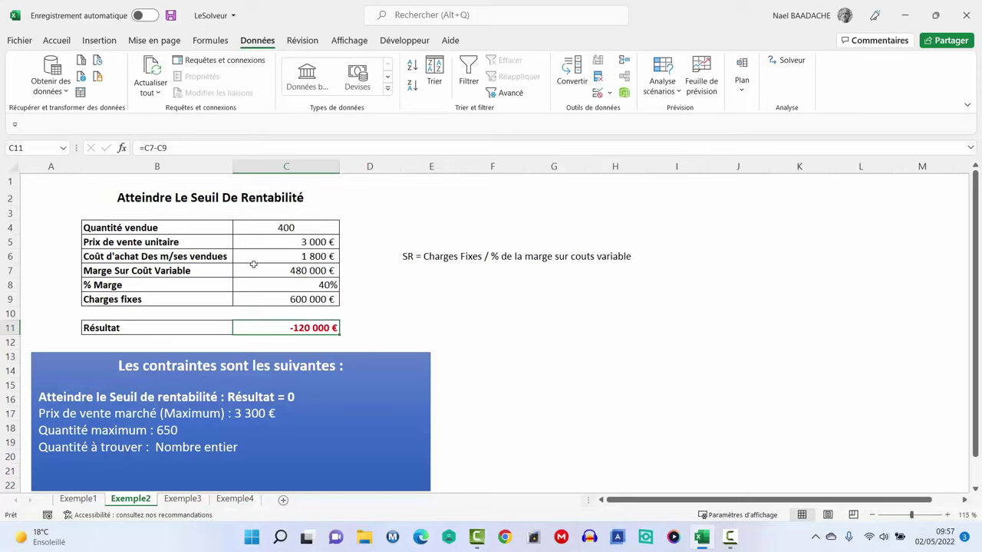
left_click(281, 299)
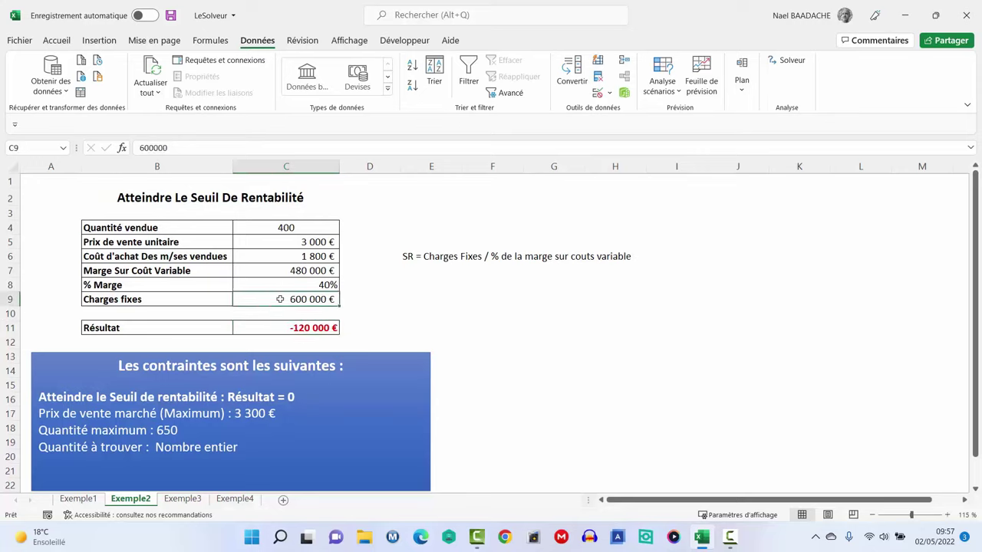
left_click(289, 284)
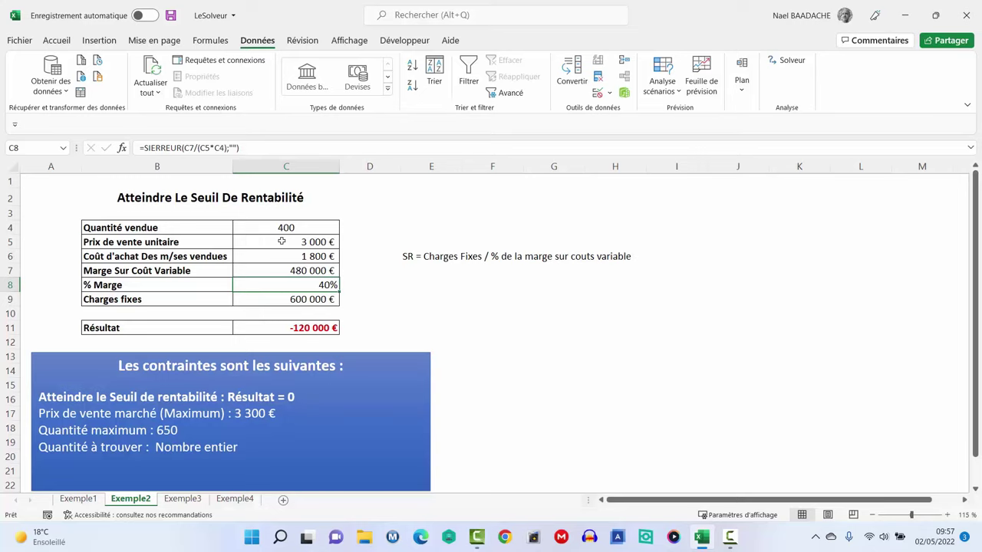
left_click(292, 328)
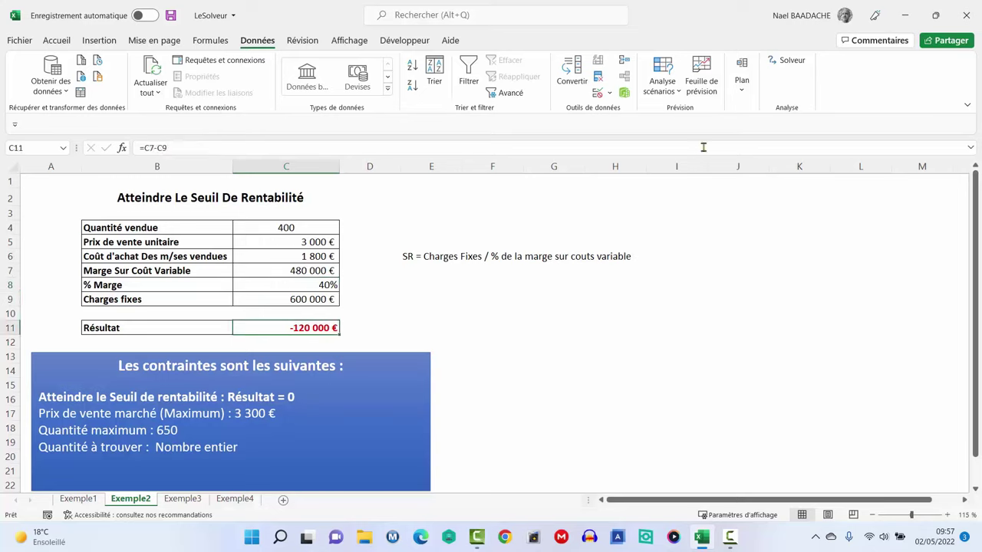
Step: Open Solver and reset all its existing settings
left_click(788, 61)
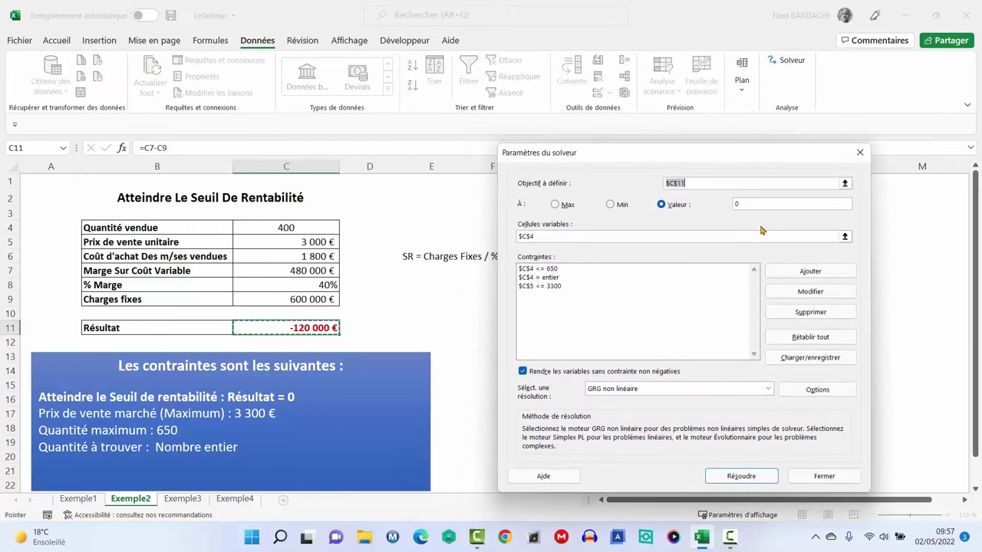
left_click(809, 337)
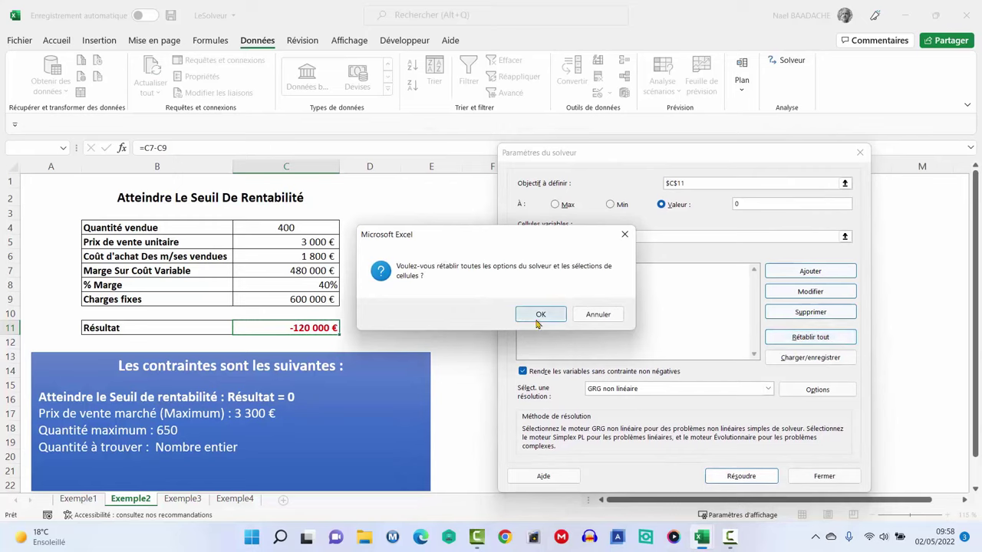
left_click(540, 314)
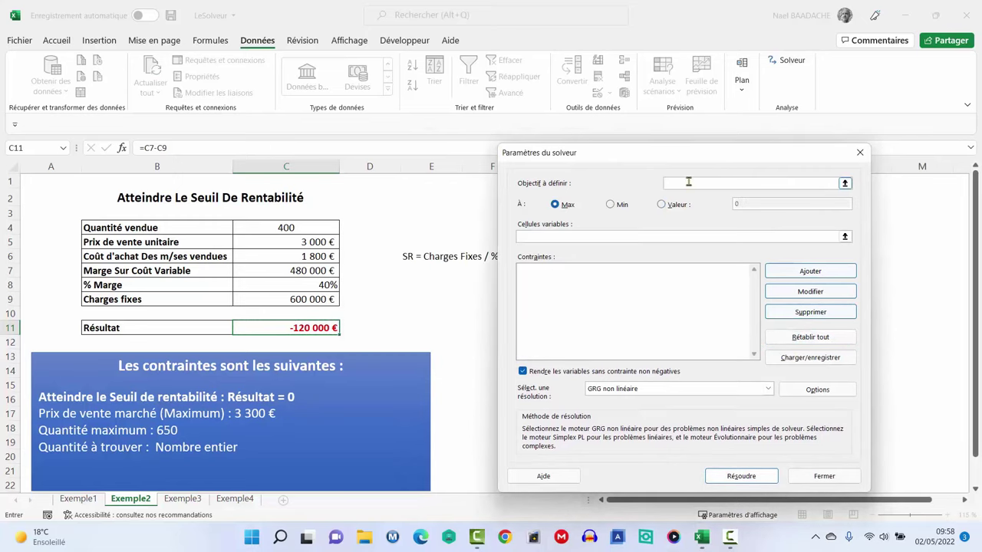
Step: Set objective $C$11 to value 0, varying $C$4, and open Add Constraint
left_click(301, 330)
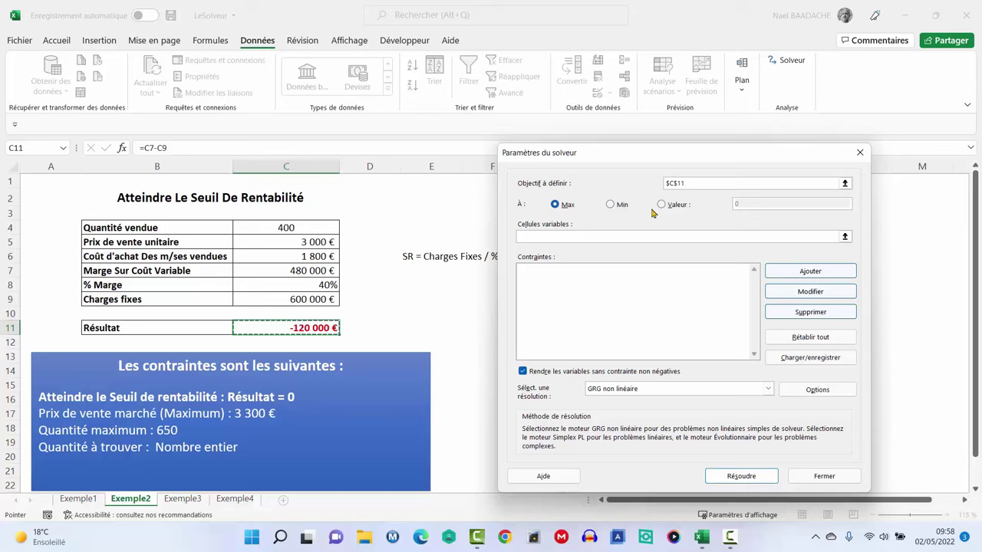
left_click(661, 204)
left_click(745, 202)
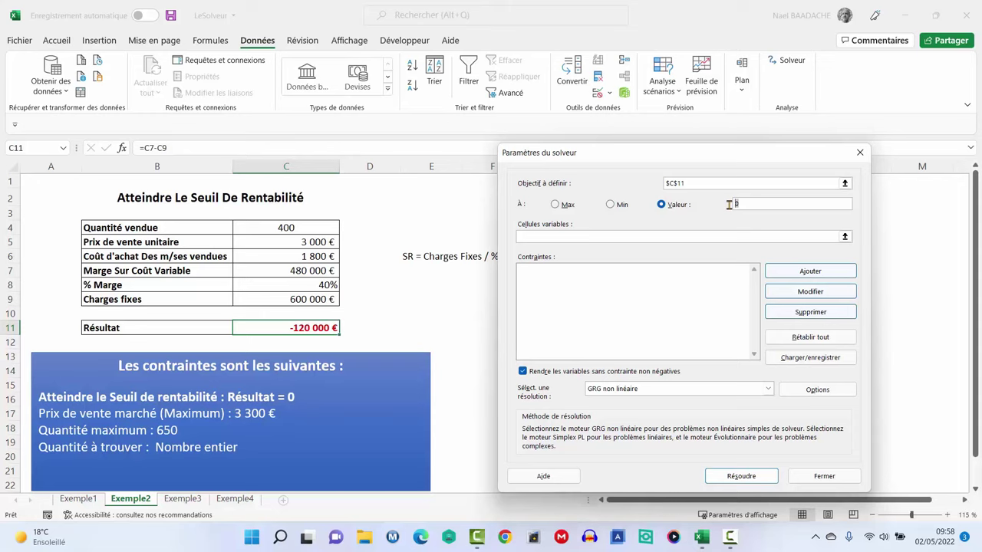
left_click(526, 237)
left_click(294, 229)
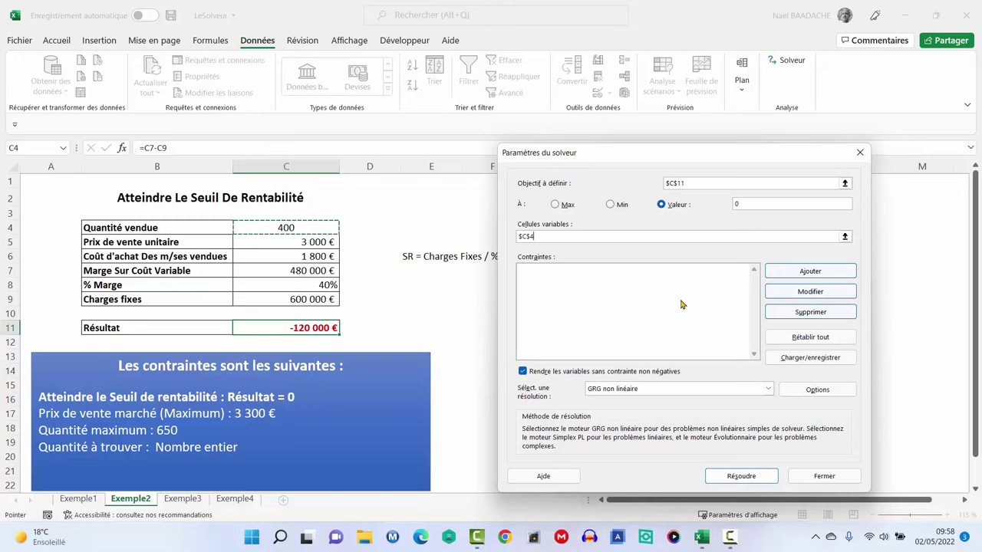
left_click(813, 274)
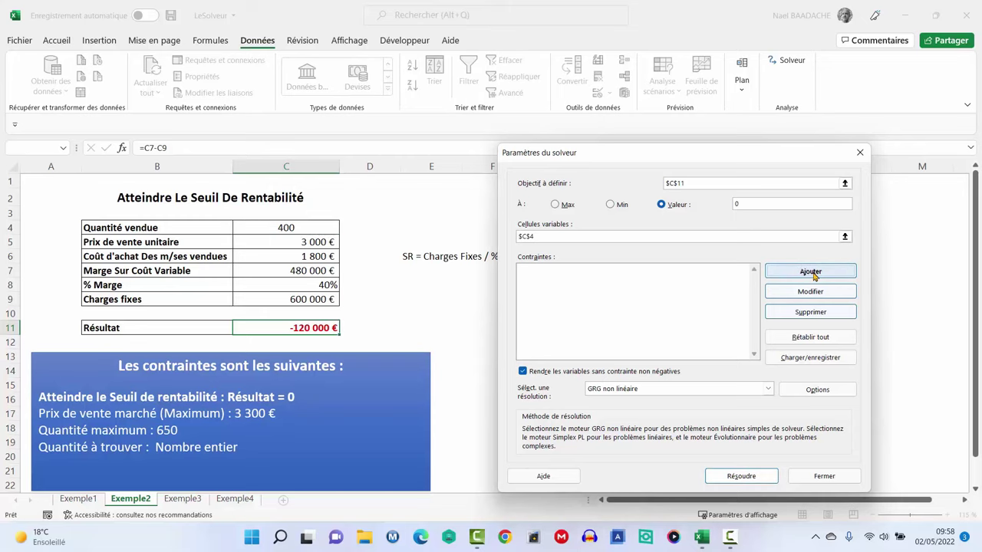
left_click(813, 272)
Step: Add constraints $C$4 <= 650 and $C$4 integer
left_click_drag(651, 287, 713, 288)
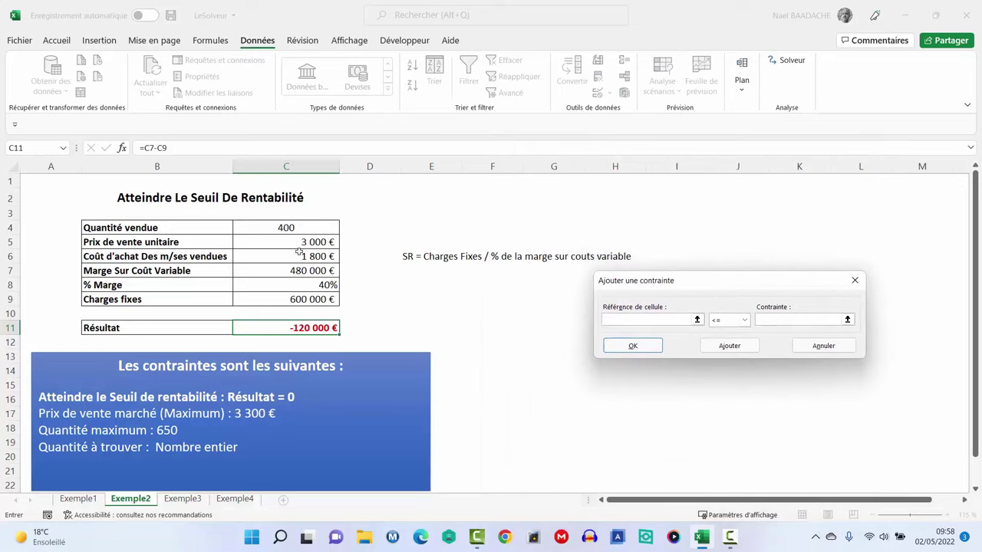
left_click(285, 228)
left_click(746, 319)
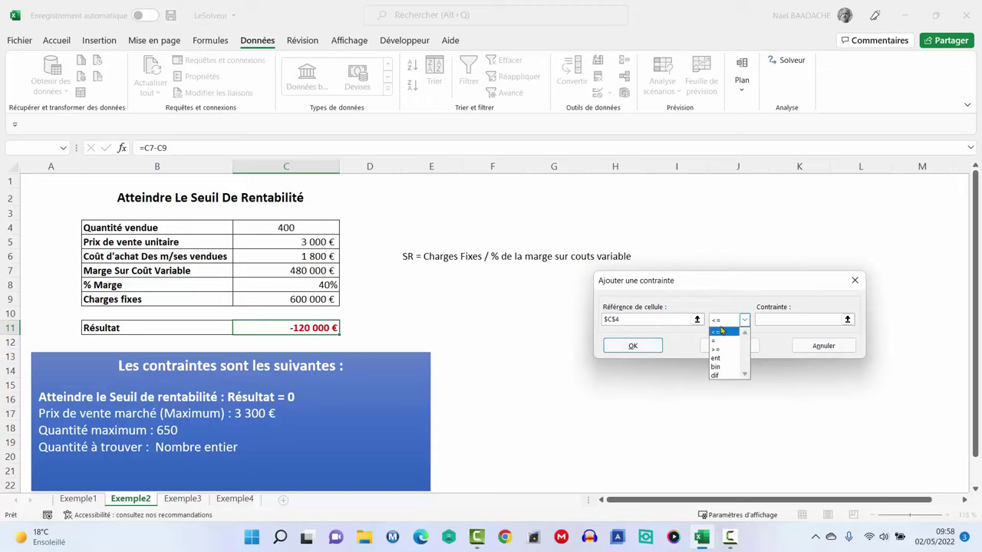
left_click(721, 333)
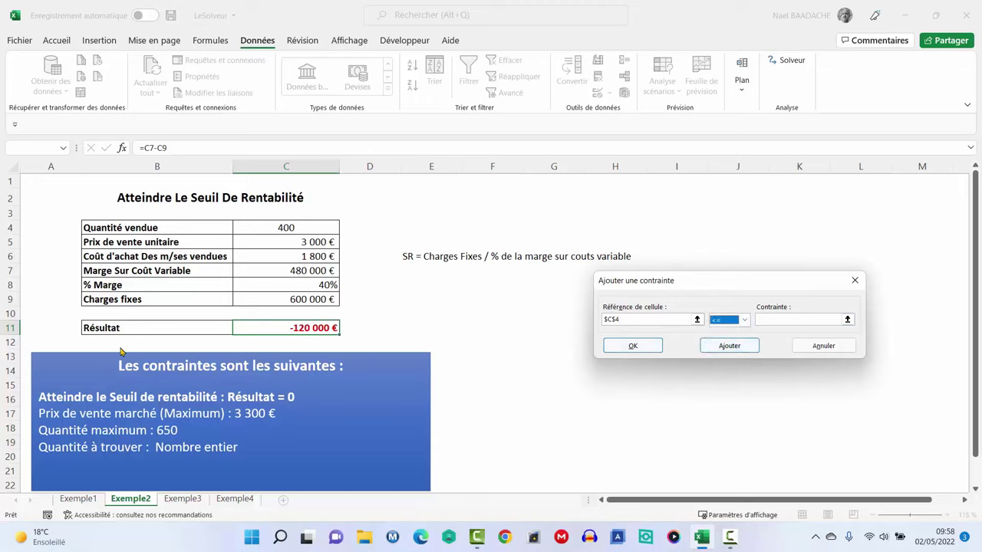
left_click(786, 321)
type("650")
left_click(734, 349)
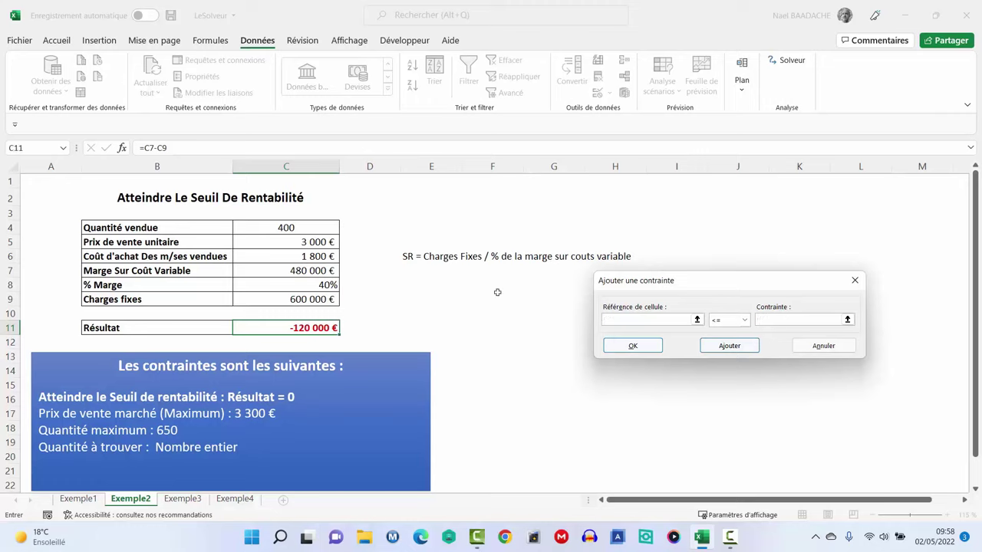
left_click(306, 233)
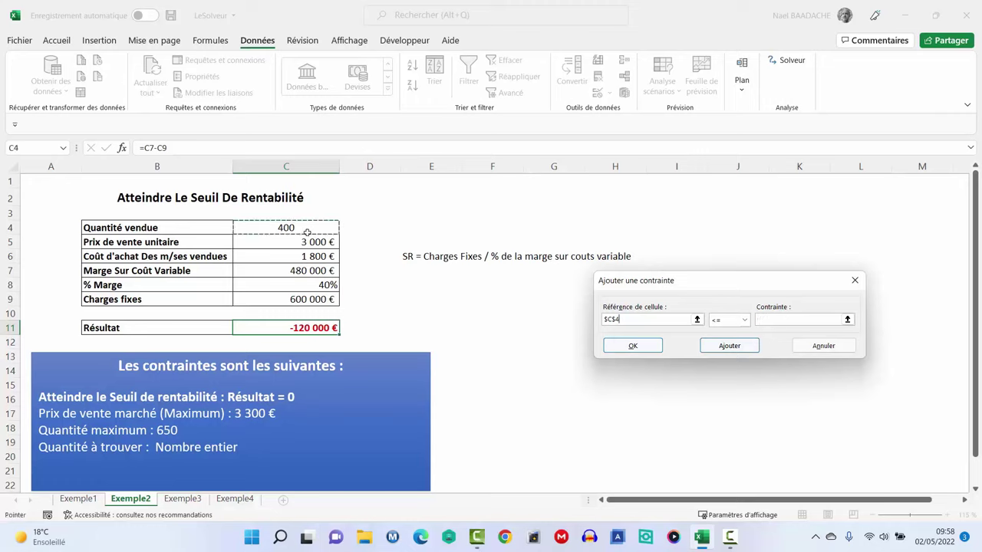
left_click(745, 320)
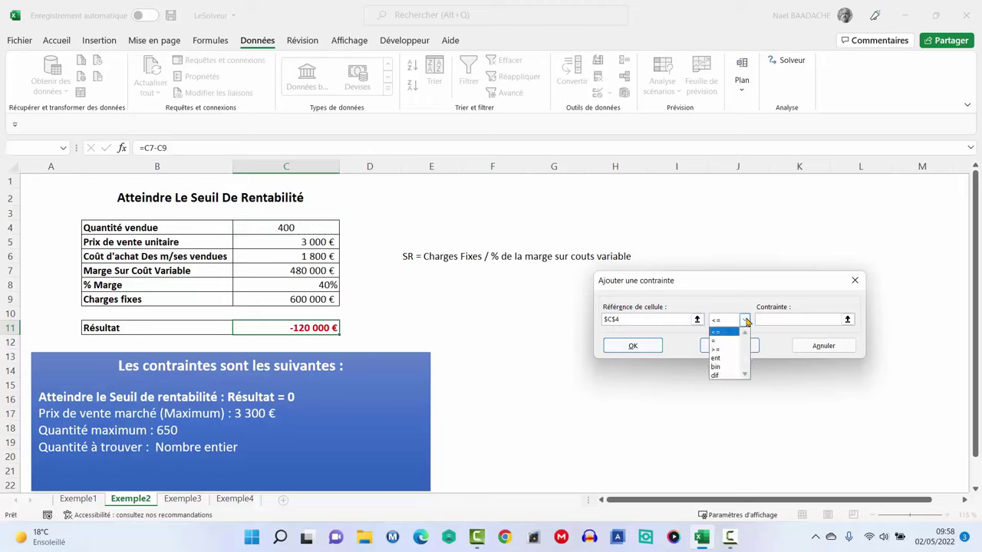
left_click(715, 358)
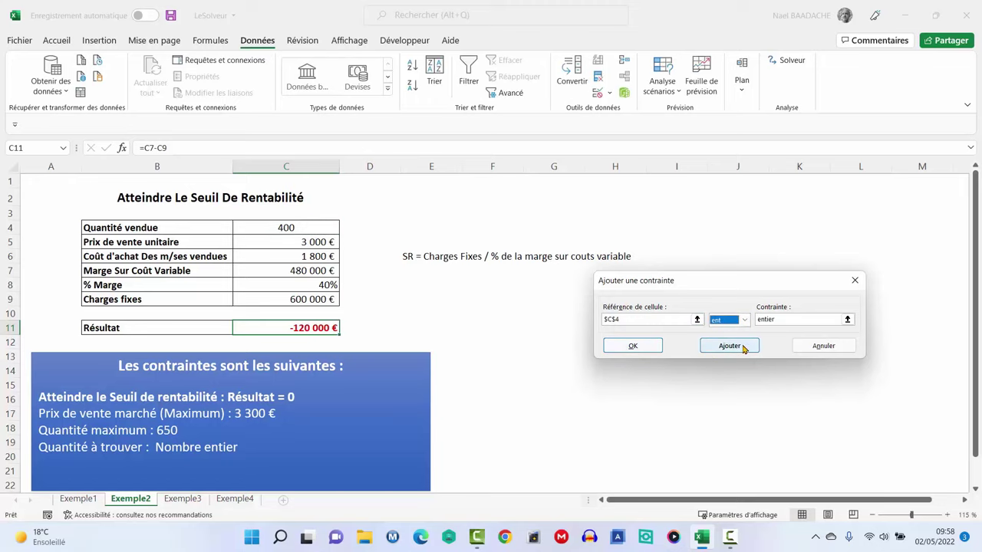
left_click(738, 345)
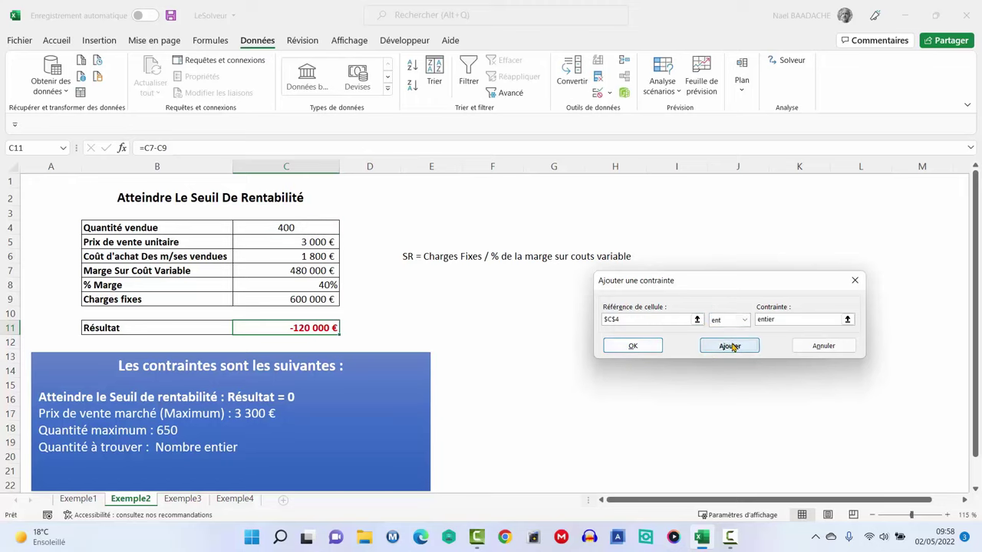
Step: Add the constraint $C$5 <= 3300 and confirm
left_click(293, 244)
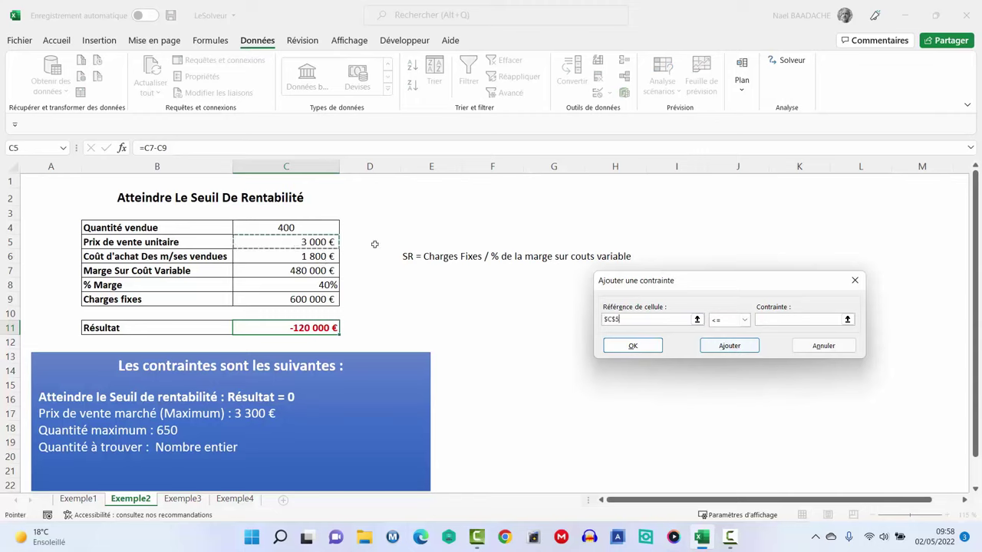
left_click(743, 320)
left_click(720, 332)
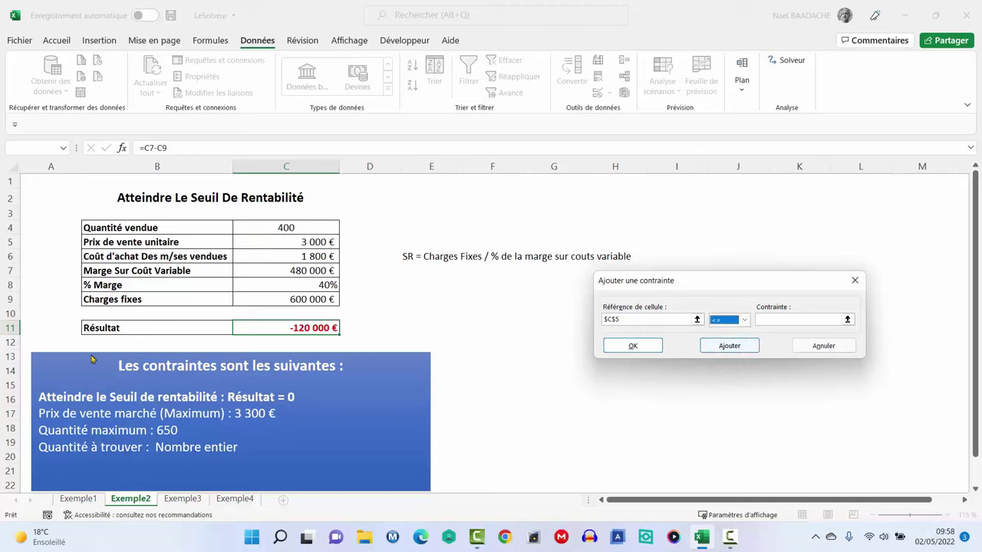
left_click(775, 318)
type("3300")
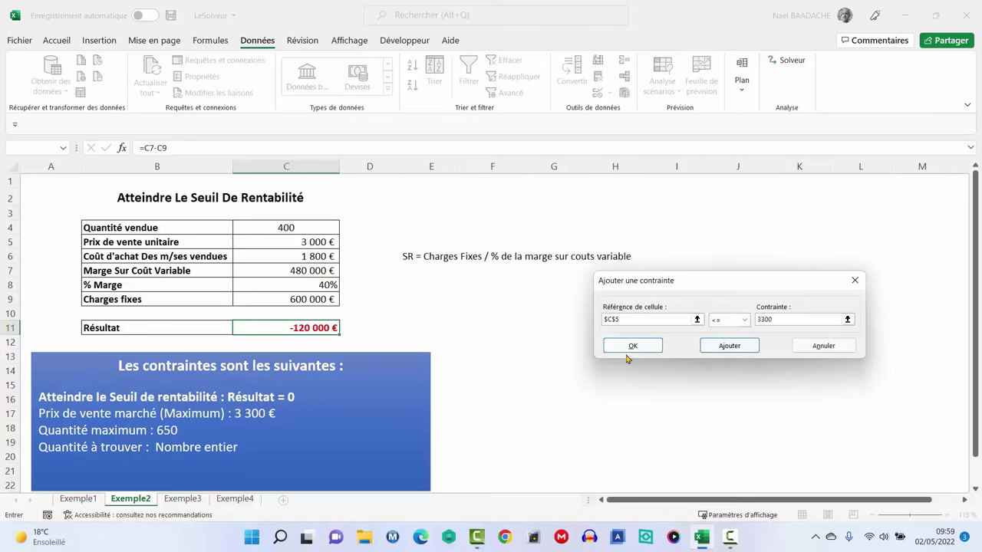
left_click(631, 346)
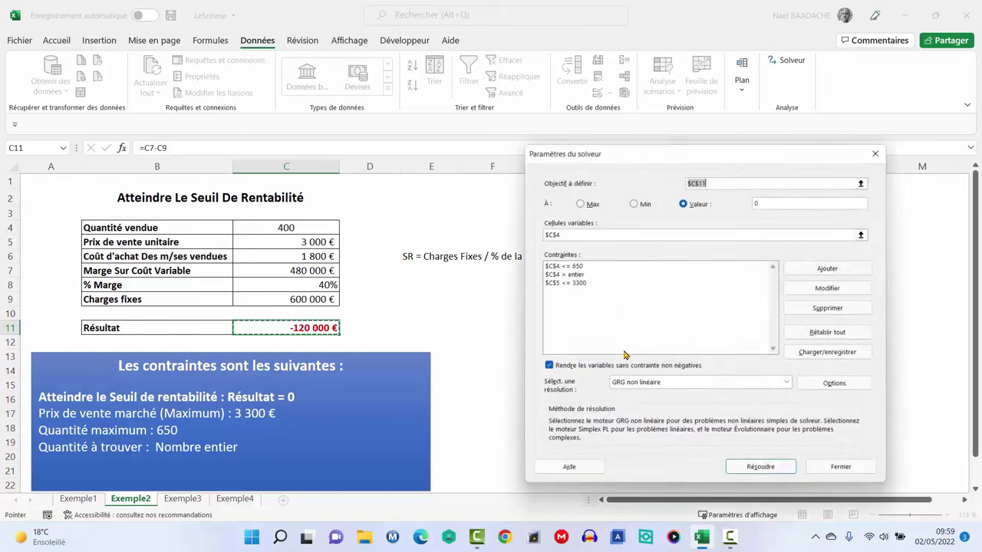
Step: Solve and keep the solution: Quantité vendue 500, Résultat 0 €
left_click(769, 472)
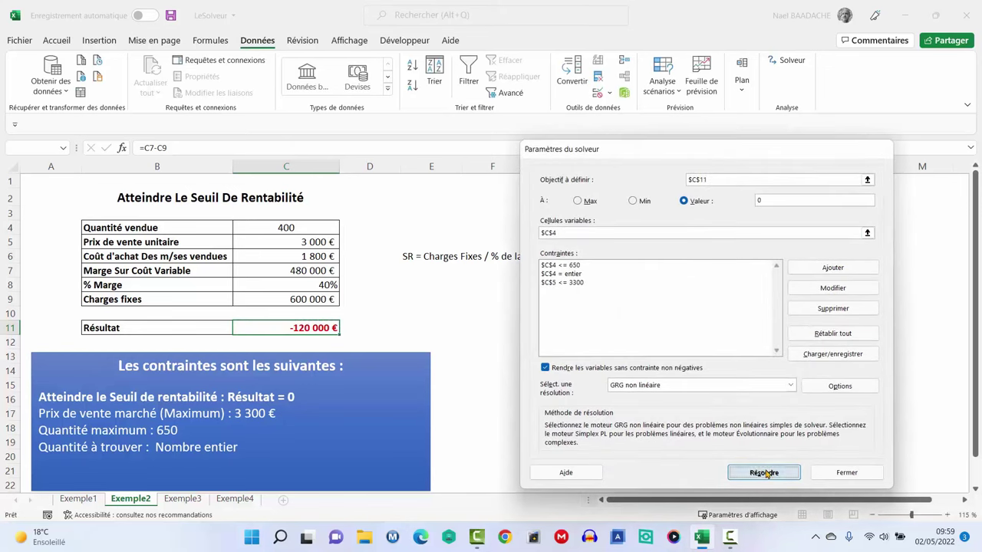
left_click_drag(521, 149, 640, 173)
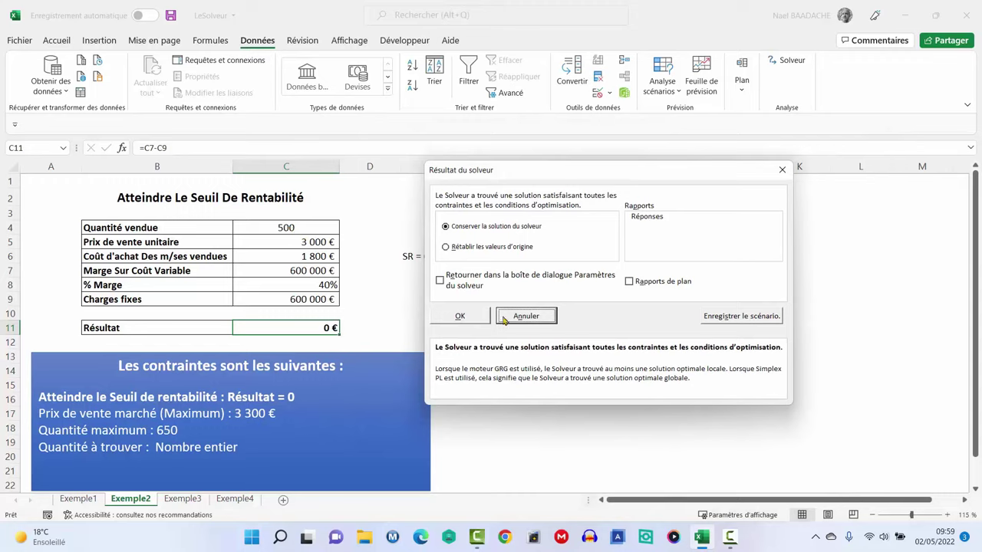
left_click(463, 318)
left_click(300, 227)
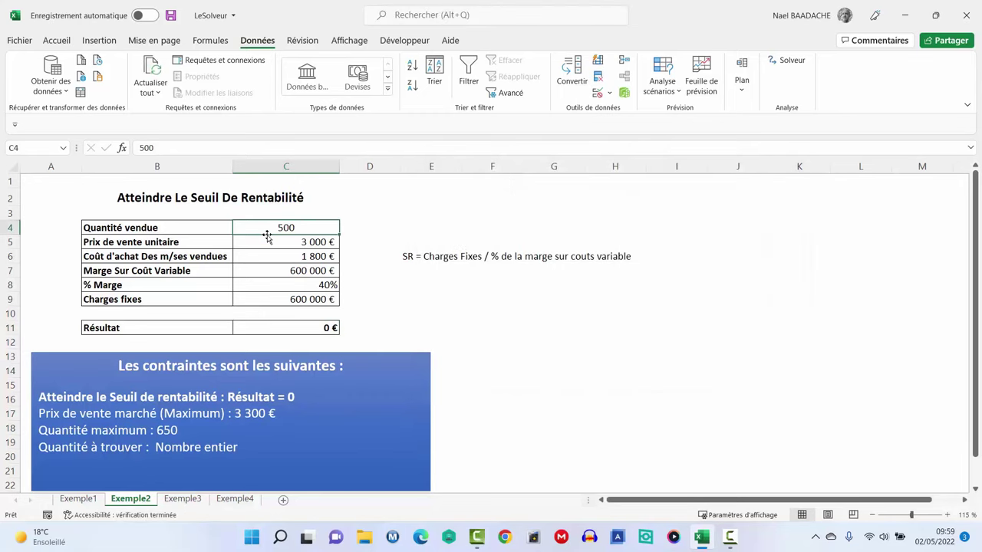
Step: Inspect the unit price in C5, margin formula in C7 and fixed charges in C9, then go to Exemple3
left_click(295, 242)
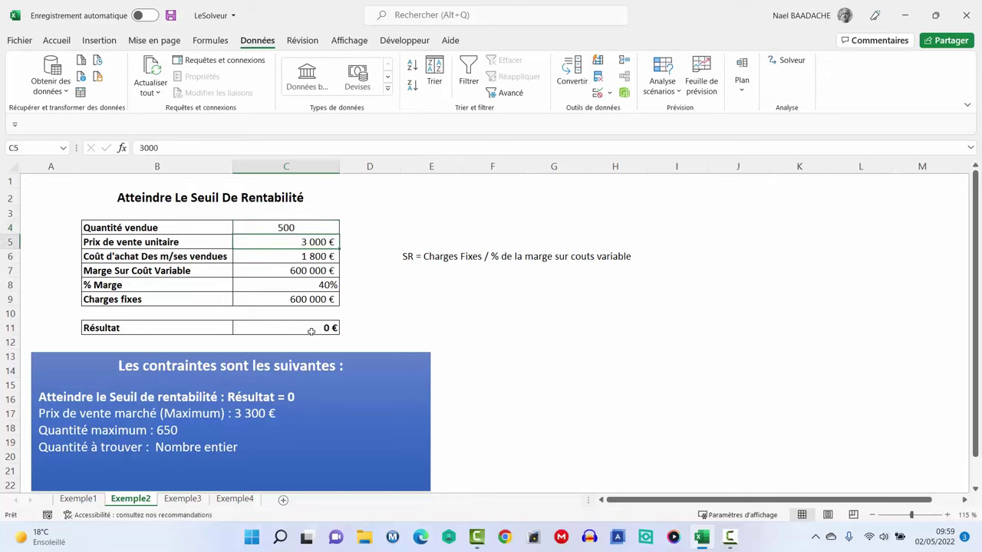
left_click(277, 275)
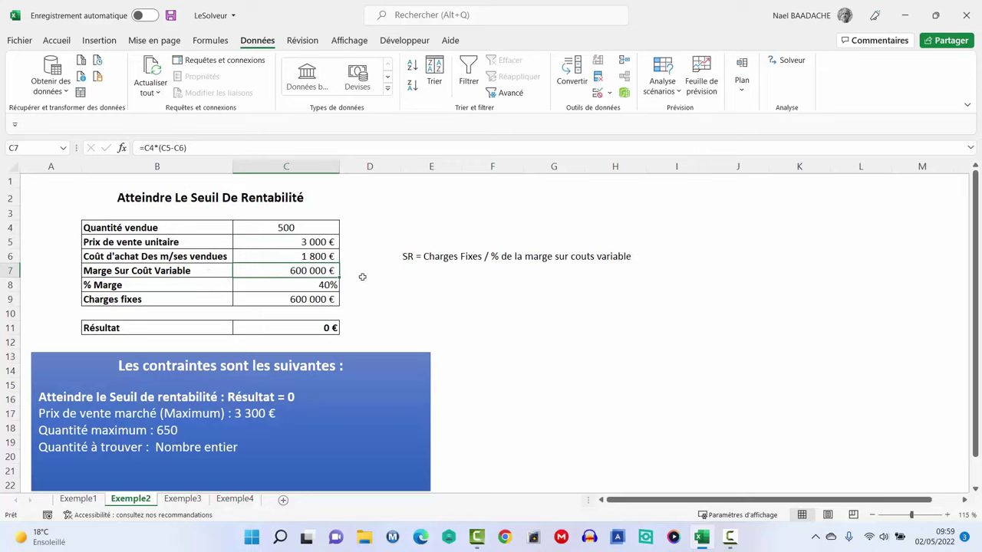
left_click(309, 302)
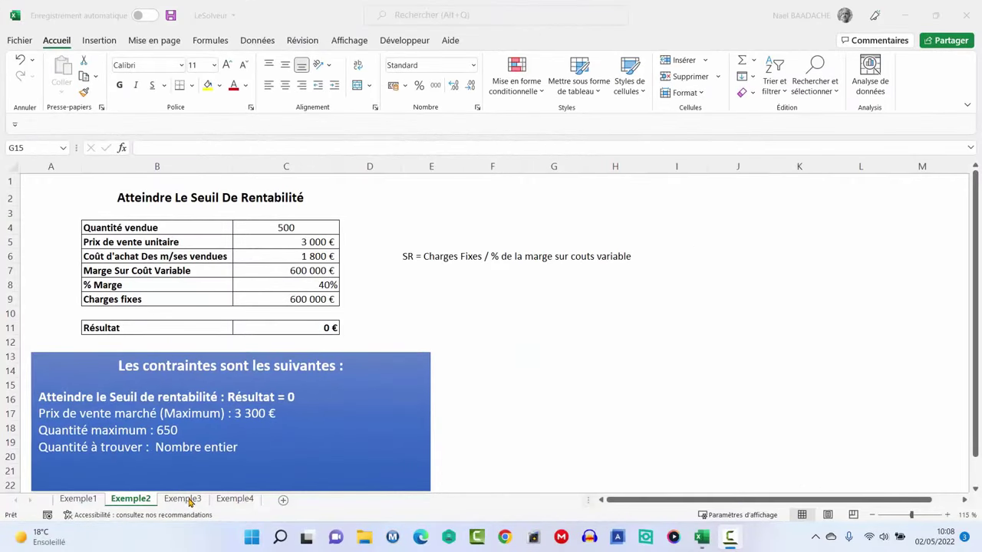
left_click(189, 499)
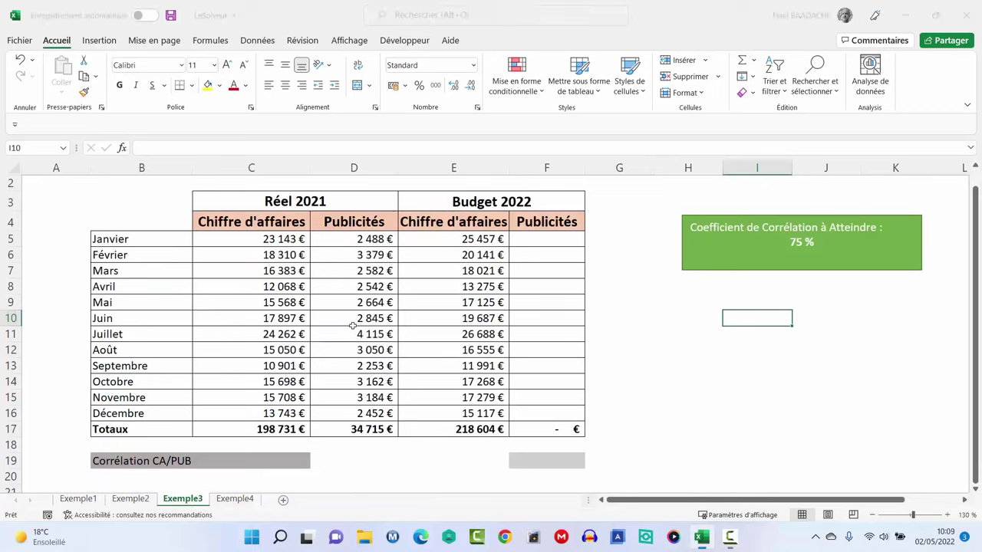
left_click(261, 202)
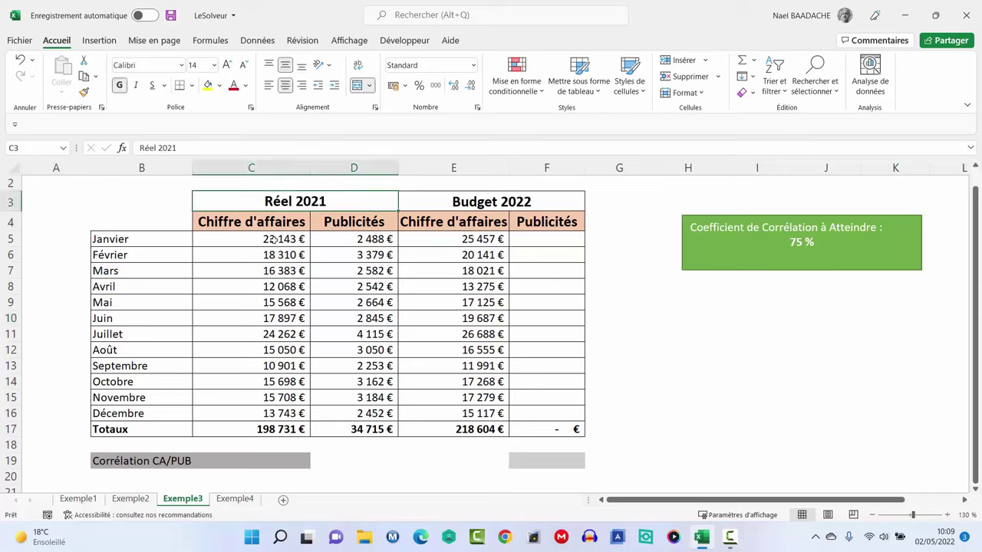
mouse_move(275, 239)
left_mouse_down()
mouse_move(263, 424)
mouse_move(264, 414)
left_mouse_up()
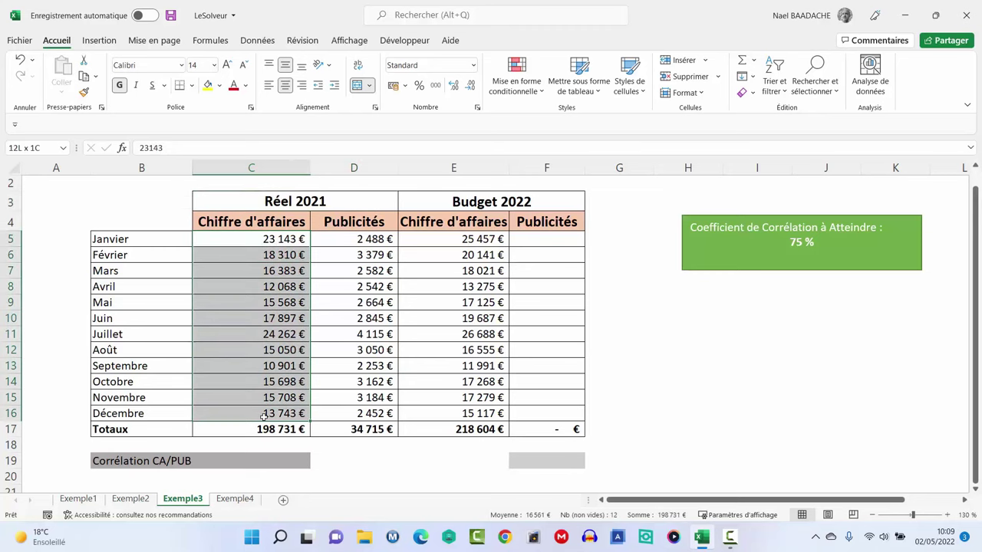
left_click_drag(382, 239, 373, 415)
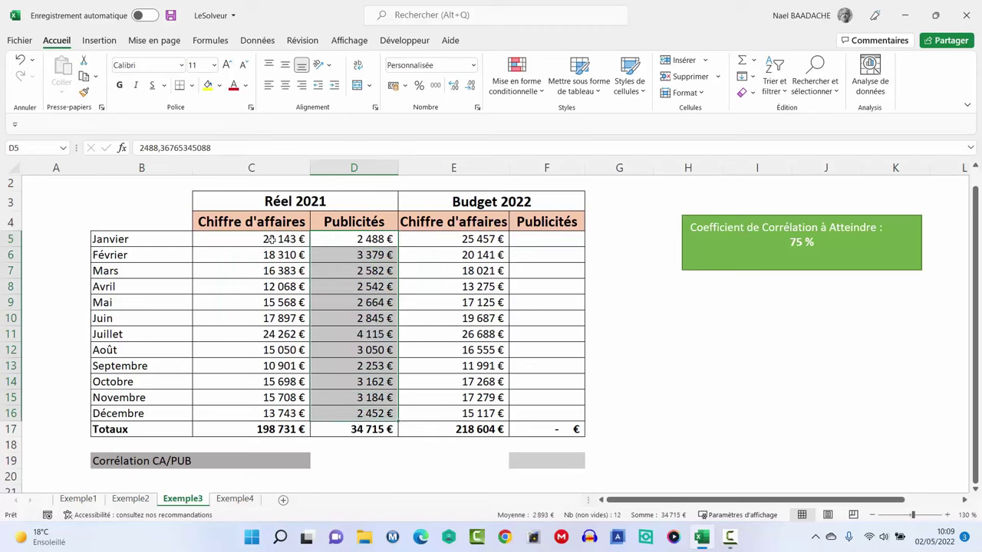
left_click_drag(276, 240, 272, 412)
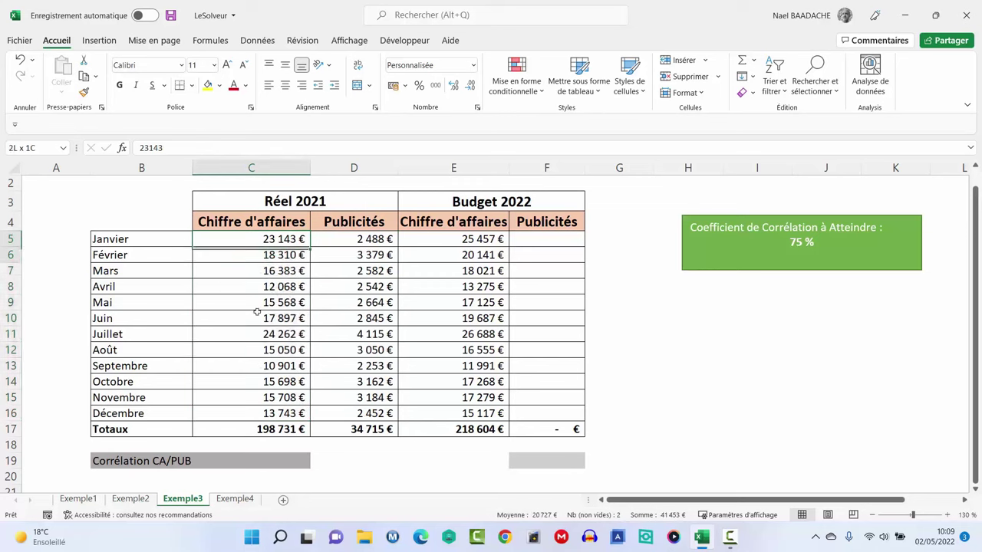
left_click_drag(273, 412, 261, 382)
left_click_drag(371, 239, 368, 412)
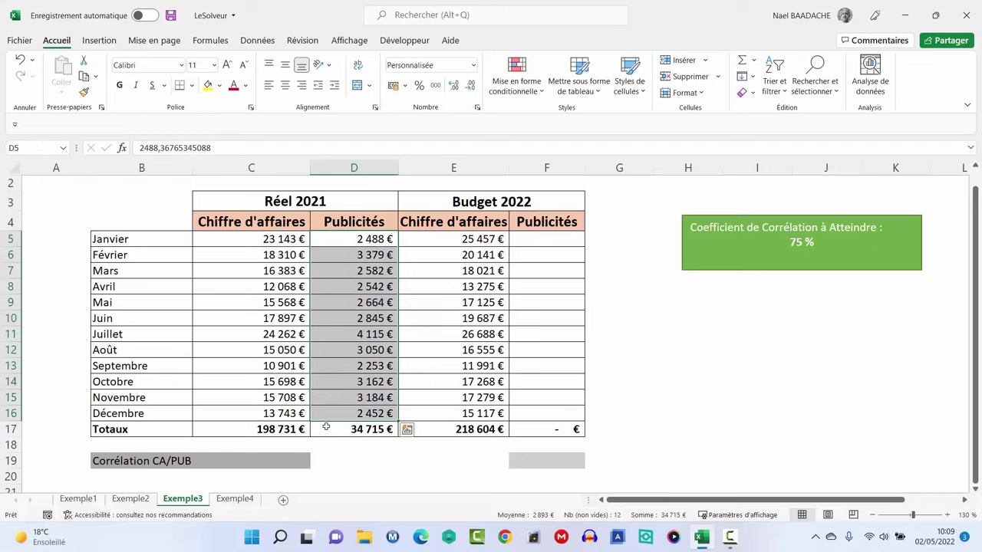
left_click(279, 461)
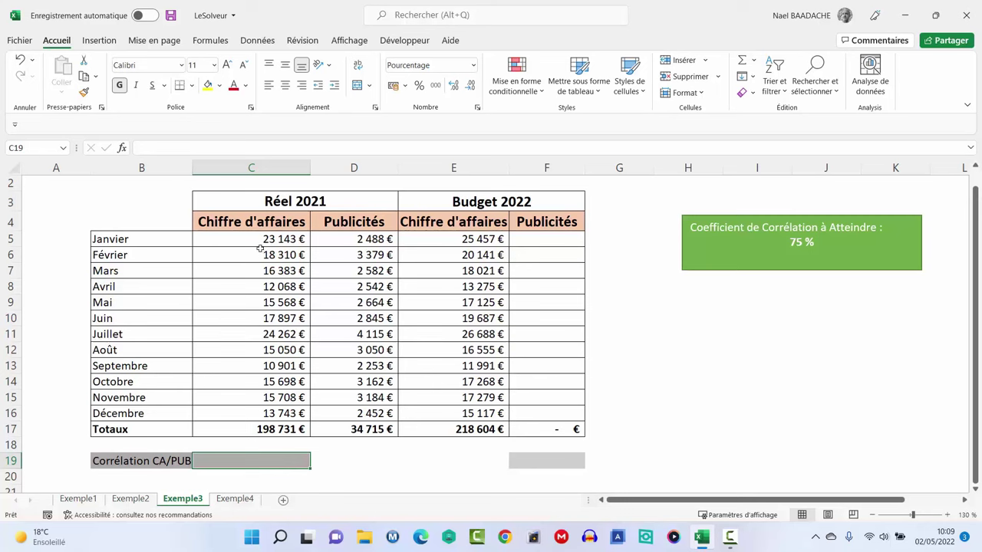
Step: Enter =COEFFICIENT.CORRELATION(C5:C16;D5:D16) in C19, giving a 60% correlation
left_click_drag(266, 239, 268, 397)
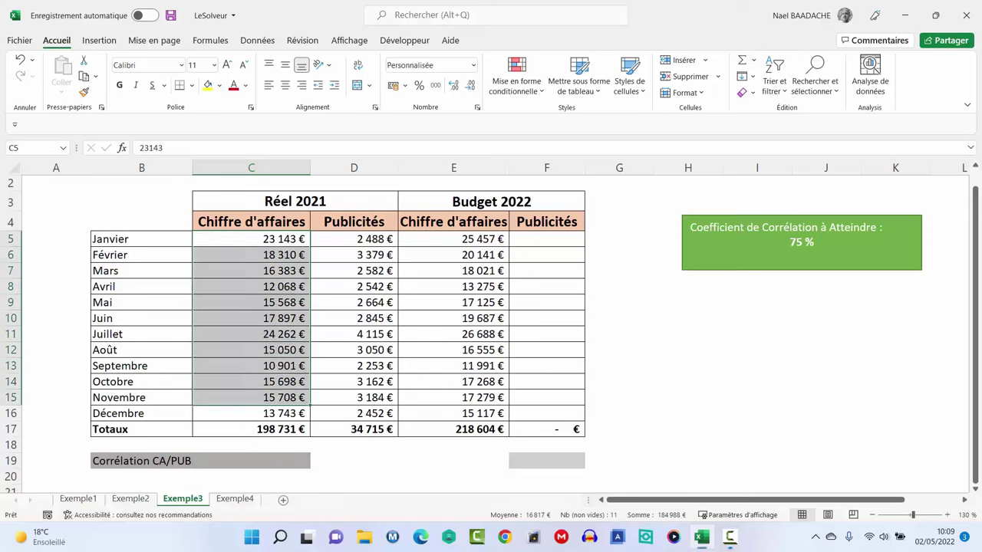
left_click(278, 461)
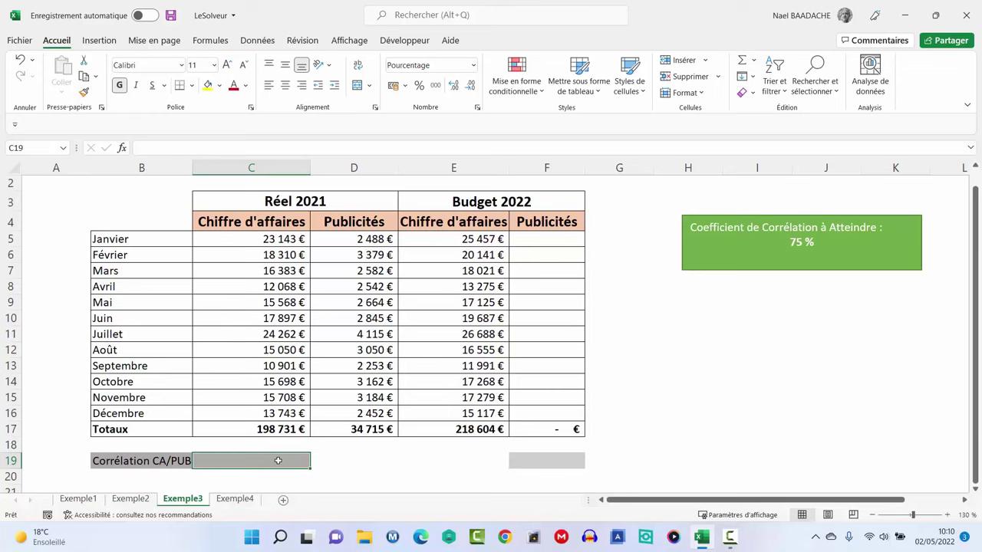
type("=")
type("C")
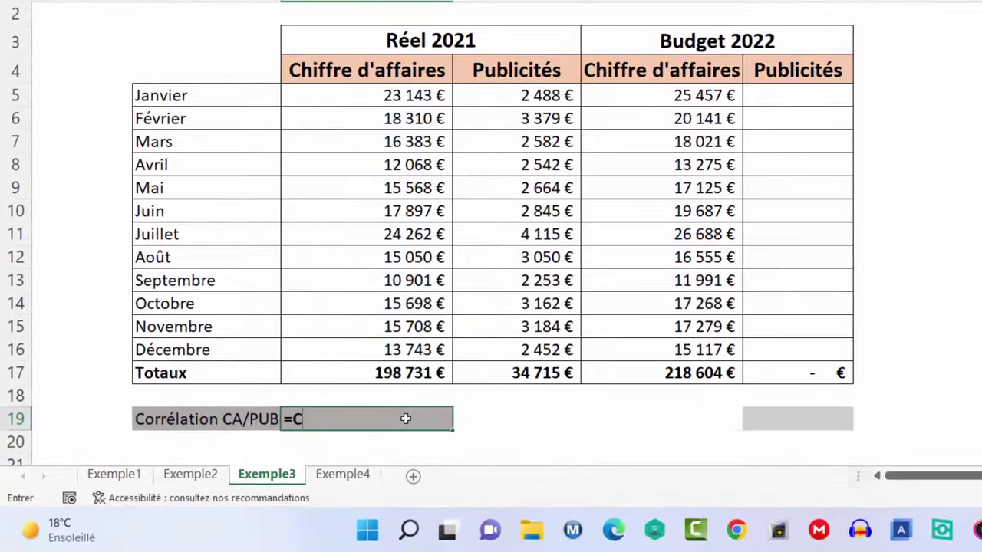
type("oe")
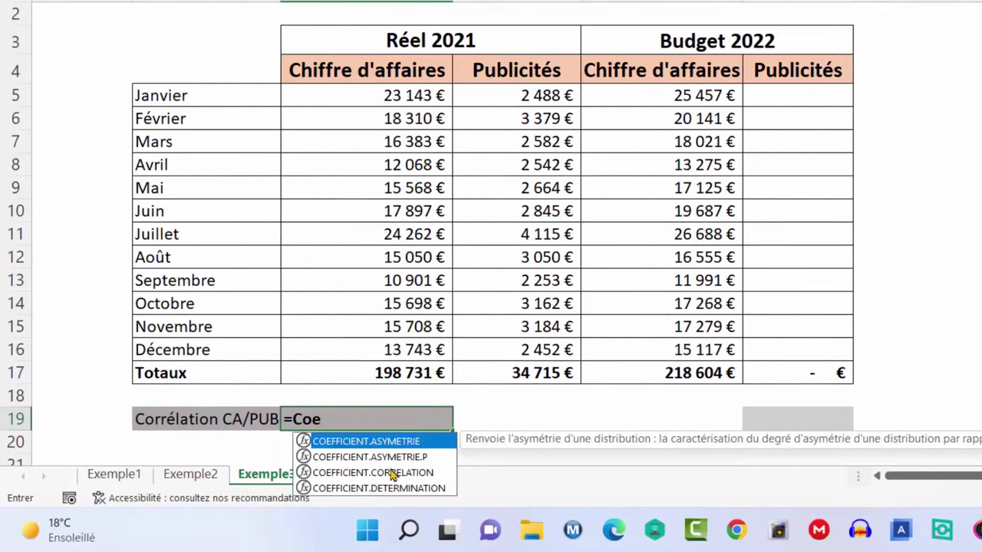
double_click(391, 473)
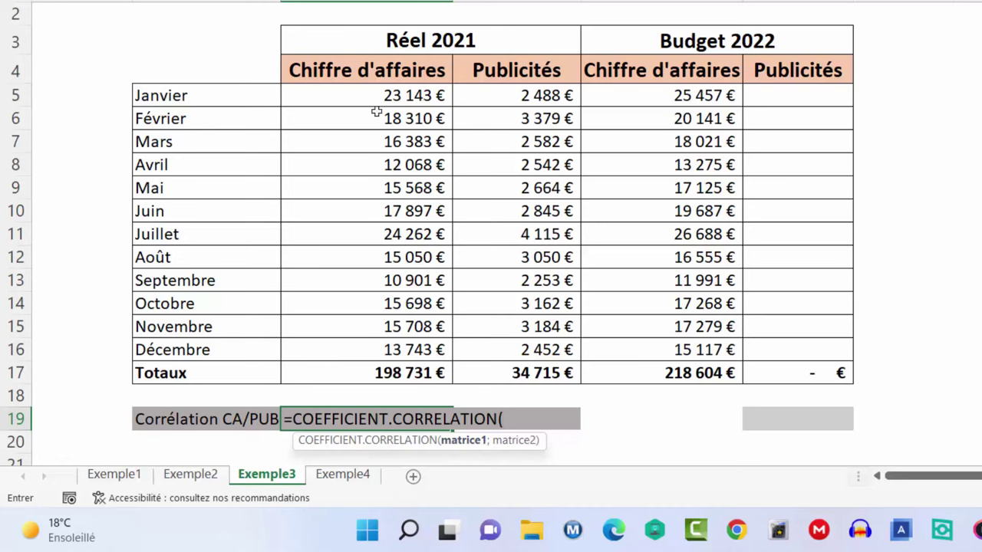
mouse_move(374, 98)
left_mouse_down()
mouse_move(383, 231)
mouse_move(375, 342)
left_mouse_up()
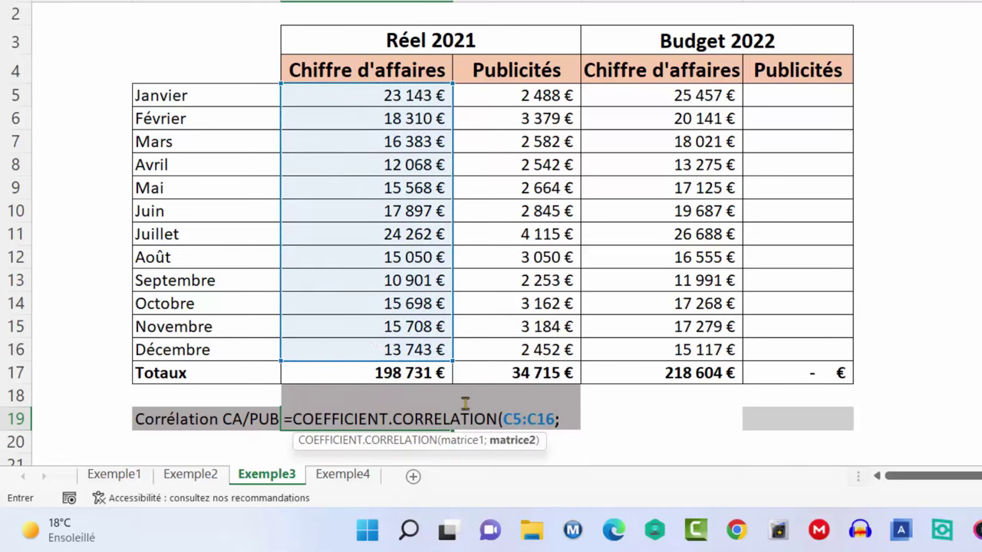
type(";")
left_click_drag(520, 95, 527, 358)
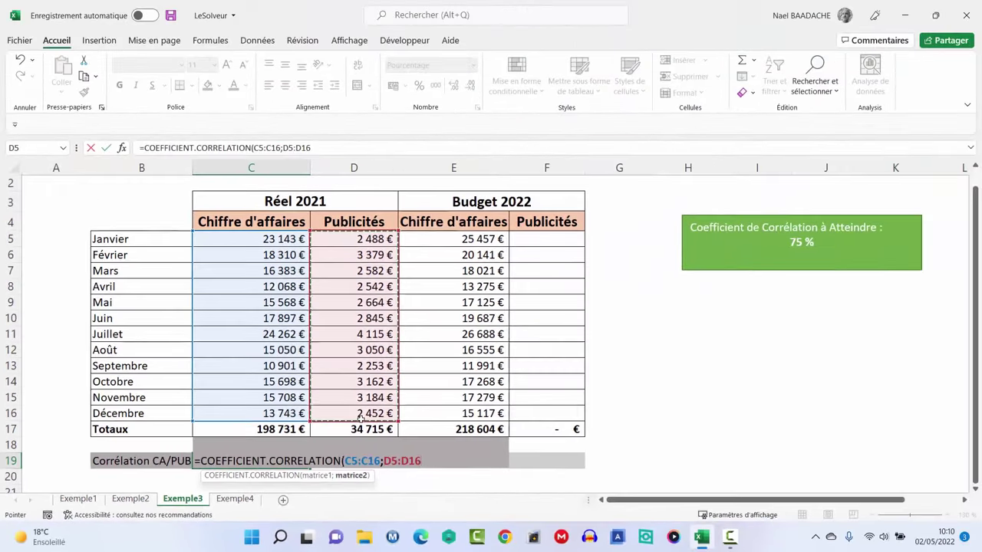
key("Return")
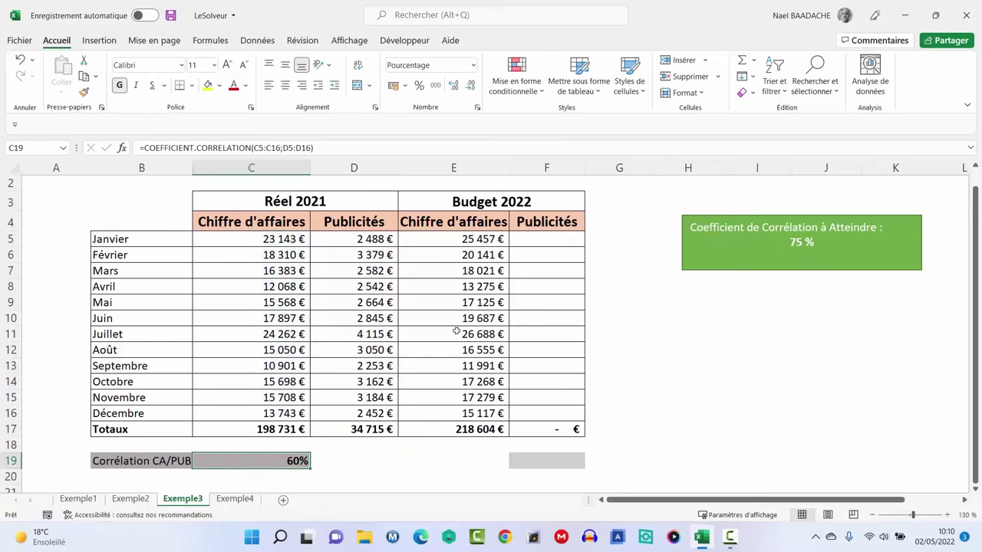
Step: Inspect how the Budget 2022 revenue figures are calculated from the 2021 revenue
left_click(482, 195)
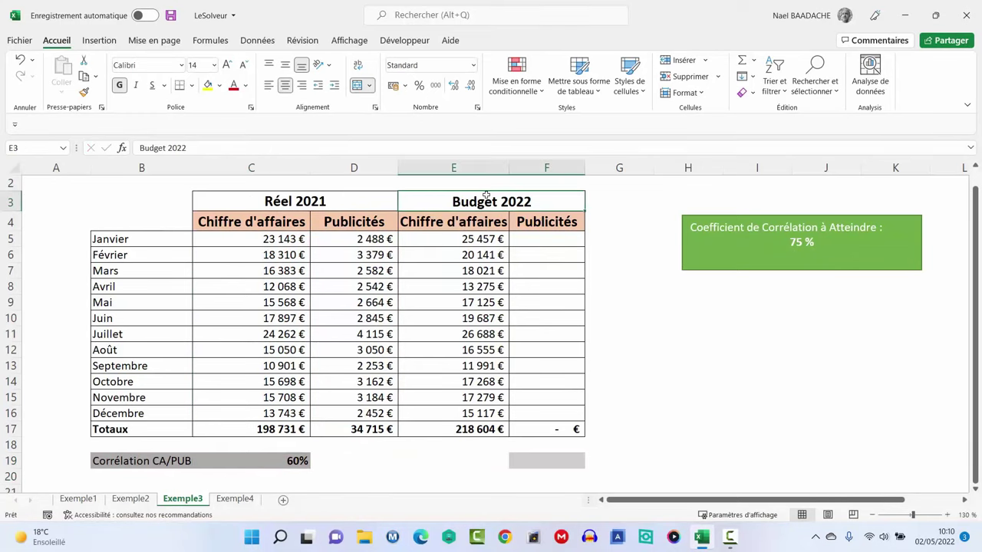
left_click(472, 238)
left_click_drag(473, 239, 472, 254)
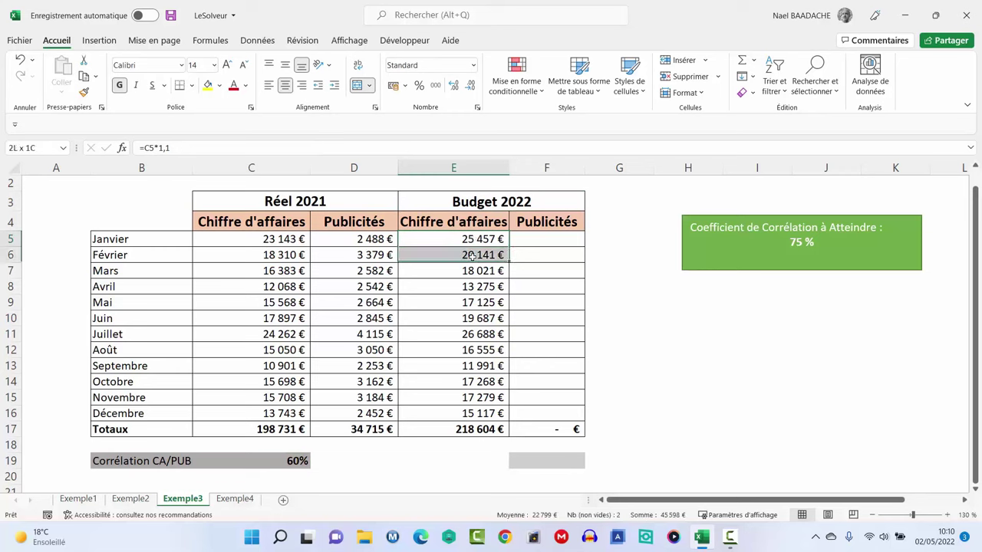
left_click_drag(274, 238, 274, 249)
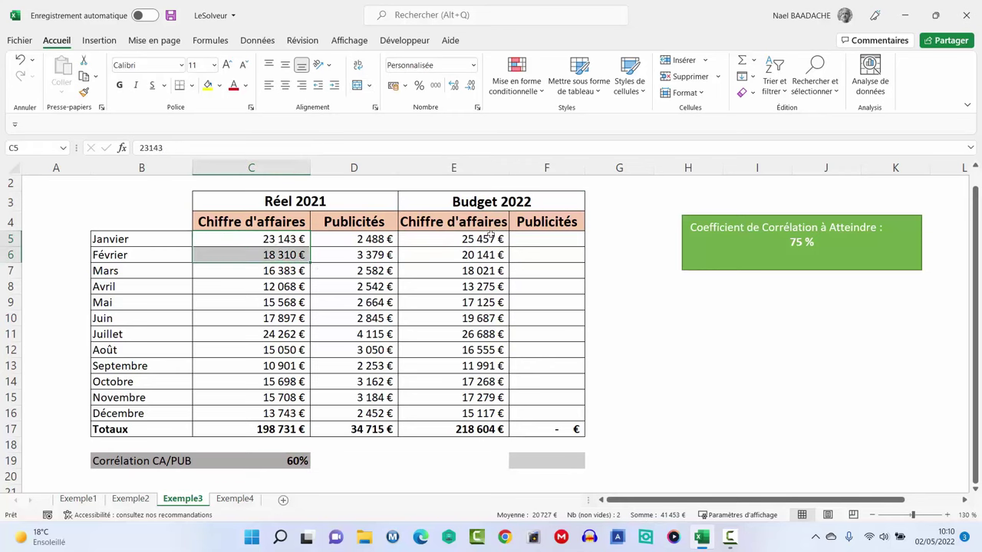
left_click_drag(481, 239, 483, 415)
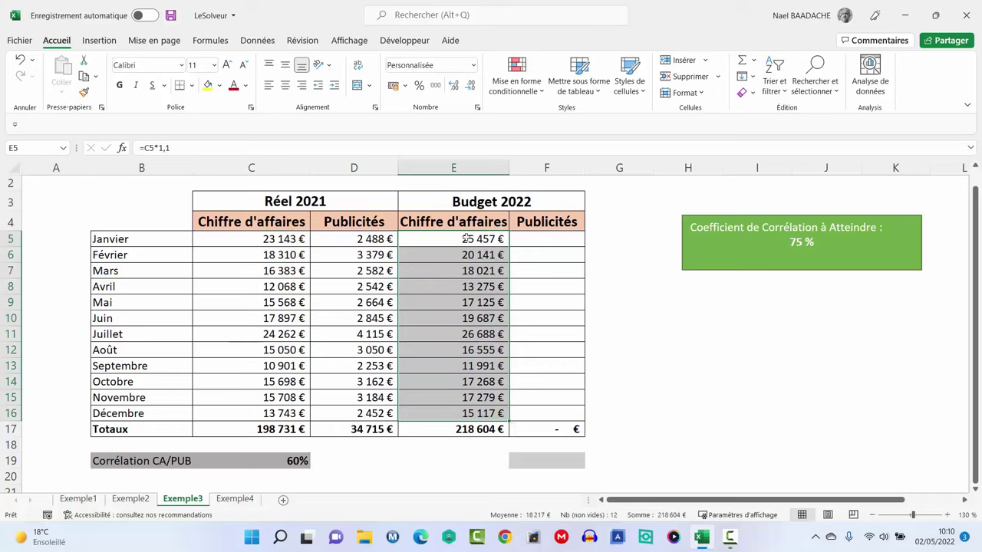
Step: Copy the 2021 advertising amounts D5:D16 into F5:F16, totalling 34 715 €
left_click(549, 239)
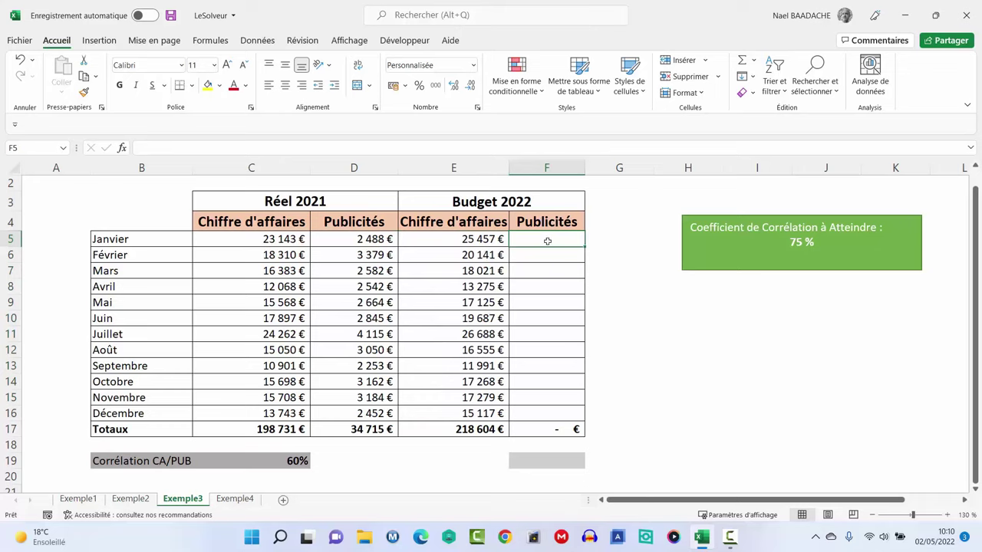
left_click_drag(547, 241, 546, 412)
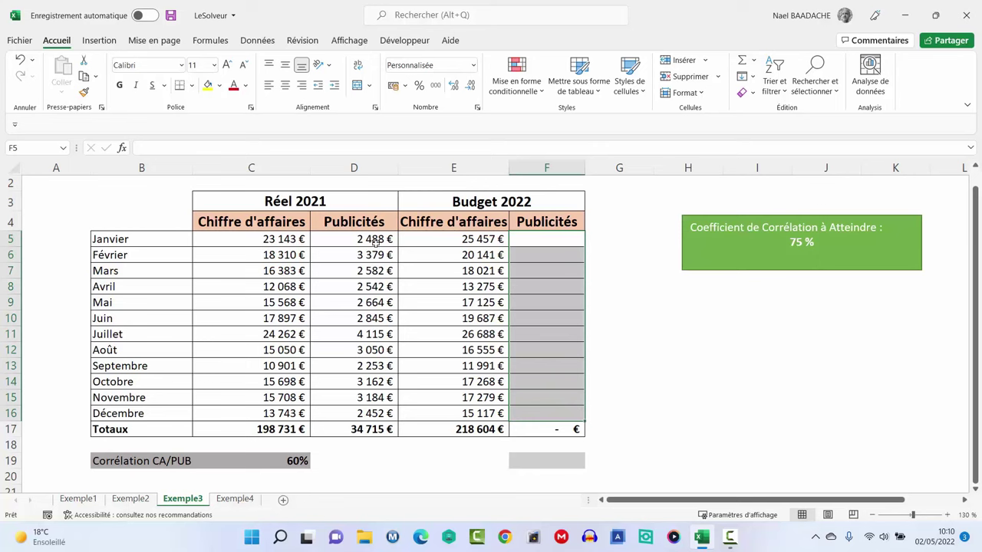
left_click_drag(375, 240, 372, 408)
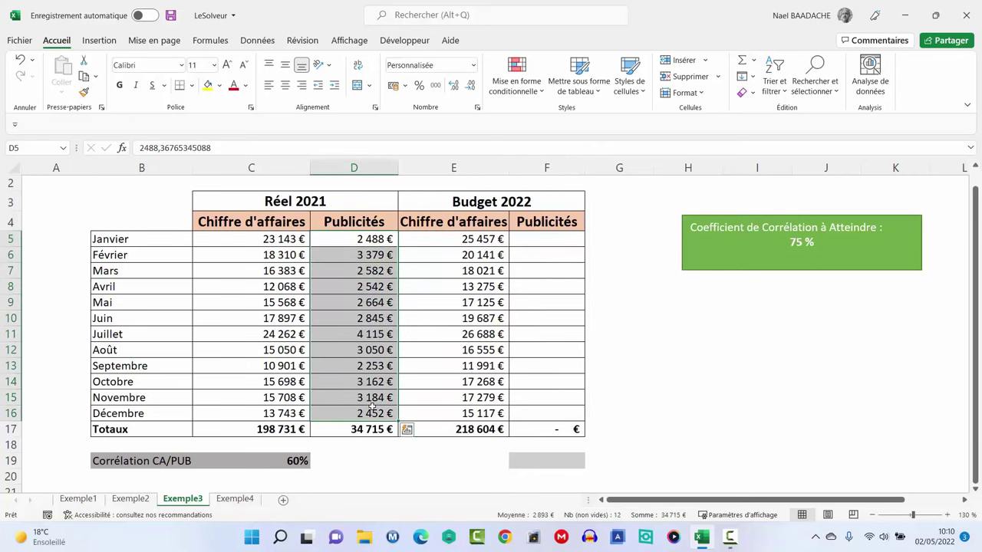
key("ctrl+c")
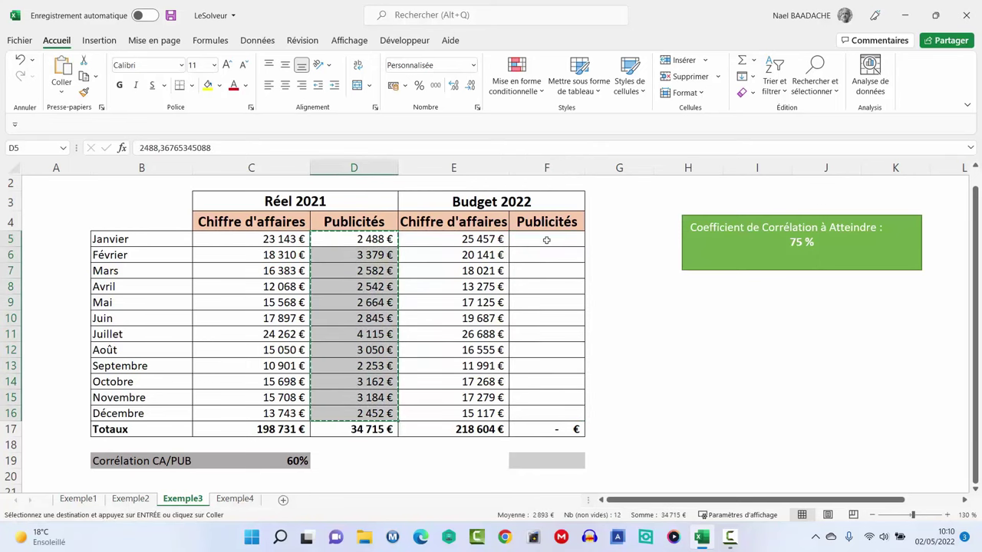
left_click(546, 240)
key("ctrl+v")
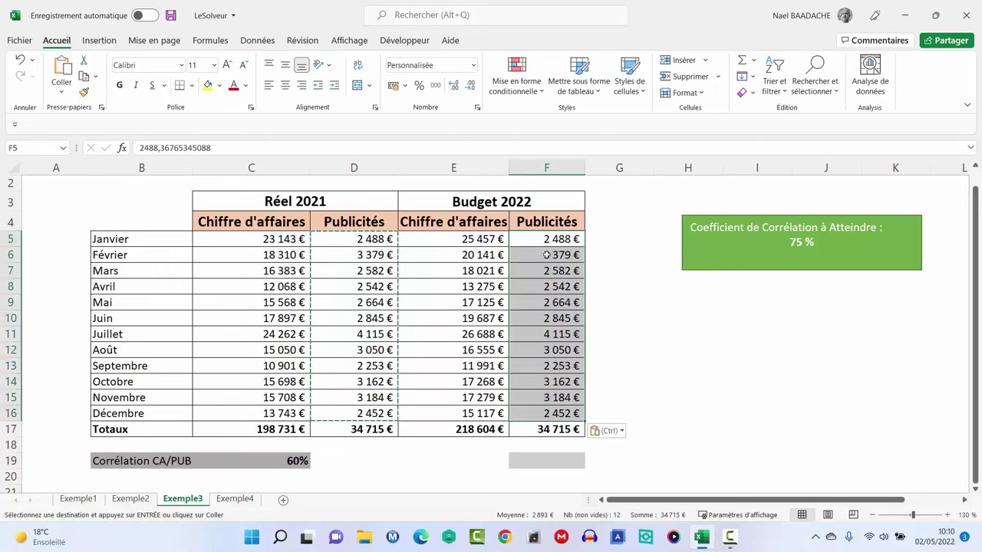
left_click(546, 238)
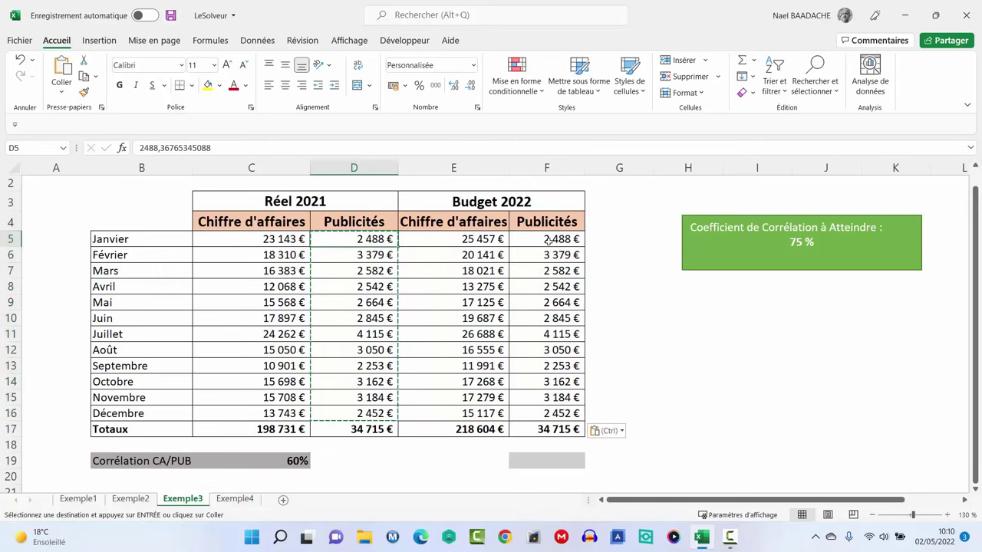
key("Escape")
left_click(555, 462)
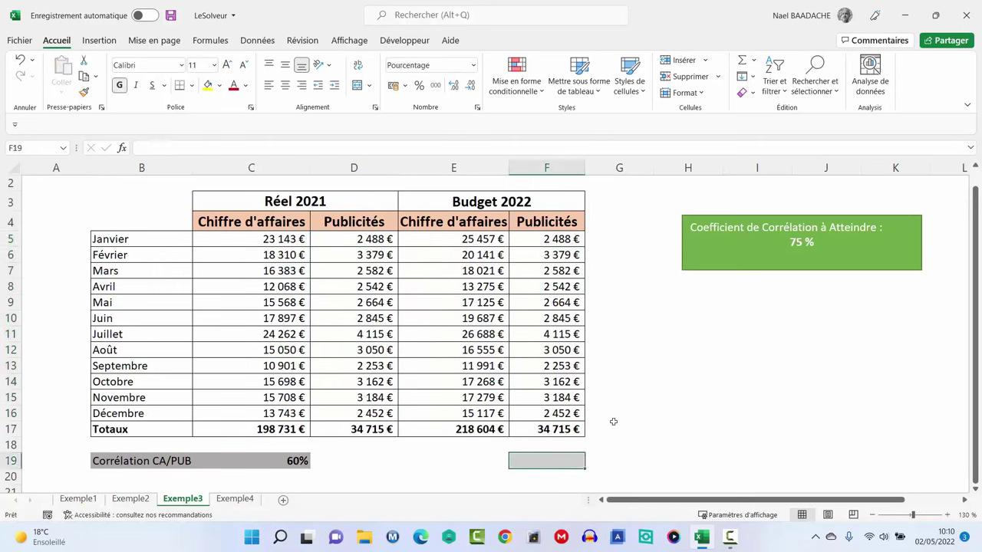
type("=coe")
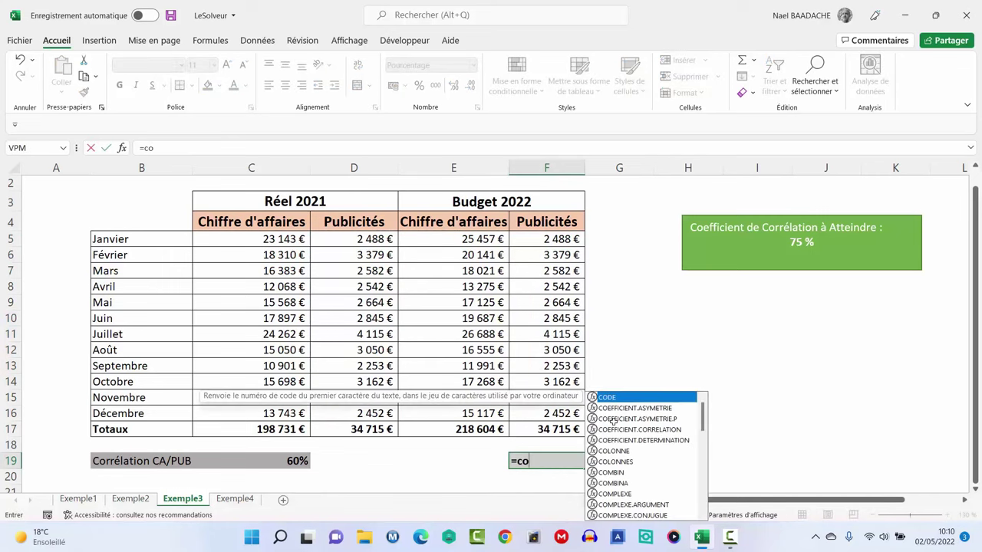
type("ff")
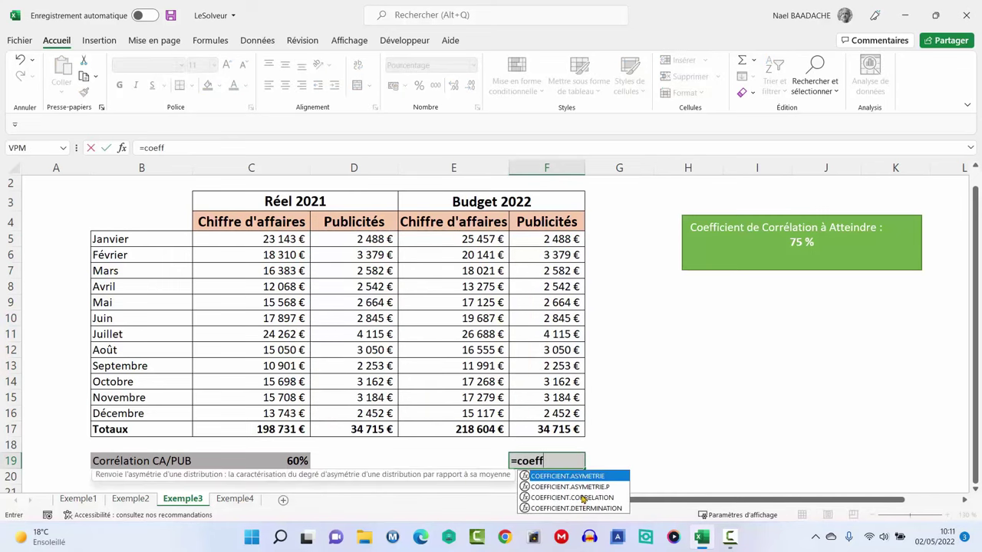
double_click(582, 499)
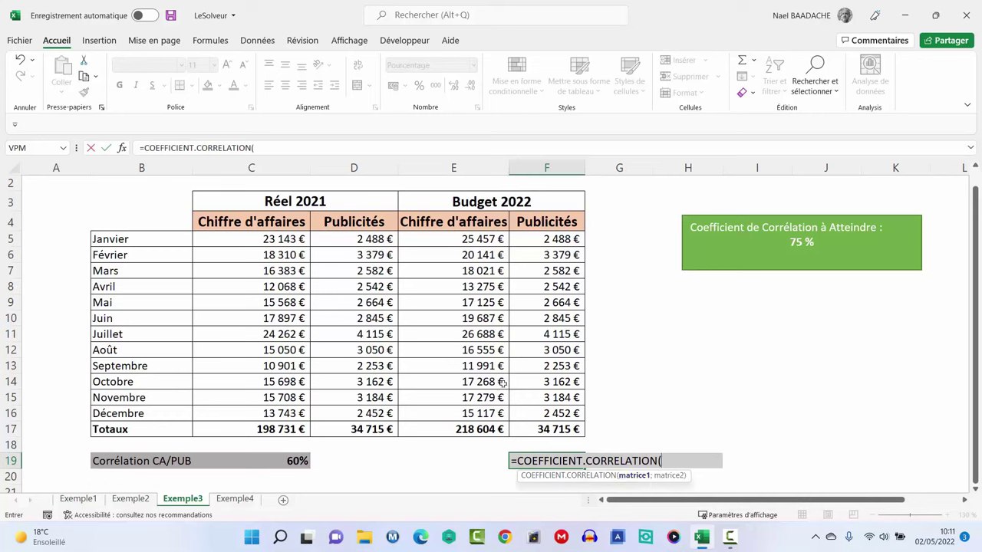
left_click_drag(464, 239, 464, 413)
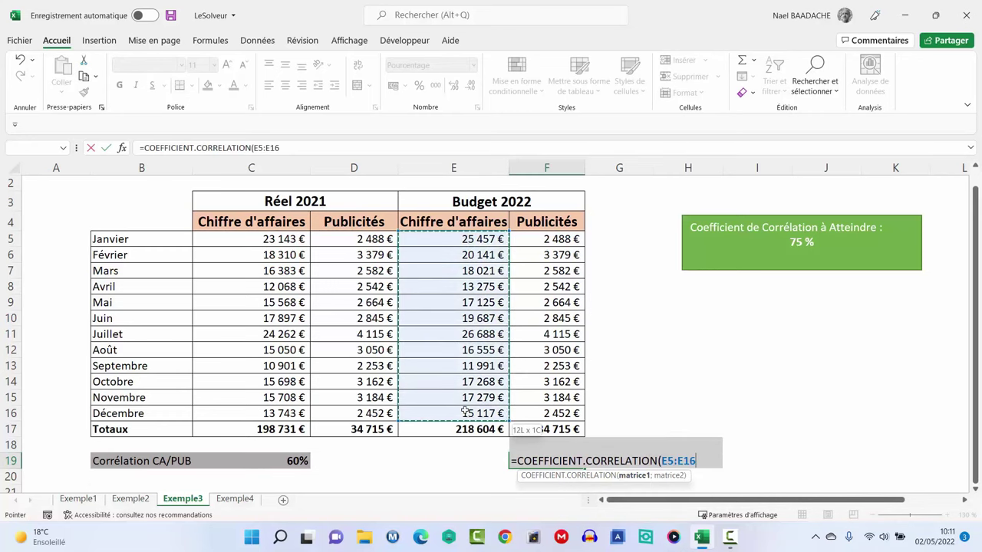
type(";")
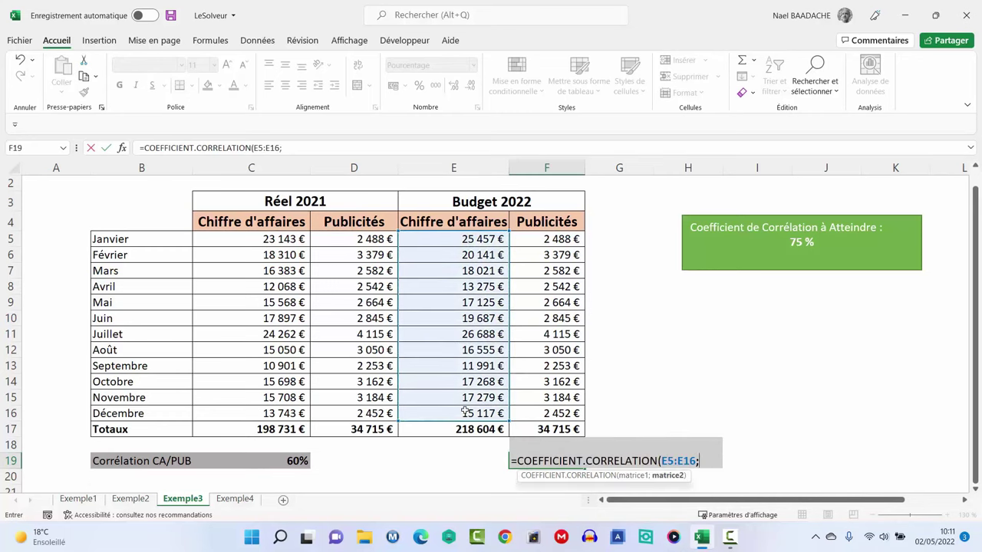
left_click_drag(528, 243, 533, 413)
key("Return")
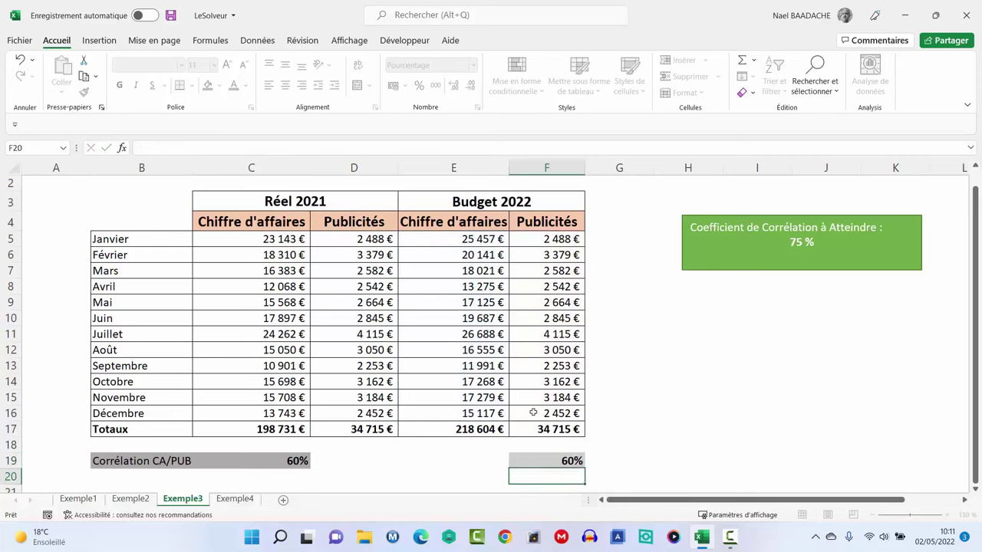
left_click(564, 461)
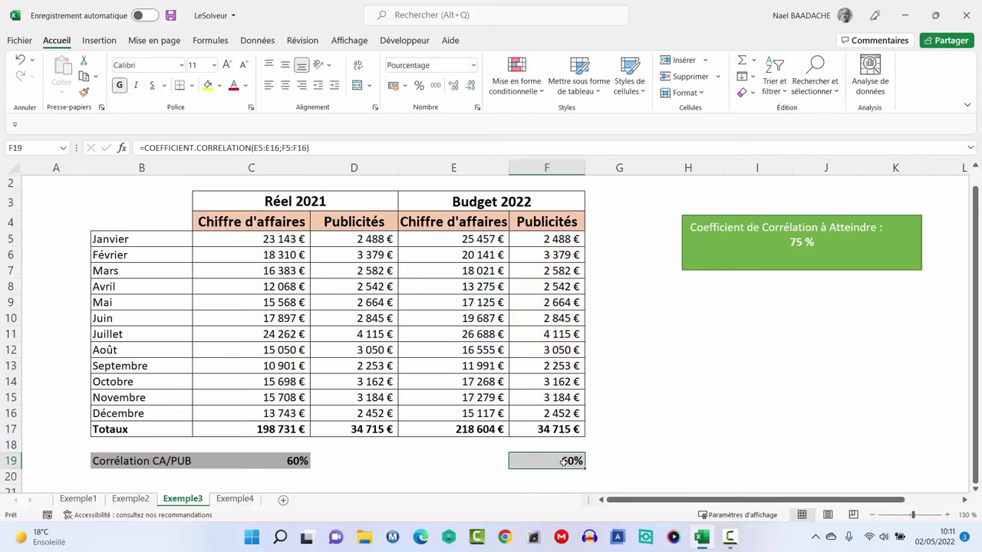
left_click(736, 263)
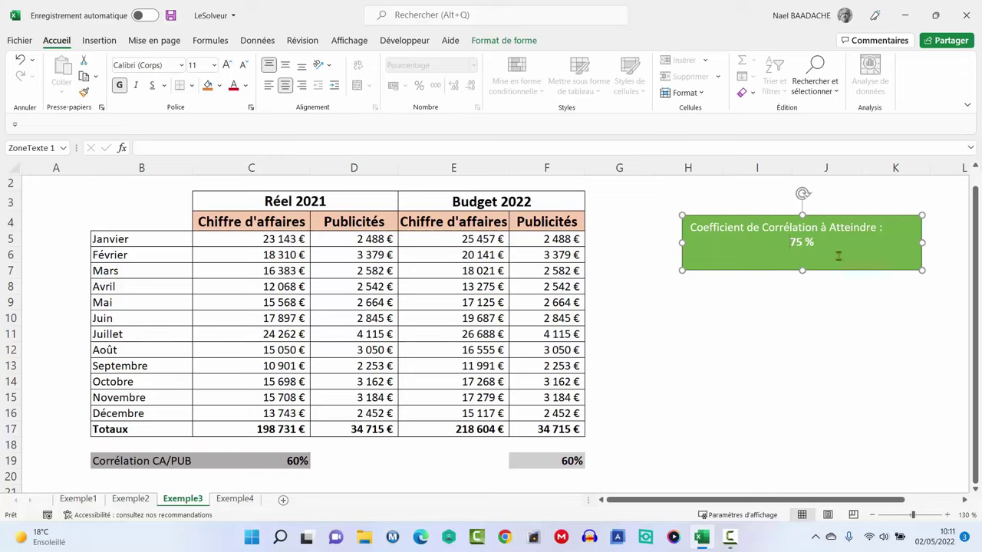
left_click(819, 242, "shift")
left_click(703, 354)
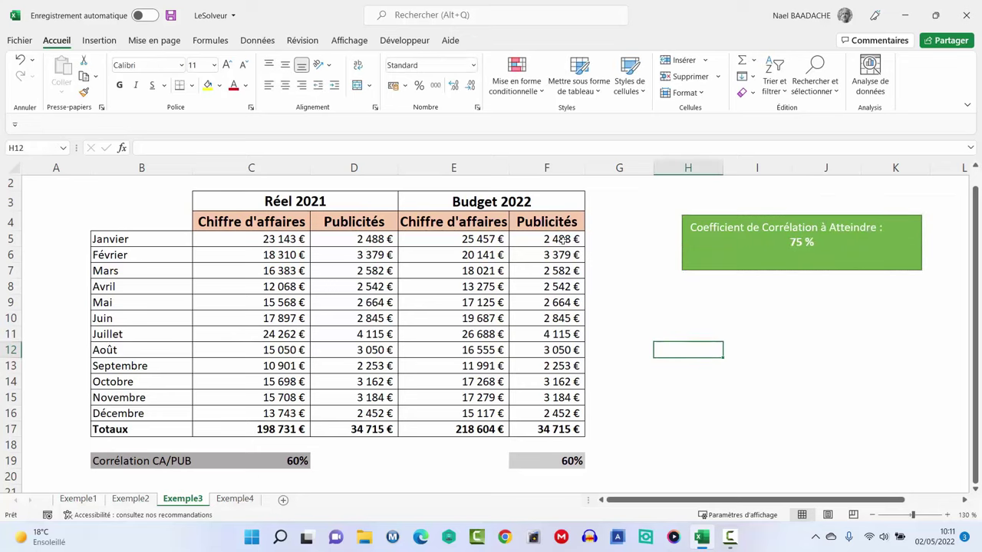
left_click_drag(562, 240, 566, 414)
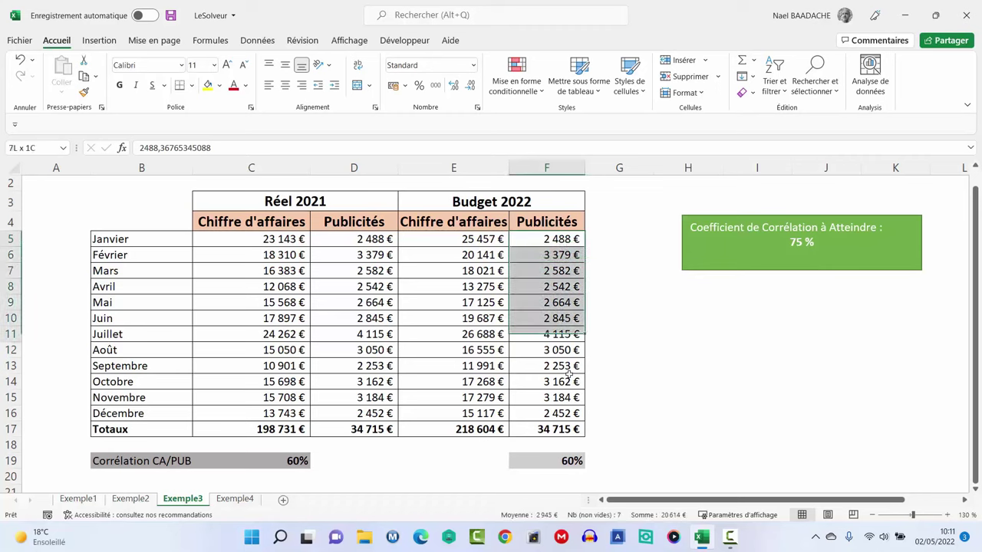
left_click(717, 348)
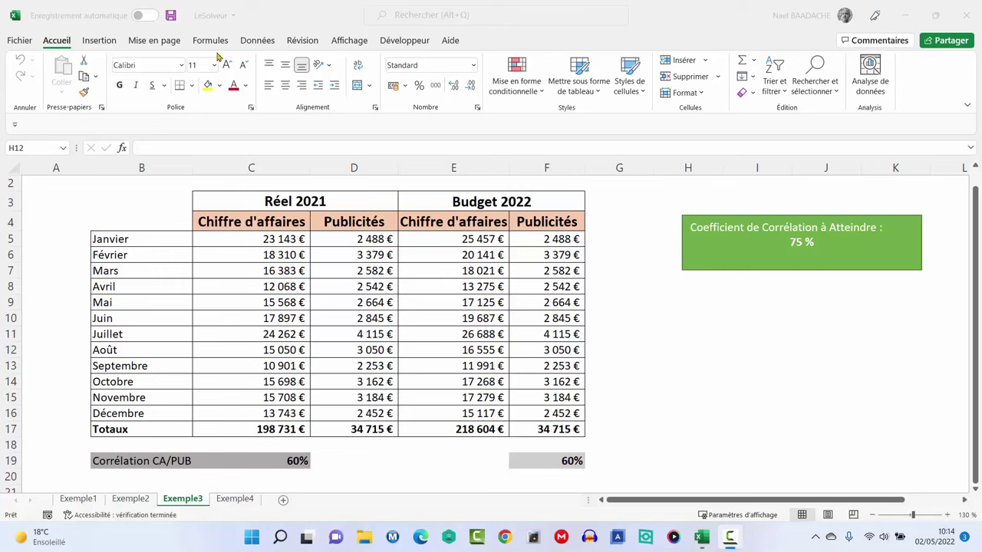
Step: Run Solver with objective $F$19 set to value 0,75 by changing $F$5:$F$16
left_click(265, 44)
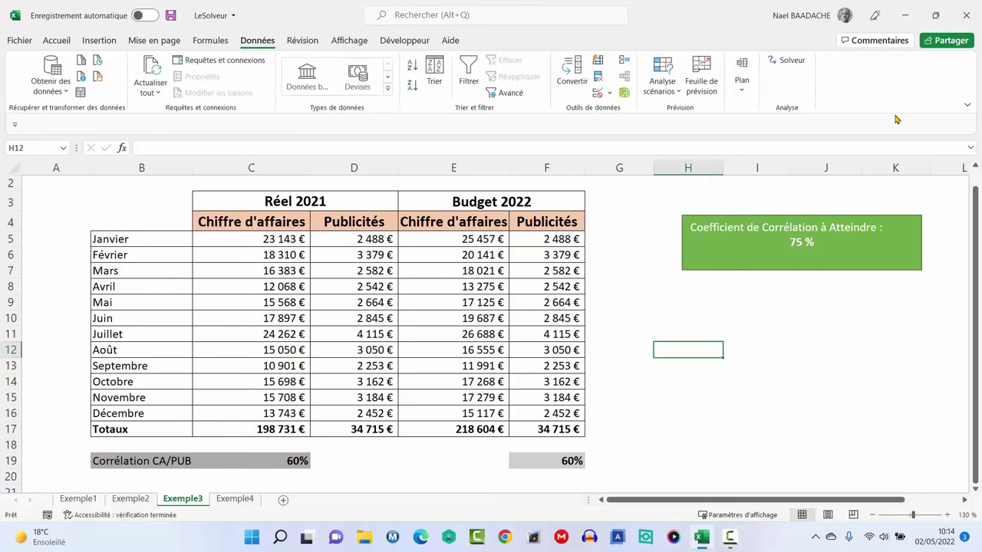
left_click(790, 62)
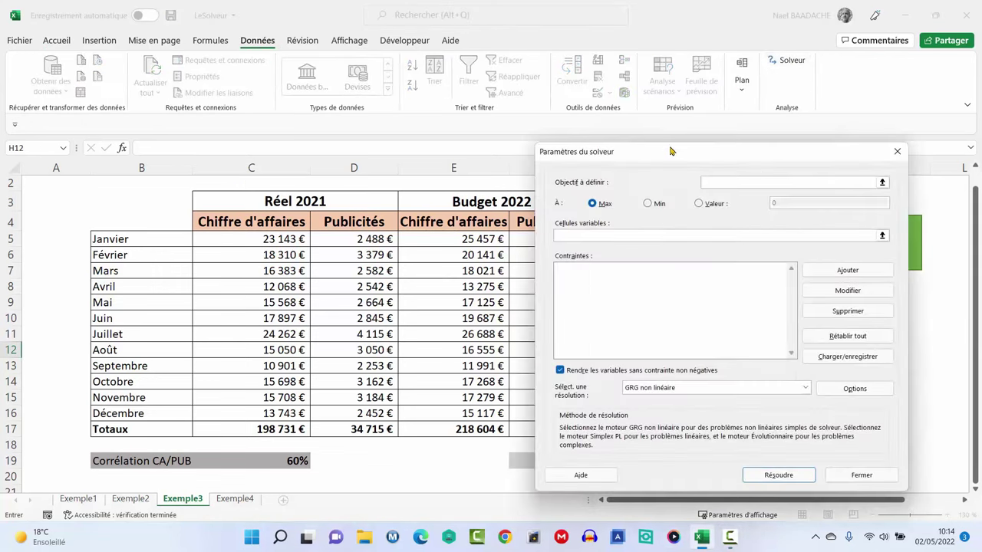
left_click_drag(675, 153, 751, 133)
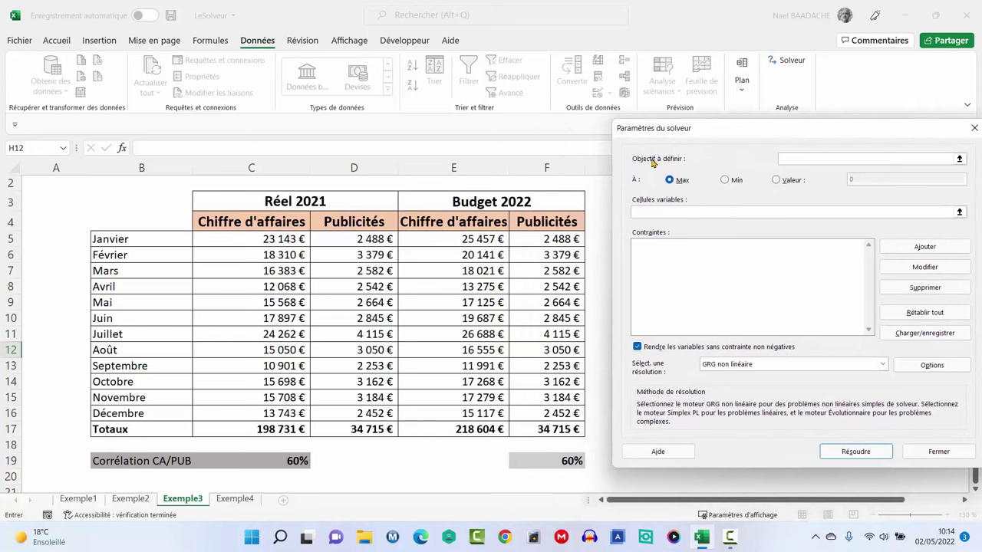
mouse_move(801, 132)
left_mouse_down()
mouse_move(653, 321)
mouse_move(668, 337)
left_mouse_up()
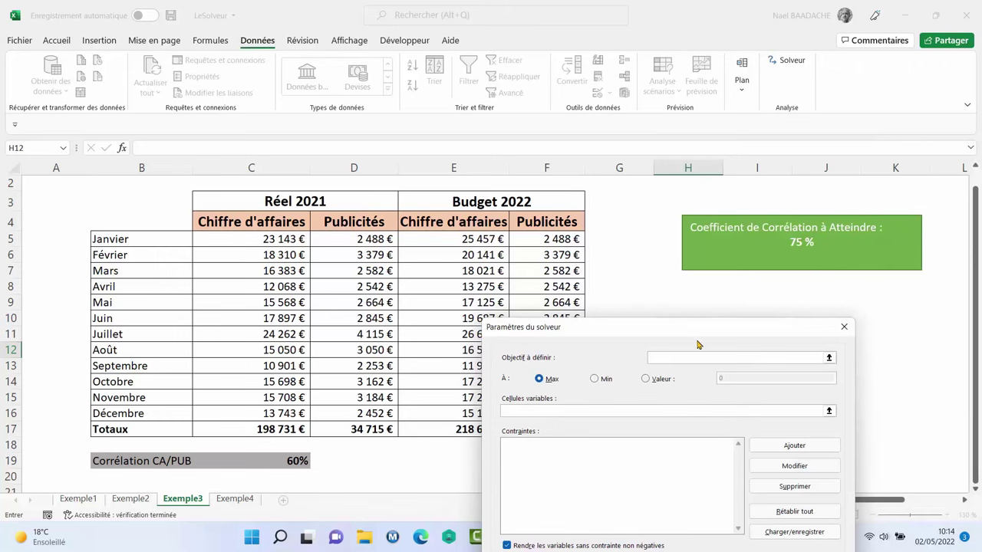
mouse_move(696, 330)
left_mouse_down()
mouse_move(775, 156)
mouse_move(805, 136)
left_mouse_up()
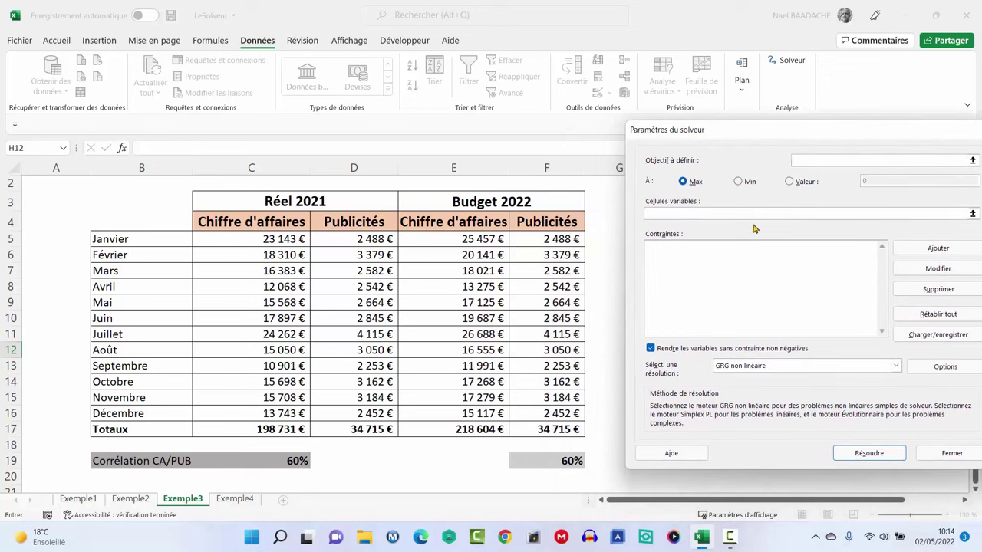
left_click(561, 462)
left_click(790, 182)
type(",75")
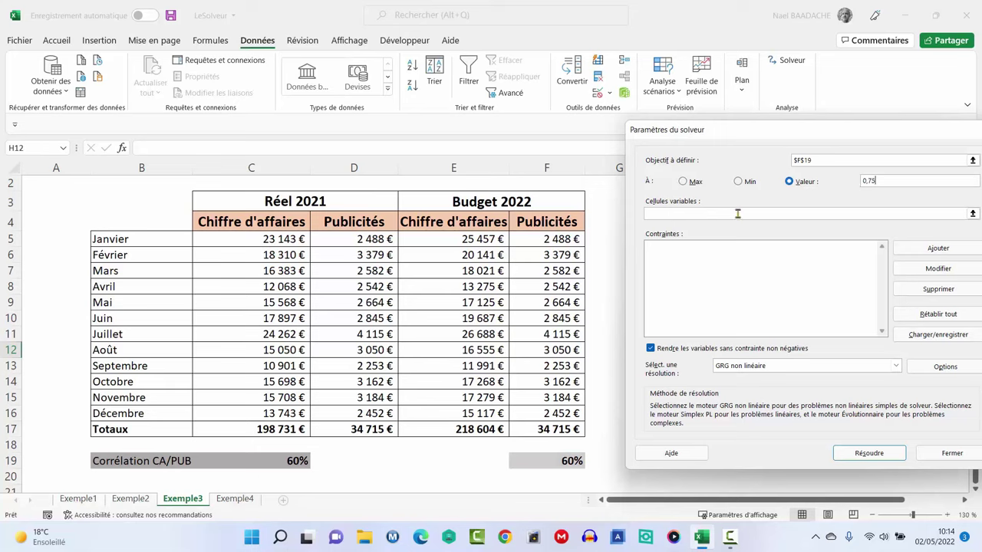
left_click(677, 214)
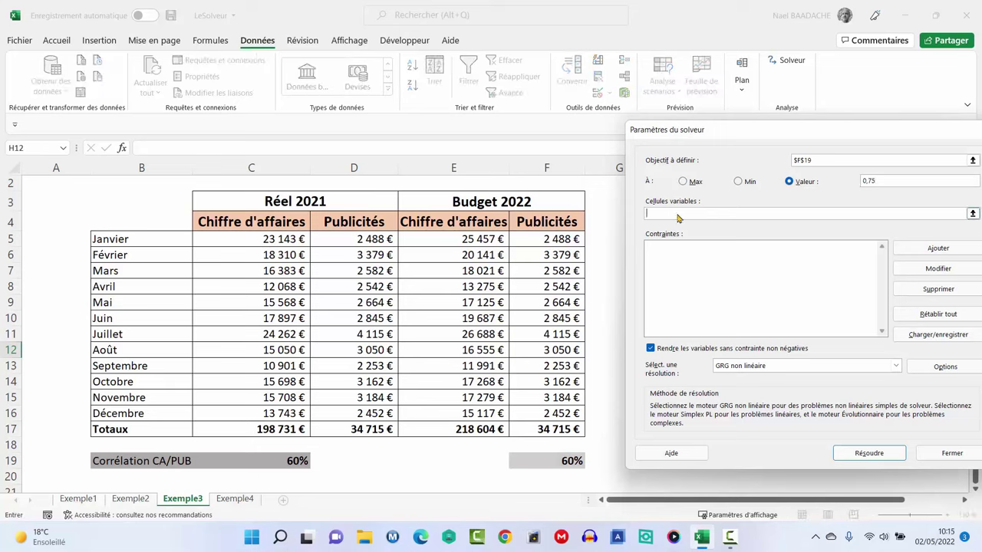
left_click_drag(549, 240, 546, 413)
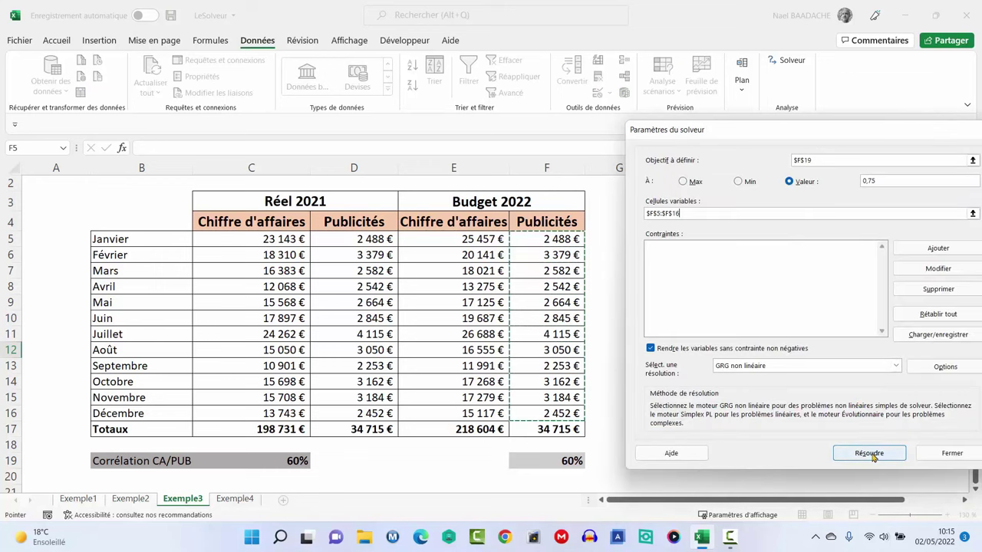
left_click(869, 454)
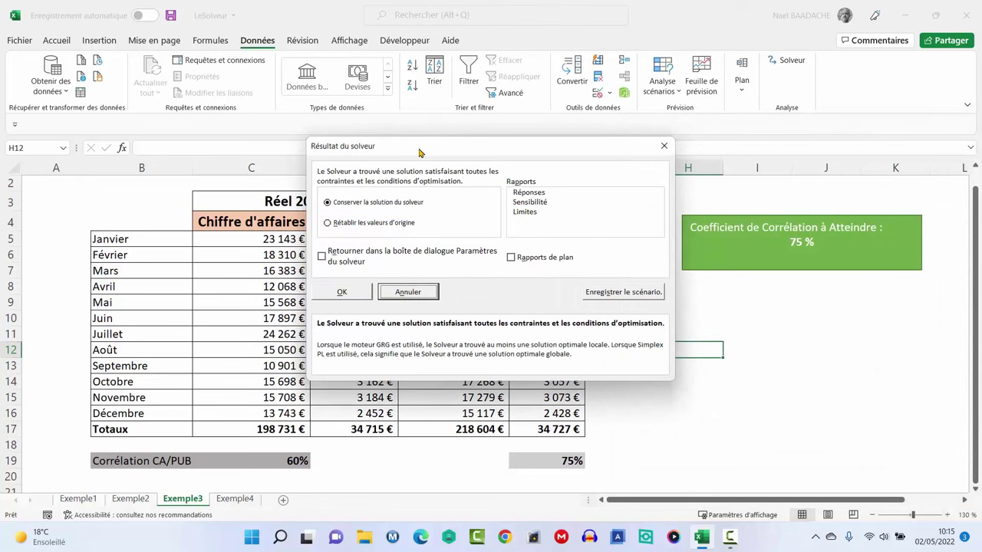
Step: Keep Solver's solution and compare the 2022 advertising total in F17 with 2021's in D17
left_click_drag(420, 151, 262, 94)
left_click(183, 234)
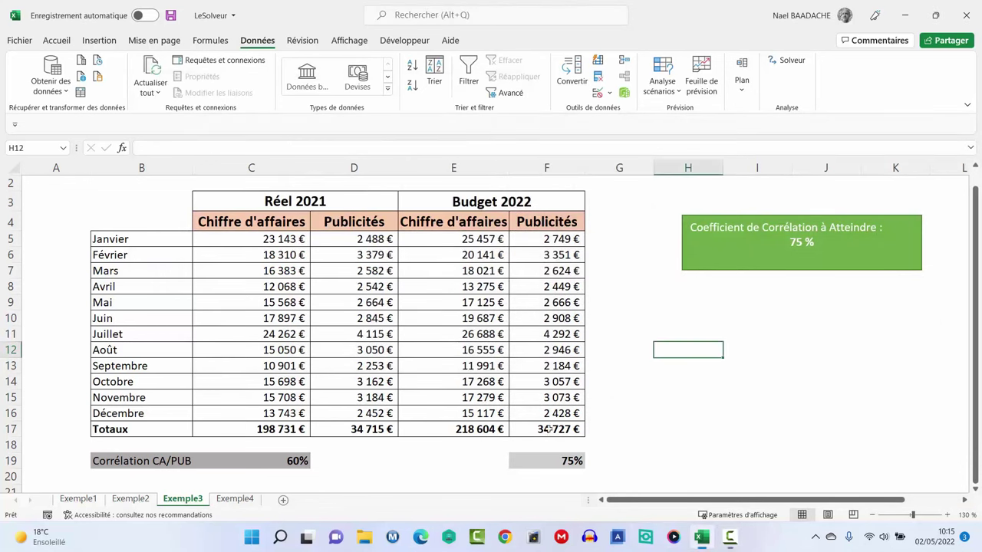
left_click(549, 429)
left_click(368, 429)
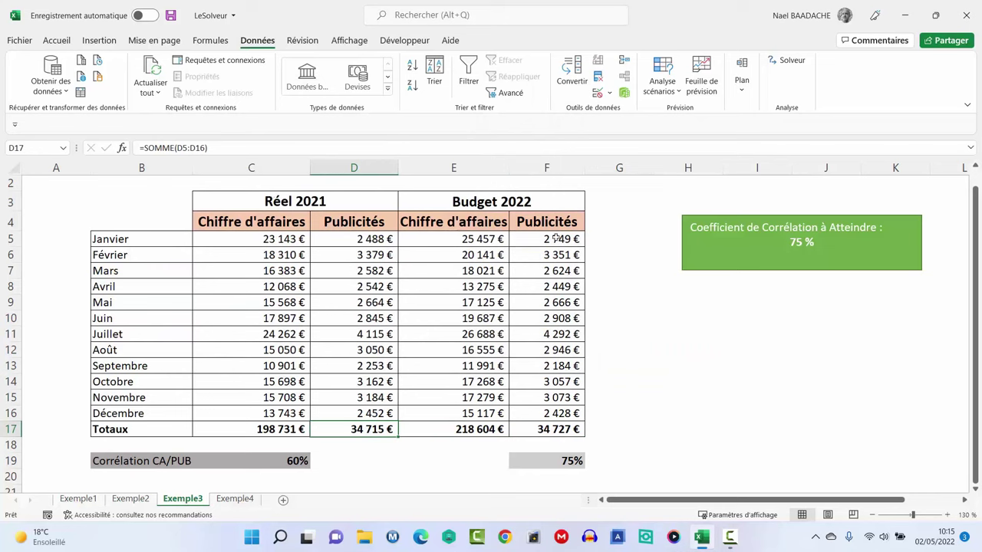
Step: Review the new advertising amounts in F5:F16, the revenue in column E and the F19 correlation formula
left_click_drag(556, 238, 554, 416)
left_click_drag(556, 239, 549, 412)
left_click_drag(468, 238, 479, 412)
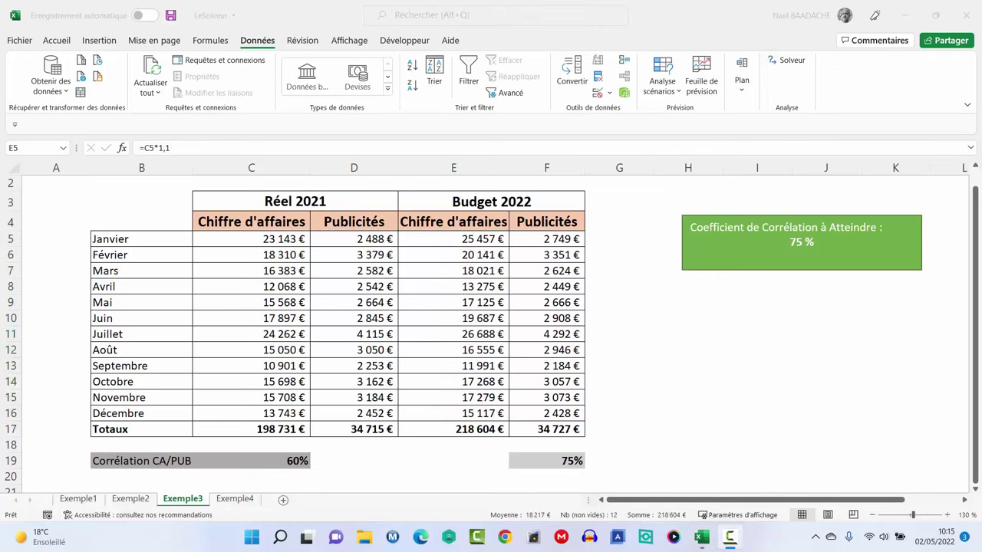
left_click(564, 460)
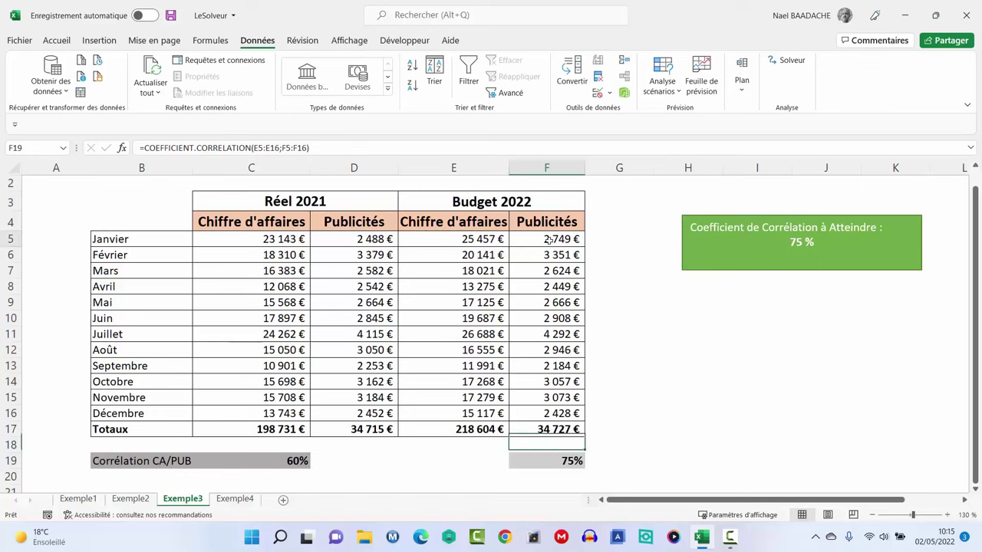
left_click_drag(549, 240, 552, 414)
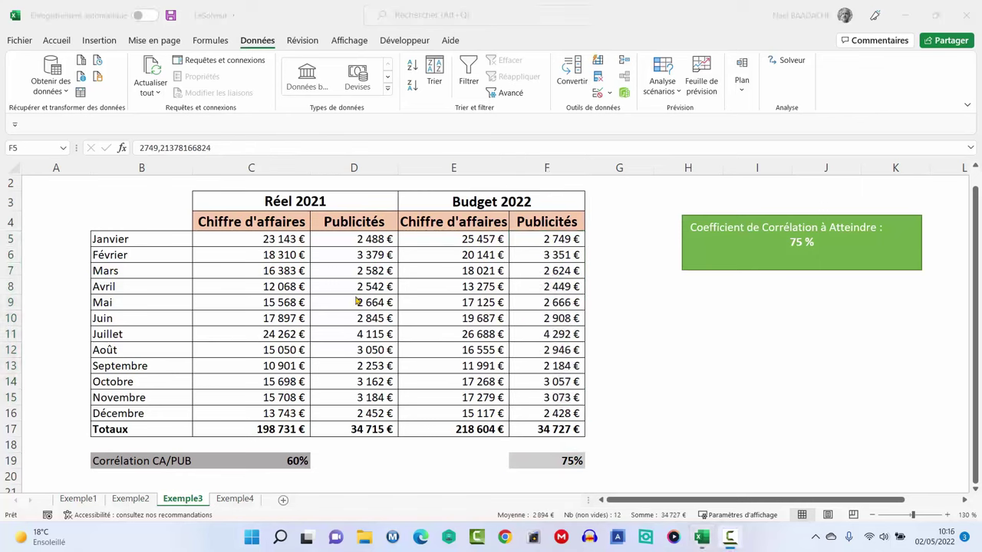
left_click(565, 240)
left_click_drag(564, 271, 550, 413)
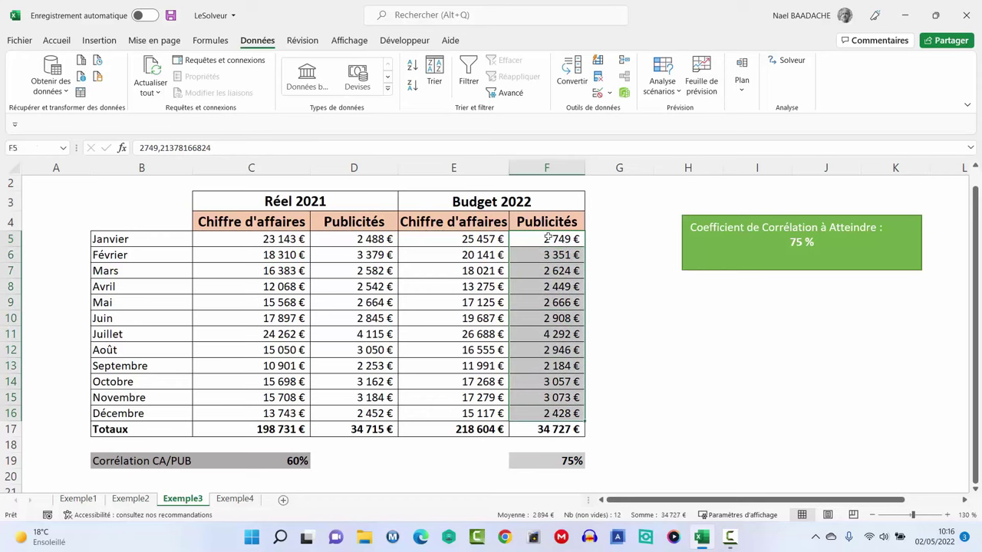
left_click(538, 301)
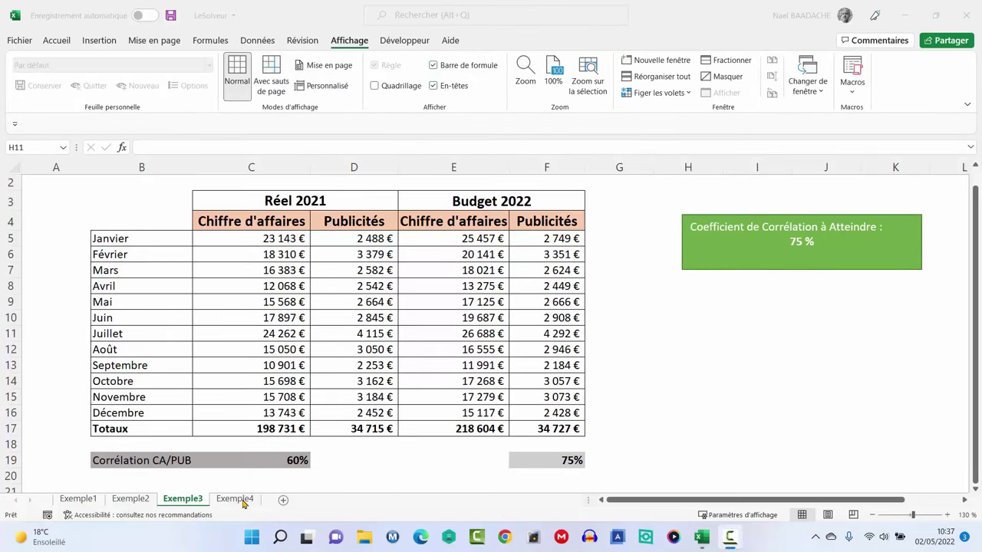
Step: Switch to Exemple4 and review its cost-minimisation title, products and subcontractor names
left_click(242, 500)
left_click(236, 500)
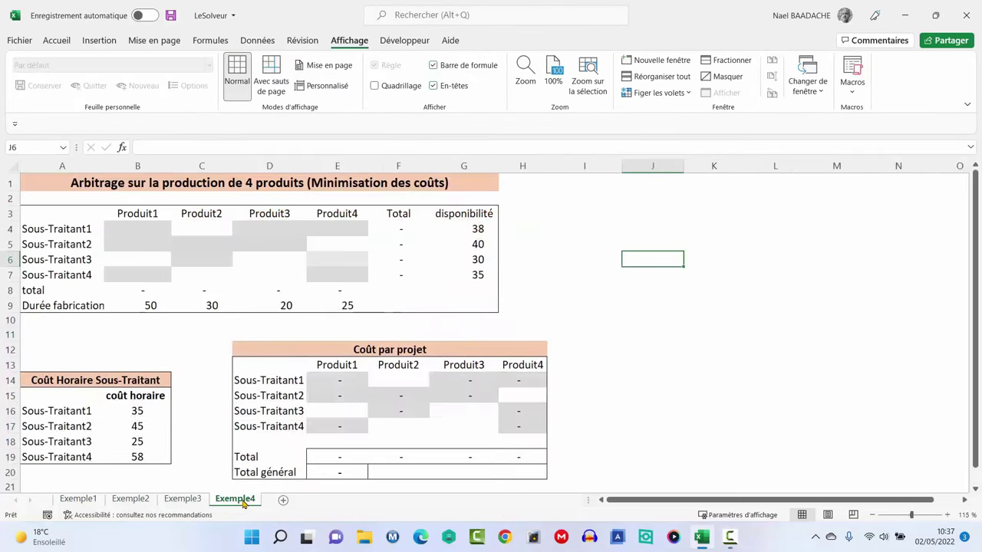
left_click(115, 184)
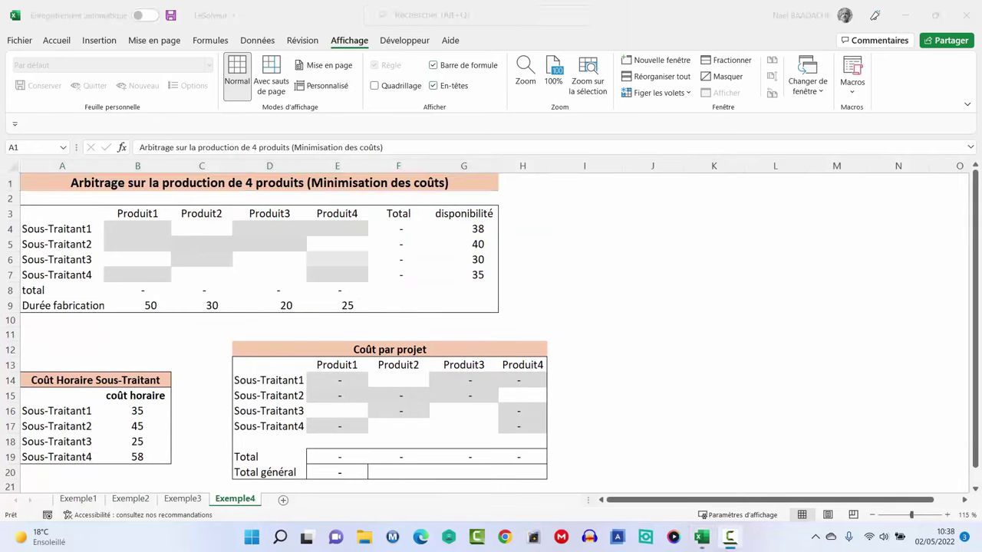
left_click(135, 218)
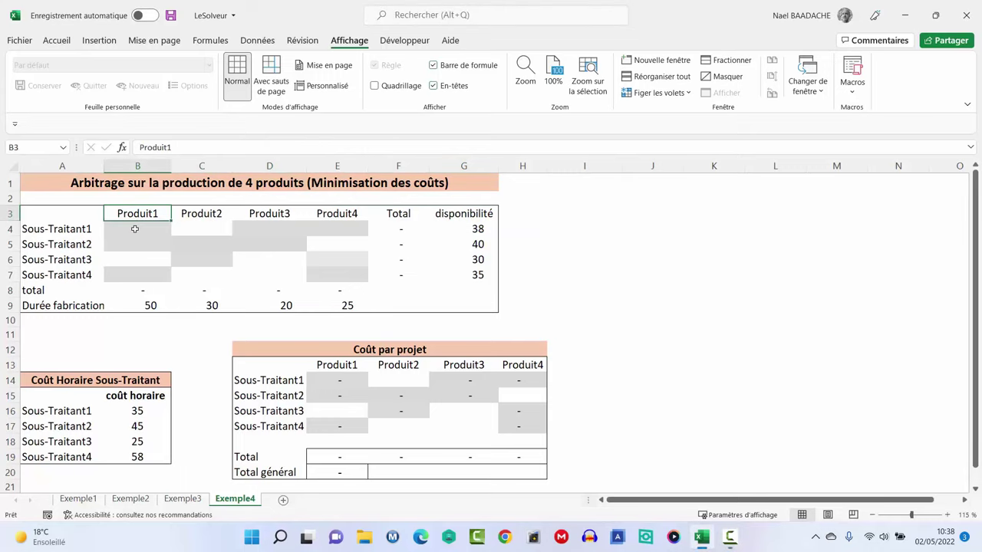
left_click(135, 229)
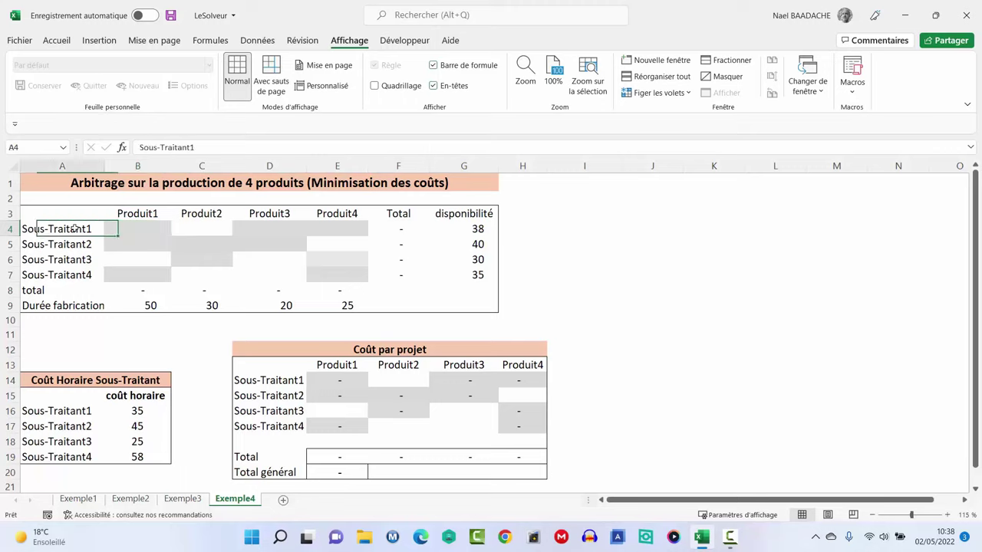
left_click_drag(79, 230, 77, 275)
left_click(133, 229)
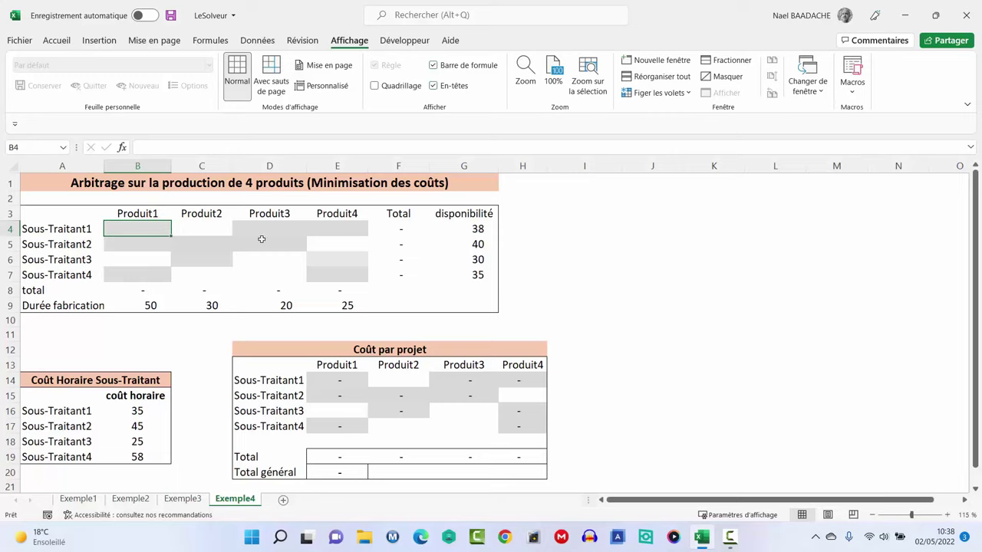
Step: Review Sous-Traitant1's allocation cells and the availabilities 38, 40, 30 and 35
left_click(268, 229)
left_click(126, 230)
left_click(274, 228)
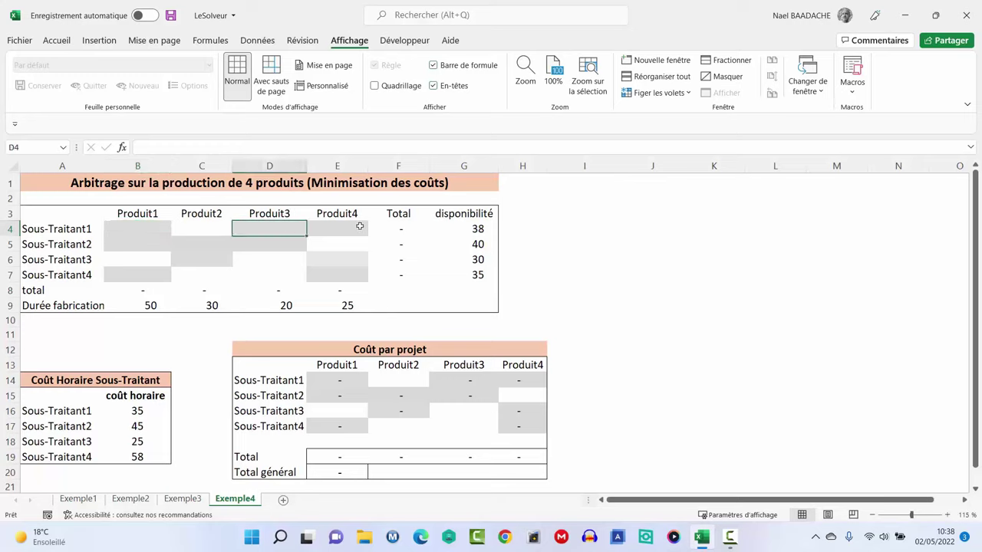
left_click(359, 227)
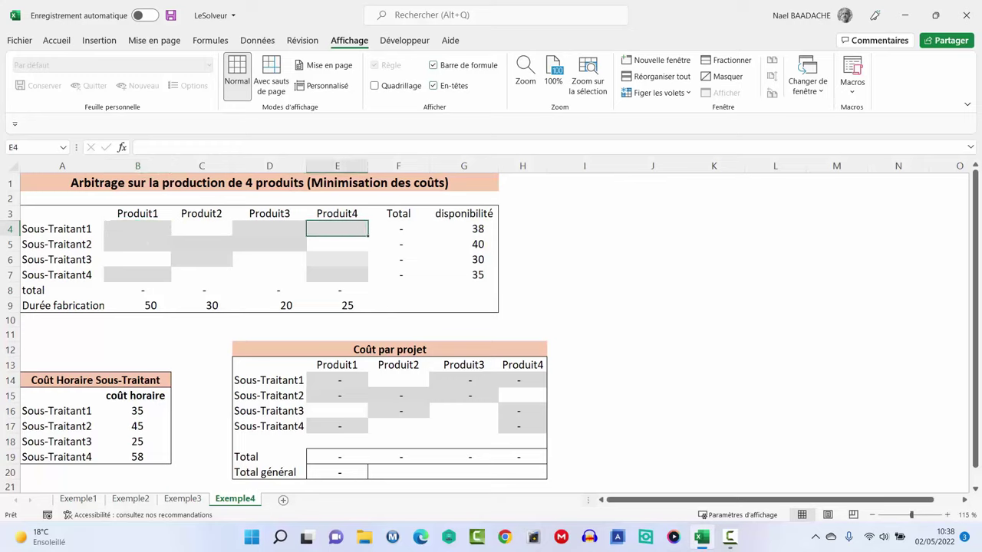
left_click(477, 230)
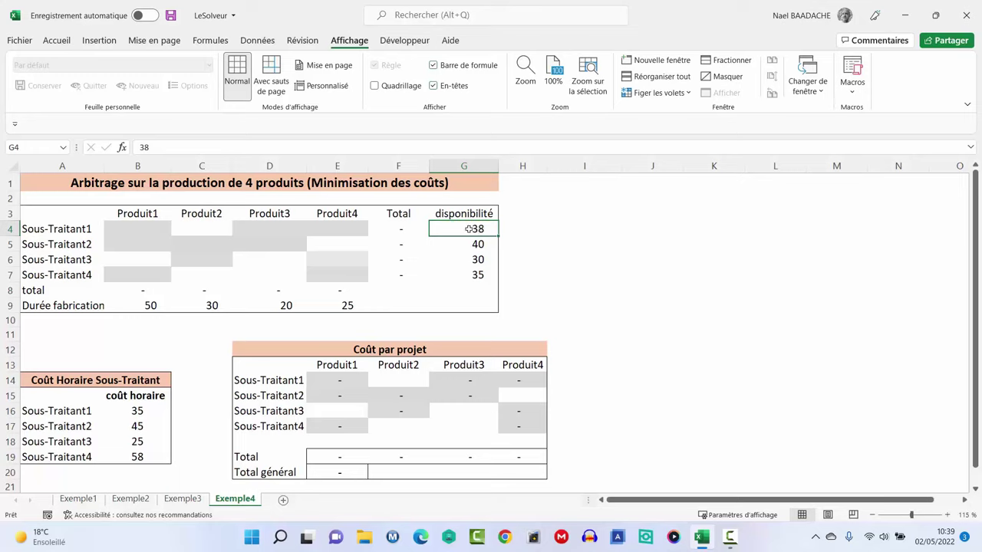
left_click(466, 244)
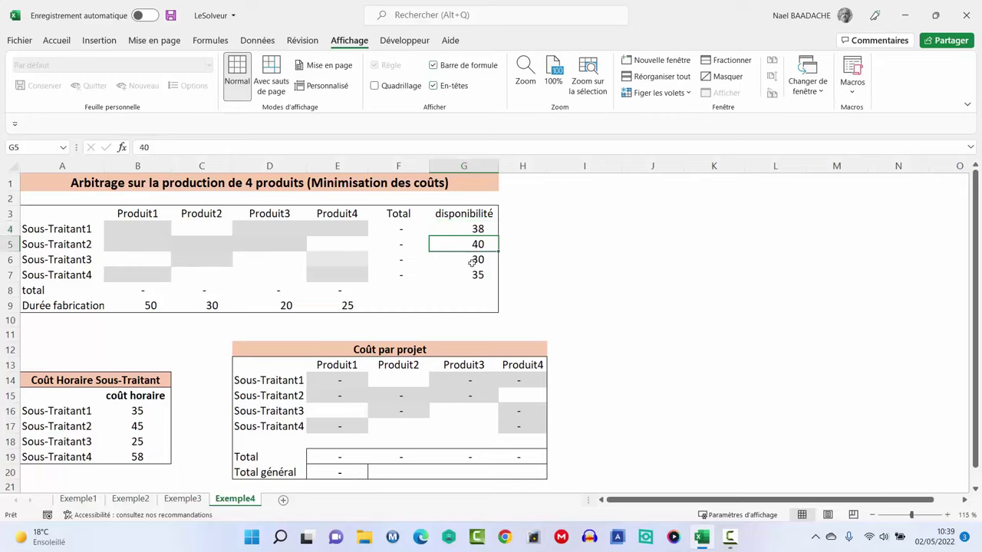
left_click(470, 261)
left_click(470, 275)
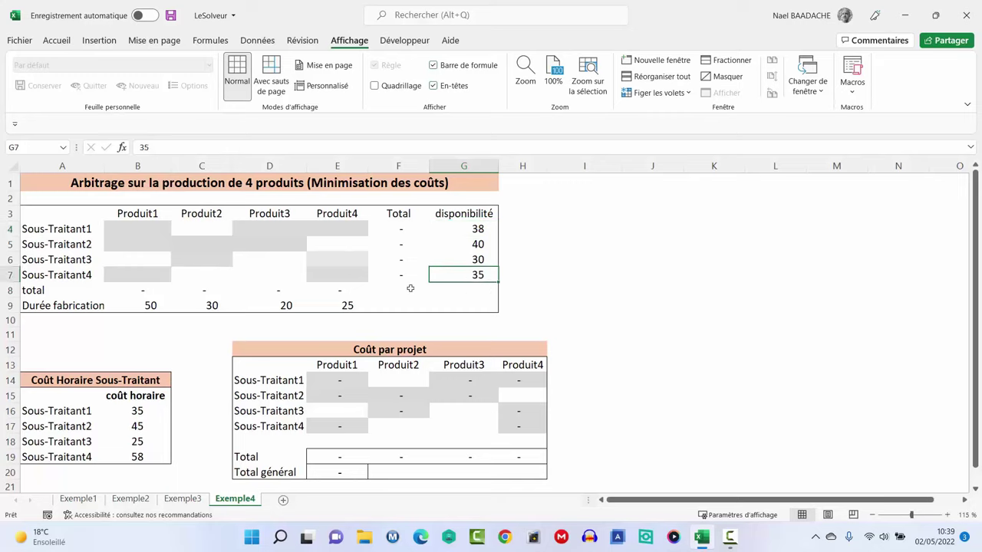
Step: Check the product production times of 50, 30, 20 and 25
left_click(143, 305)
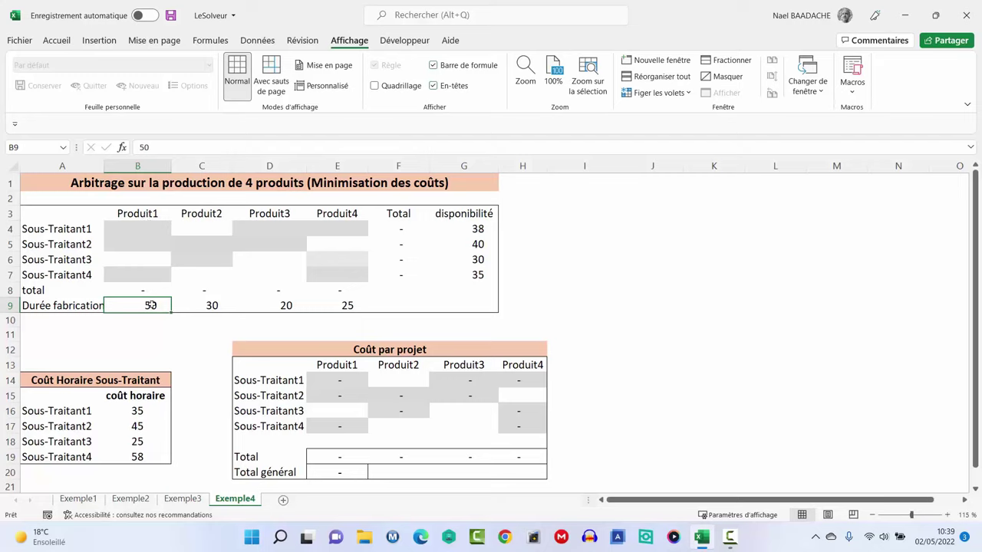
left_click(207, 305)
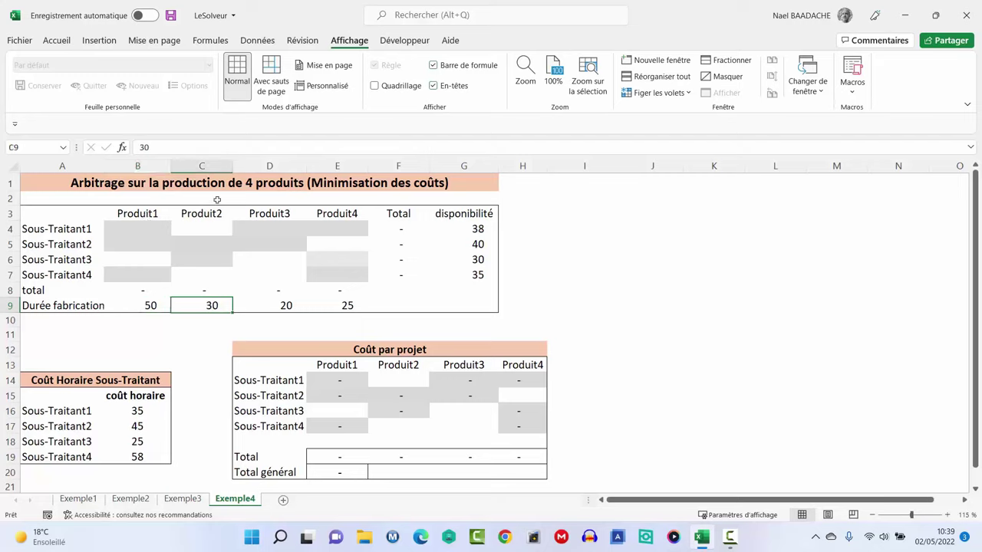
left_click(286, 306)
left_click(344, 305)
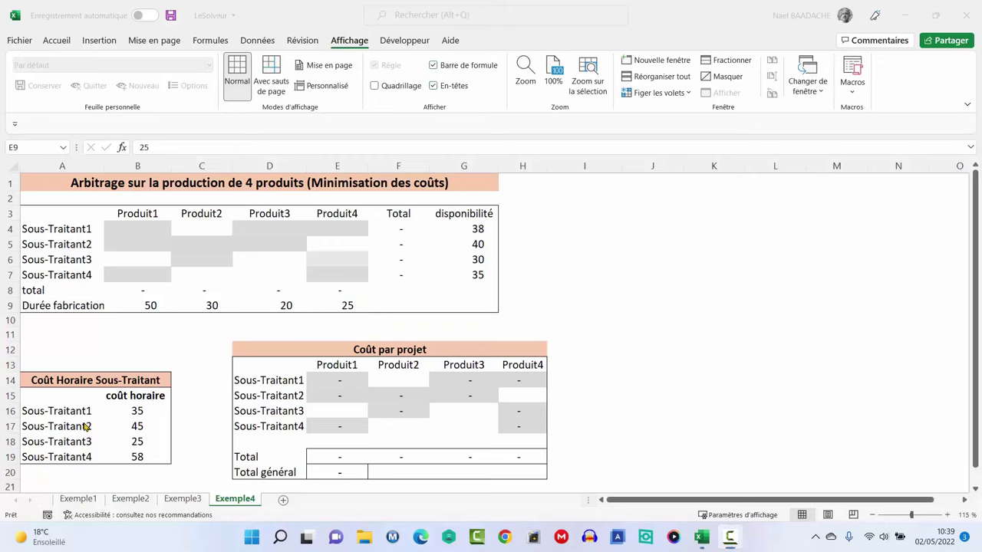
Step: Enter 25 as Sous-Traitant3's hourly cost, alongside the 35, 45 and 58 rates
left_click(58, 412)
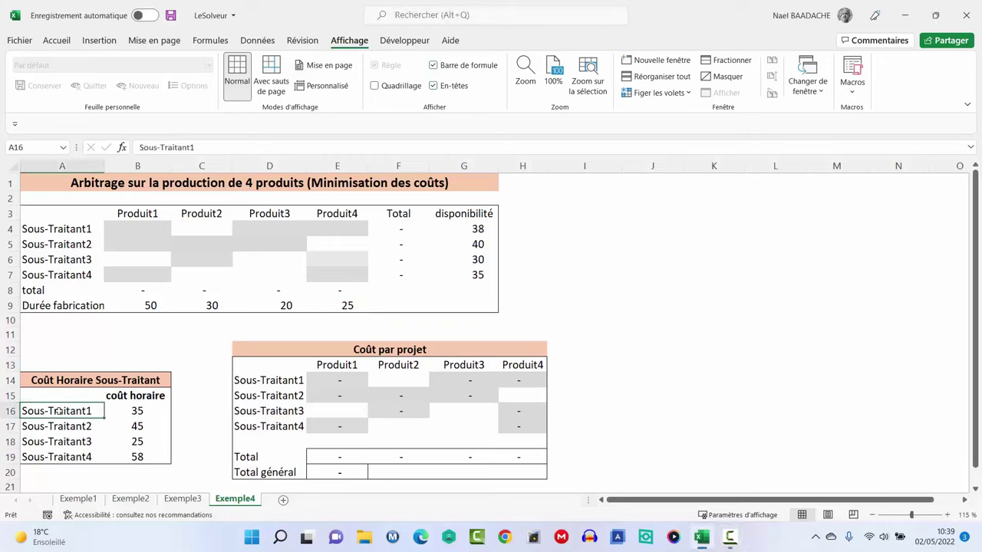
left_click(142, 412)
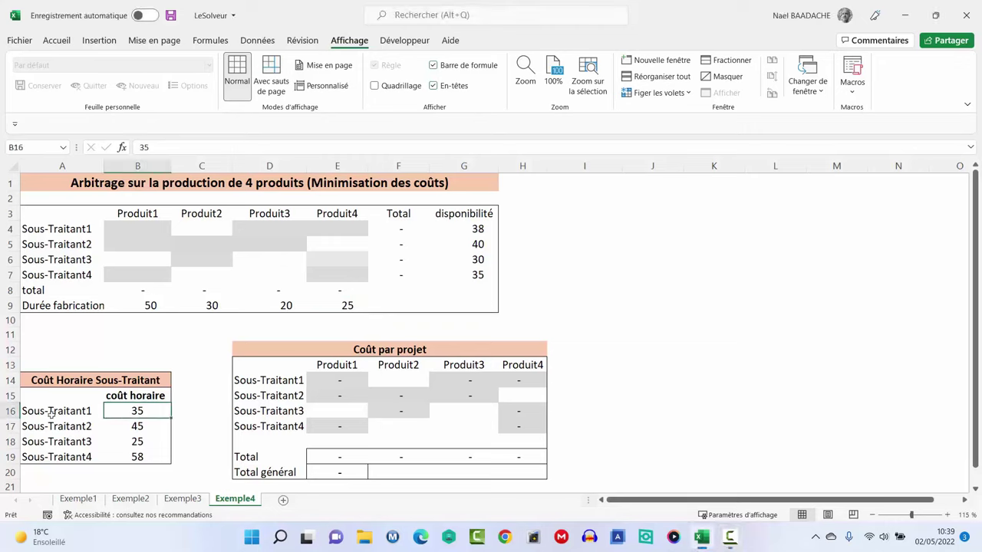
left_click(51, 415)
left_click(132, 428)
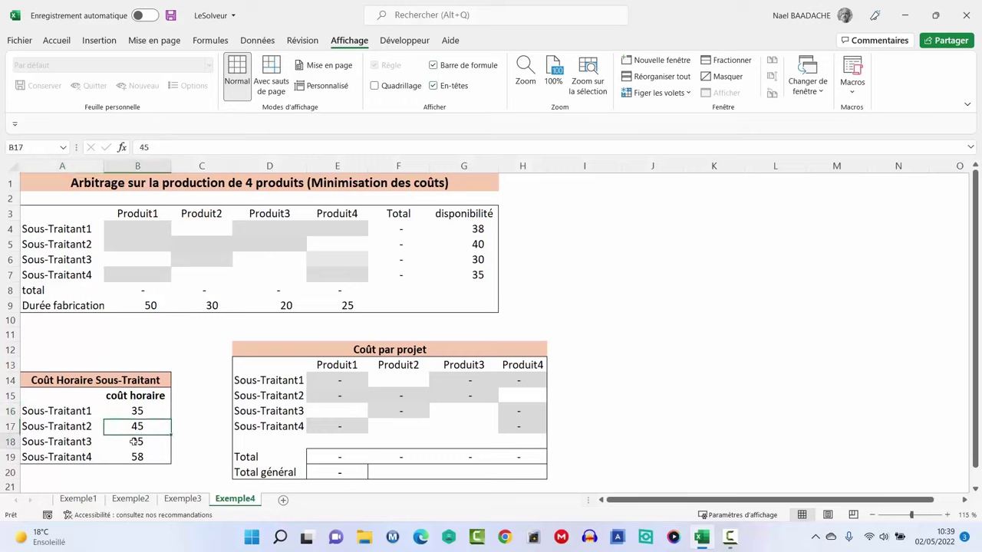
left_click(135, 441)
type("25")
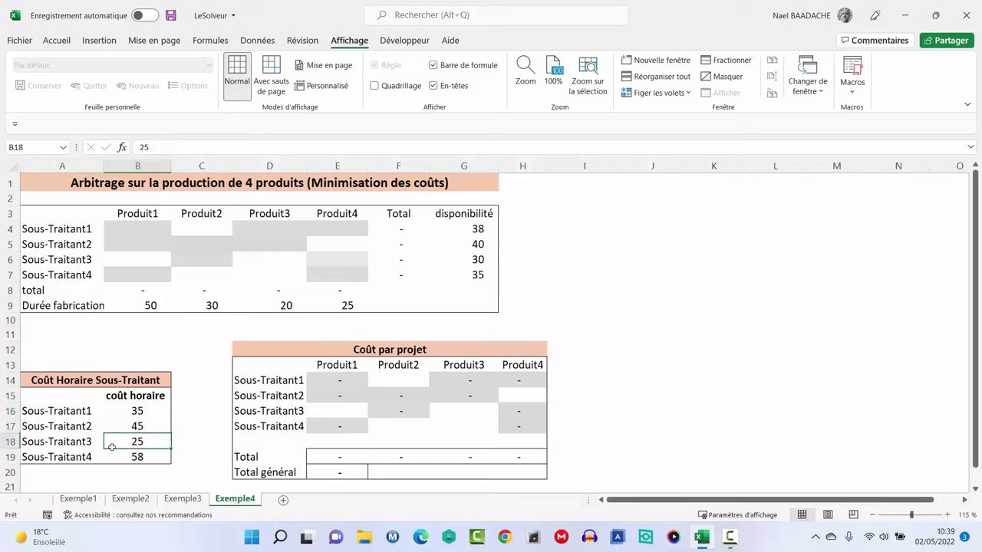
left_click(135, 457)
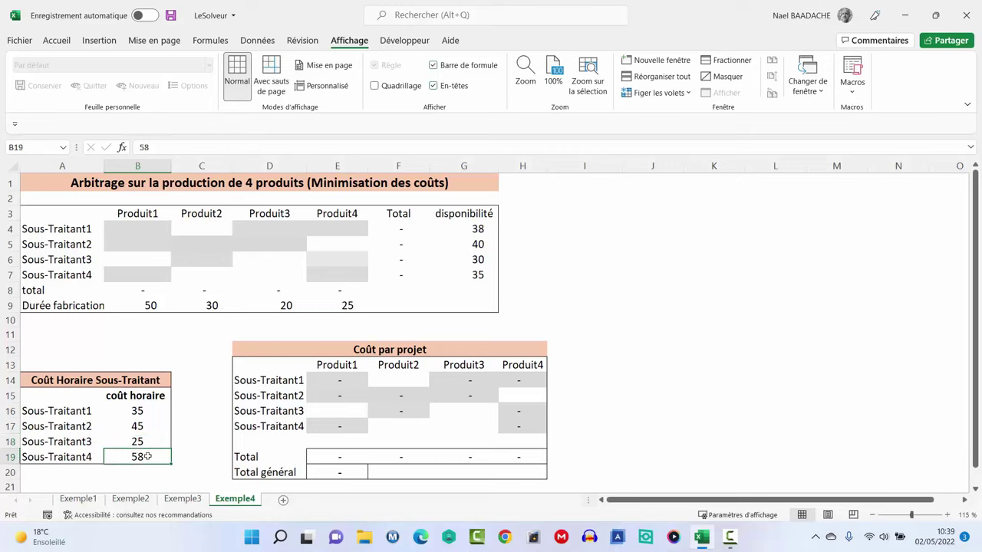
left_click(299, 353)
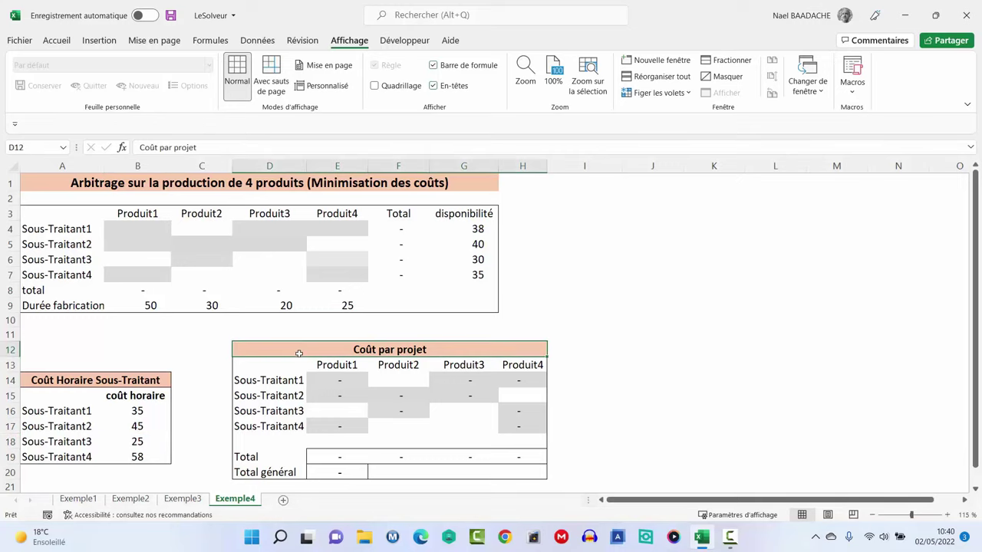
left_click_drag(408, 347, 421, 473)
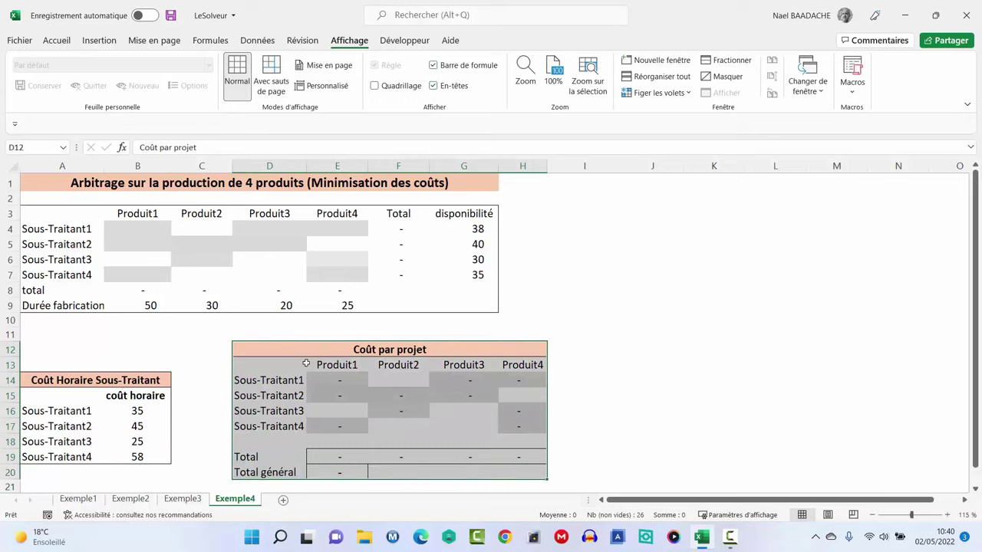
left_click(284, 353)
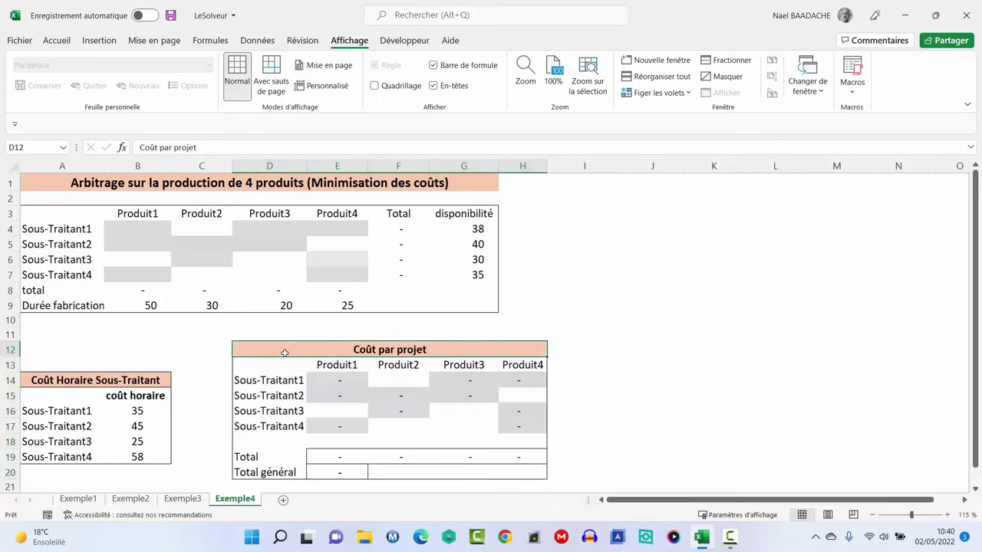
left_click(528, 458)
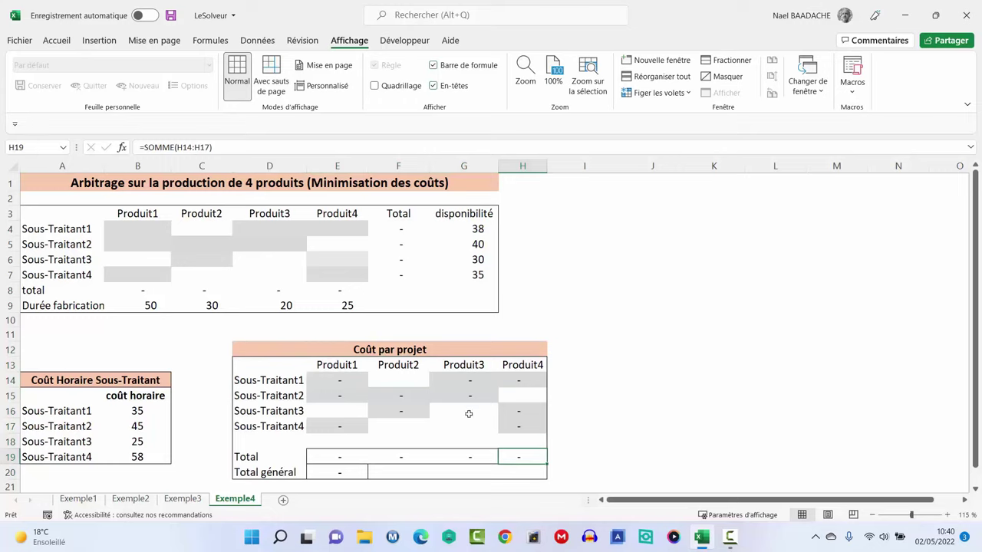
left_click(341, 383)
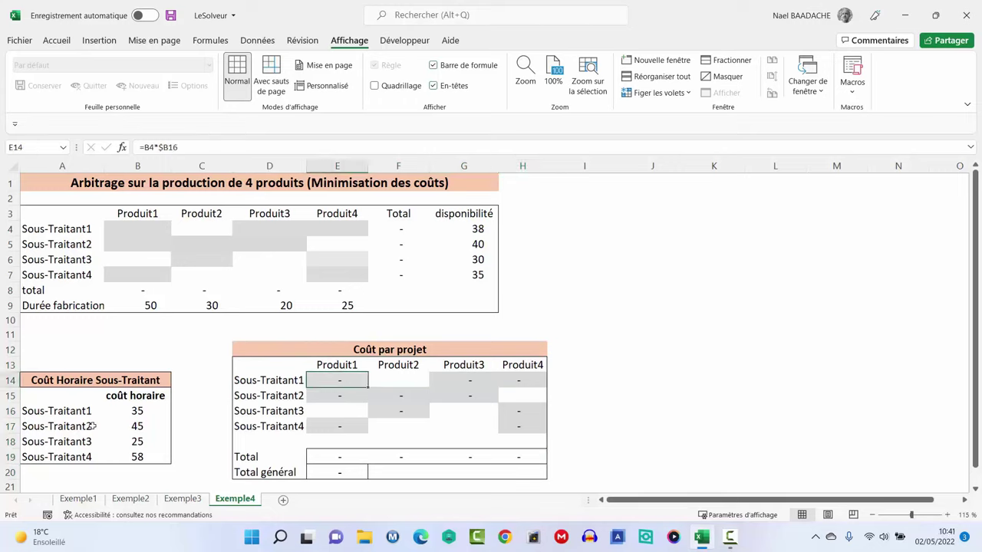
left_click(124, 413)
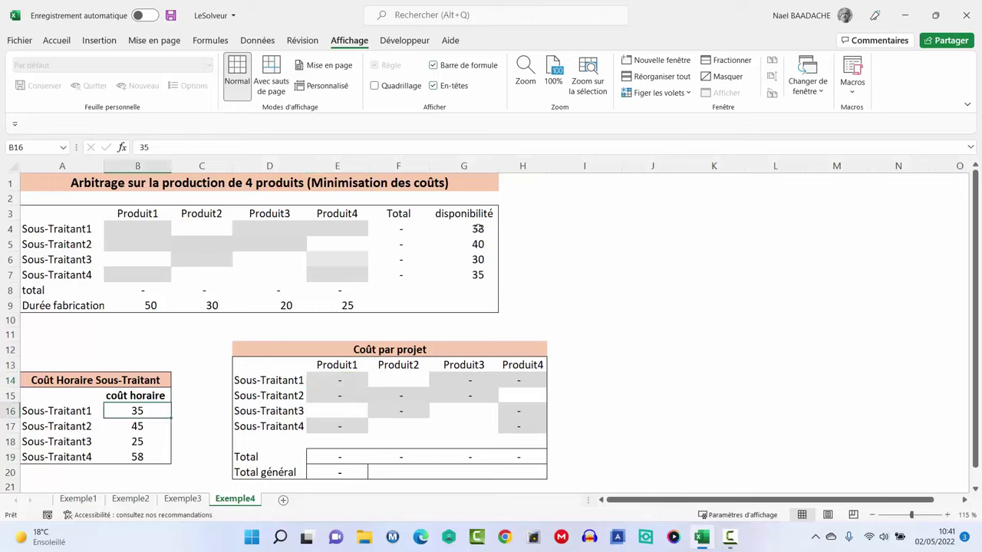
left_click(477, 229)
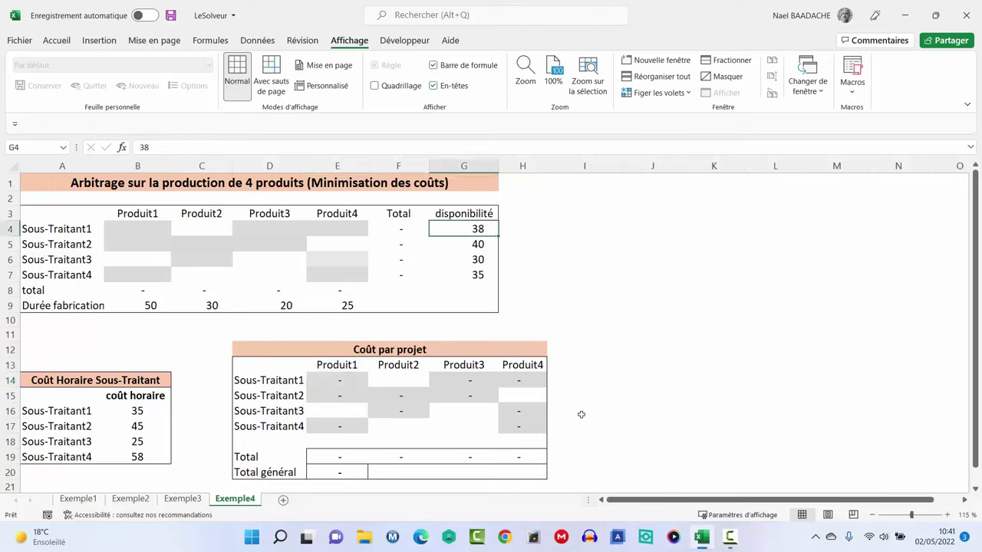
left_click(340, 472)
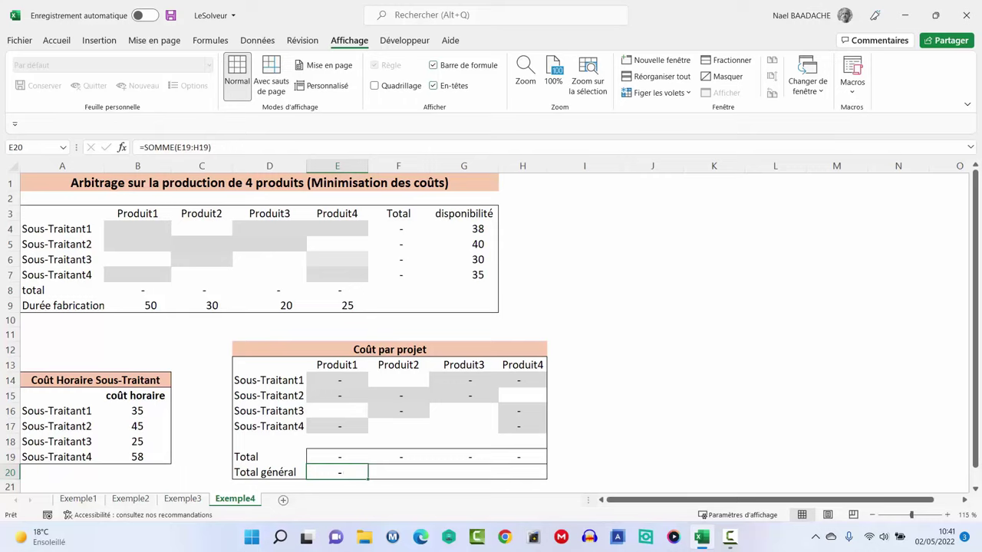
left_click(335, 379)
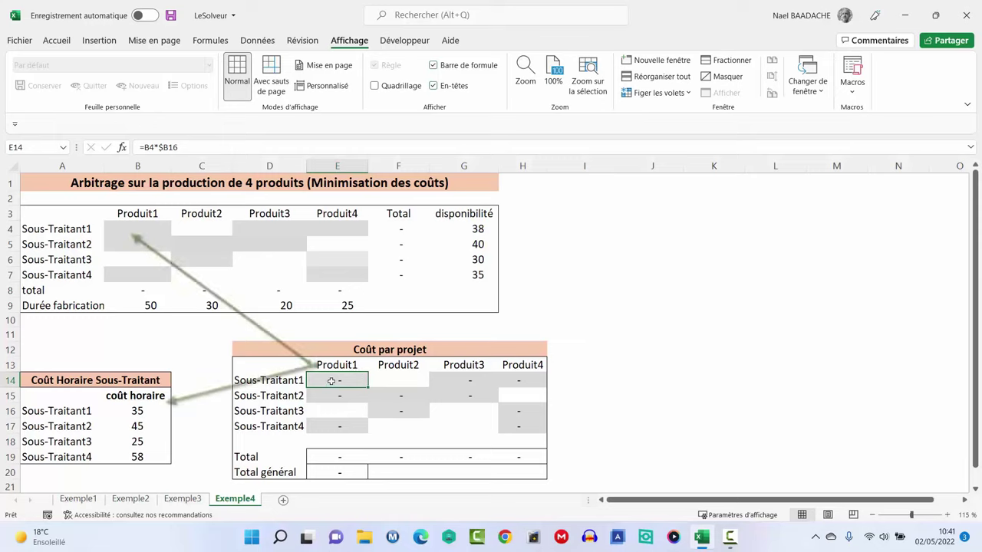
double_click(331, 381)
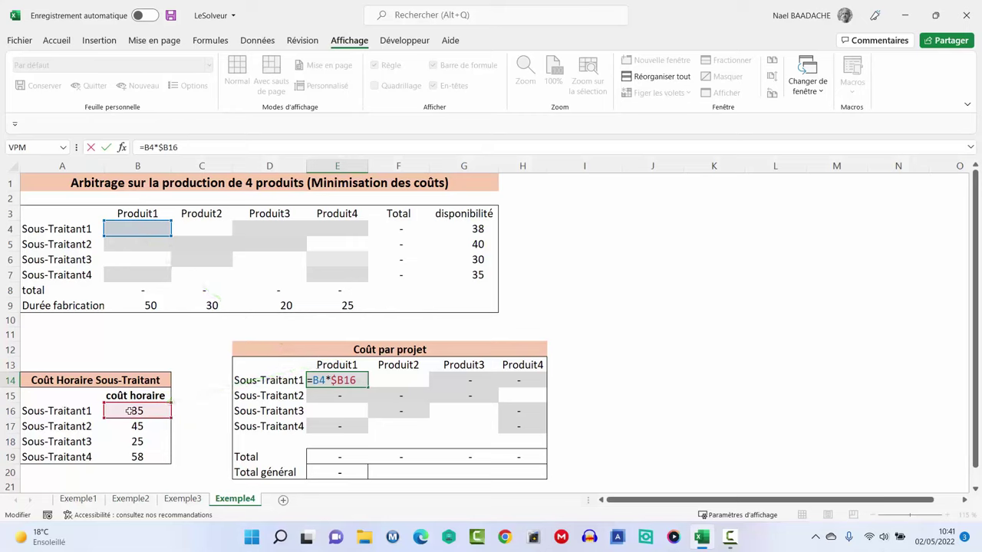
key("ctrl+Return")
left_click(476, 381)
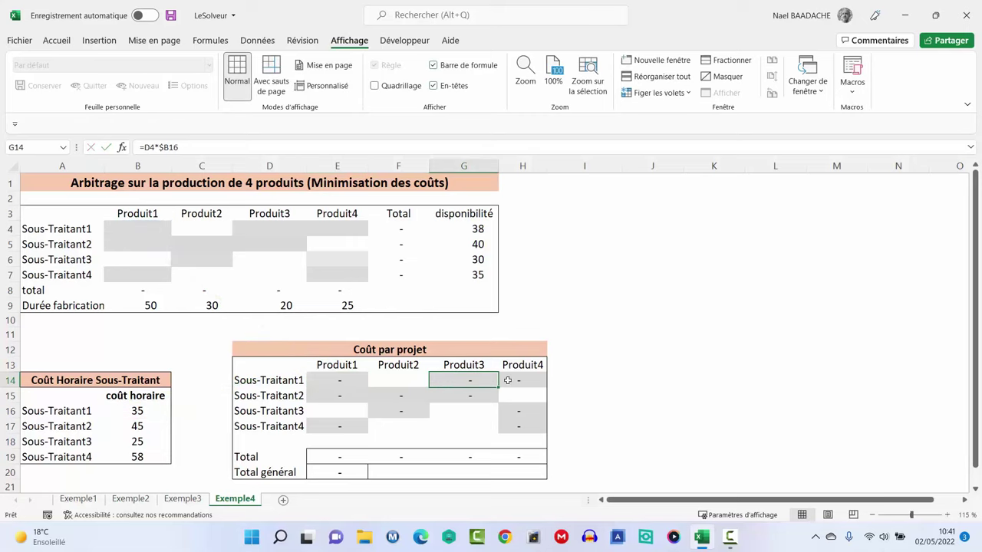
left_click(514, 380)
left_click(342, 391)
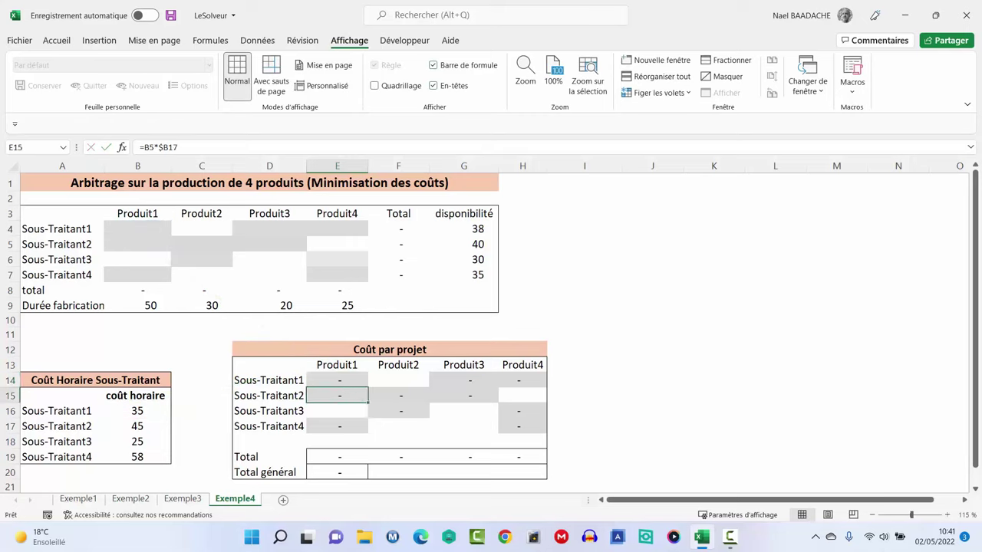
left_click(330, 457)
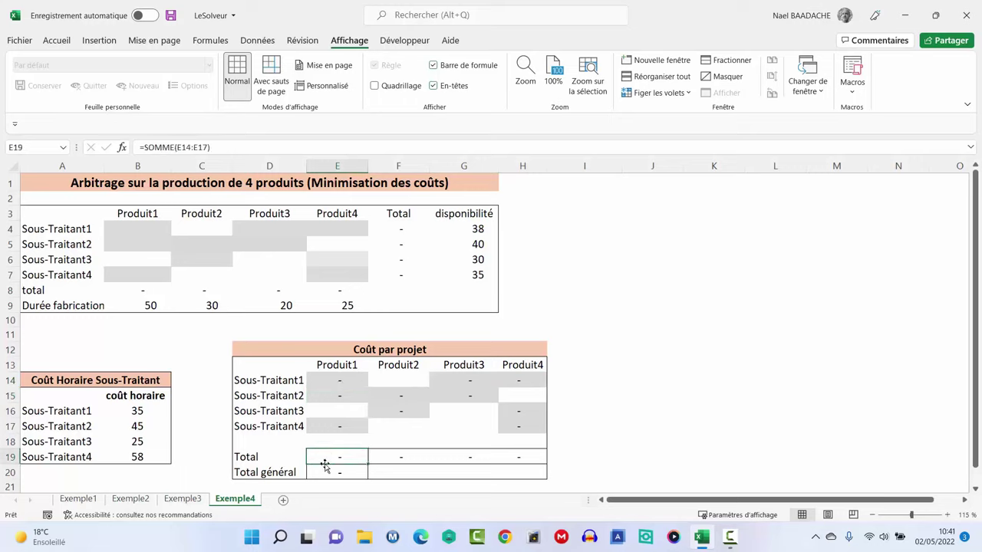
double_click(324, 457)
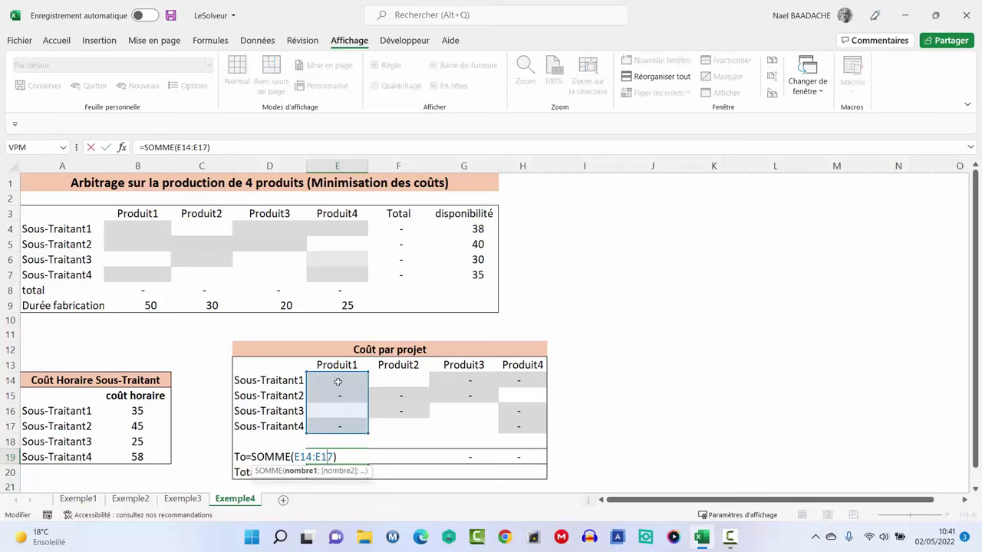
key("Escape")
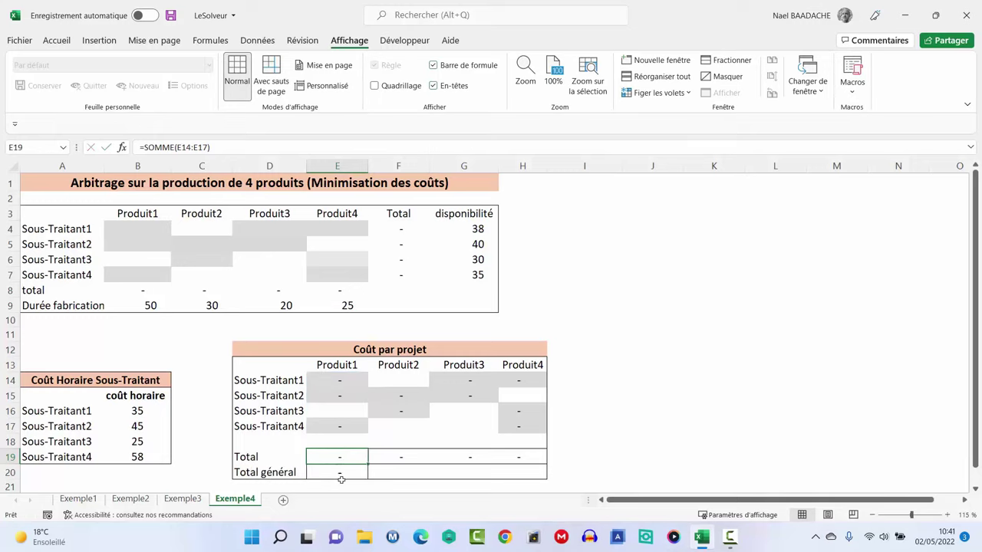
left_click(336, 473)
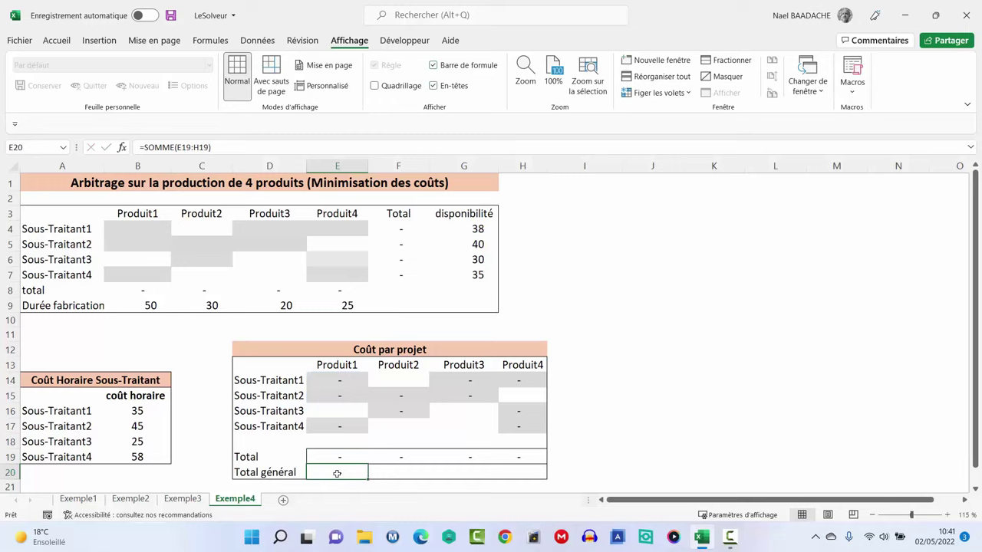
double_click(337, 473)
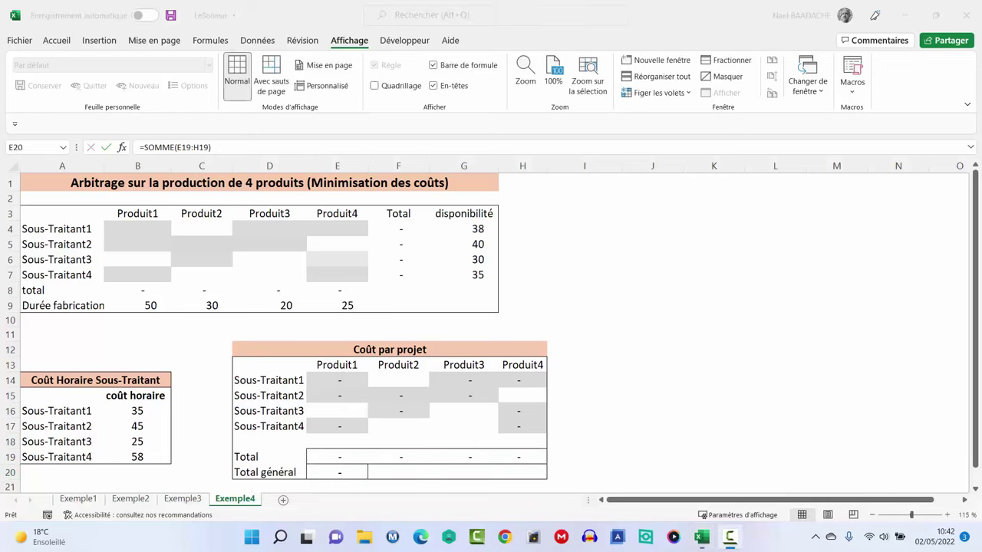
key("ctrl+Return")
left_click(399, 226)
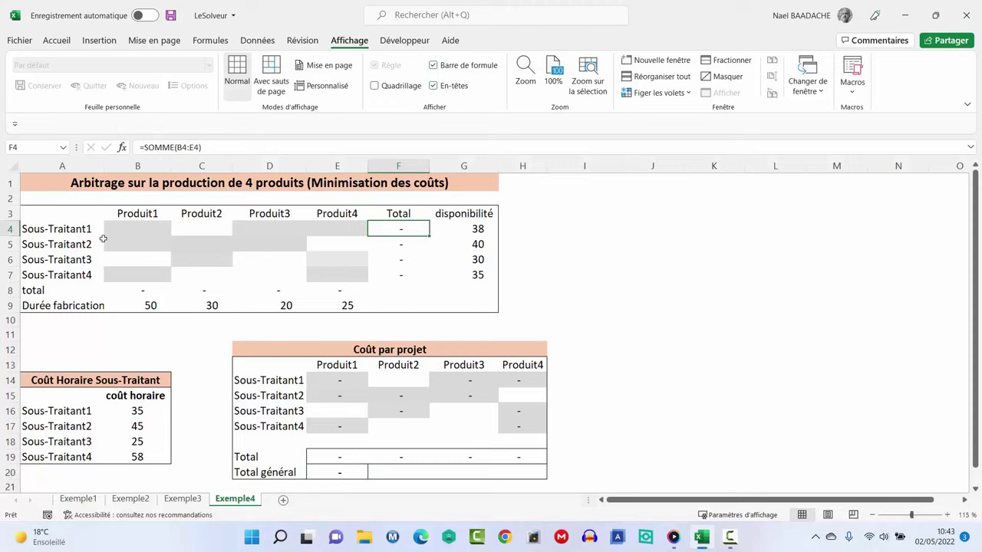
left_click(122, 232)
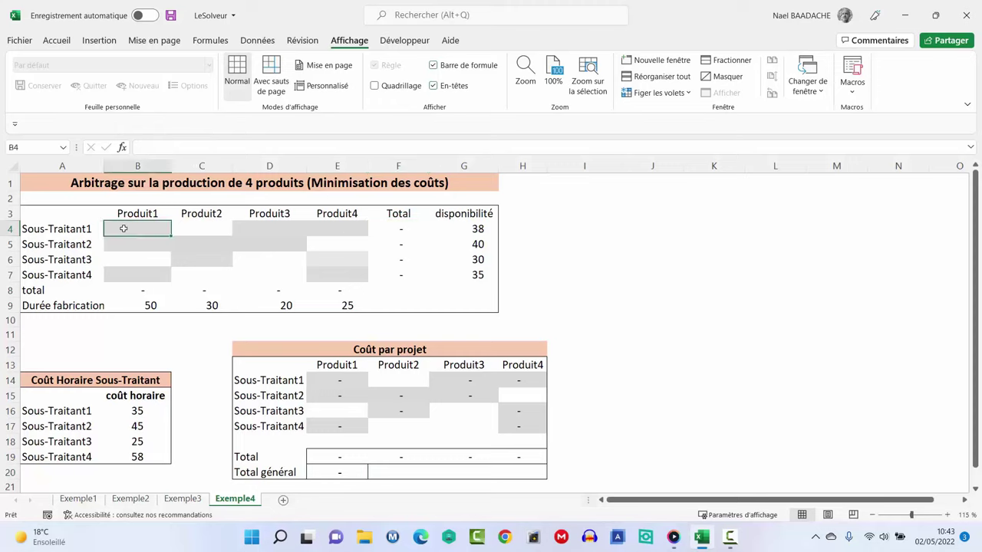
left_click(272, 226)
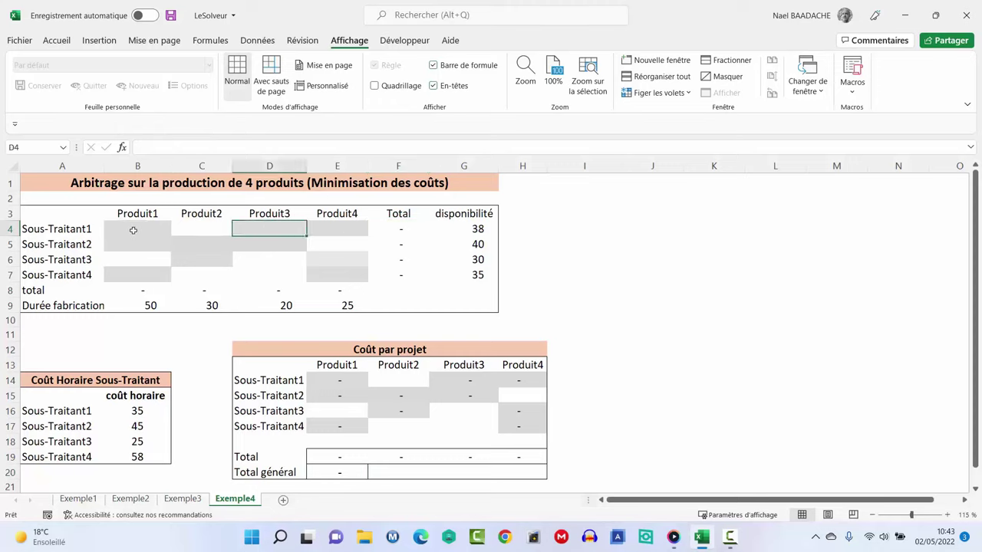
left_click(133, 230)
left_click(261, 229)
left_click(342, 228)
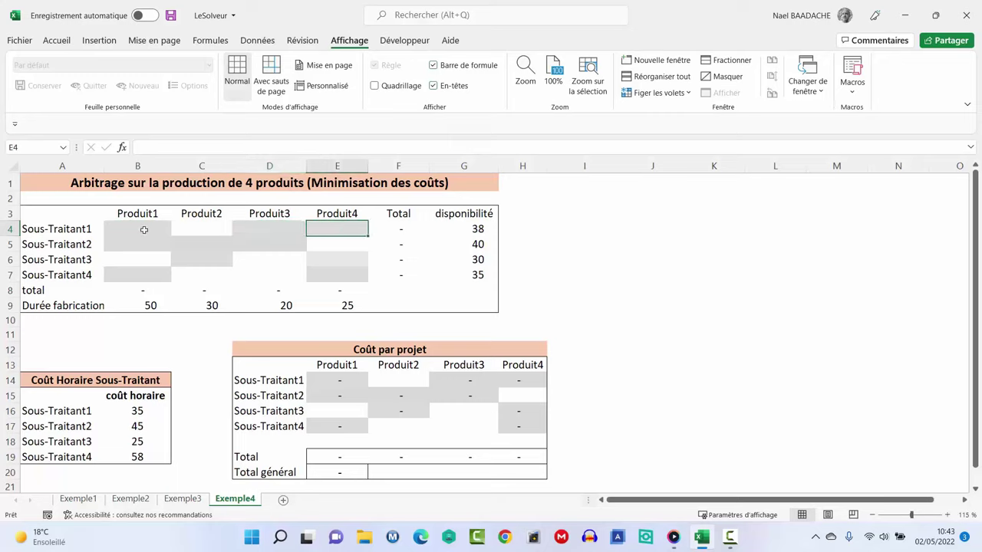
left_click(136, 227)
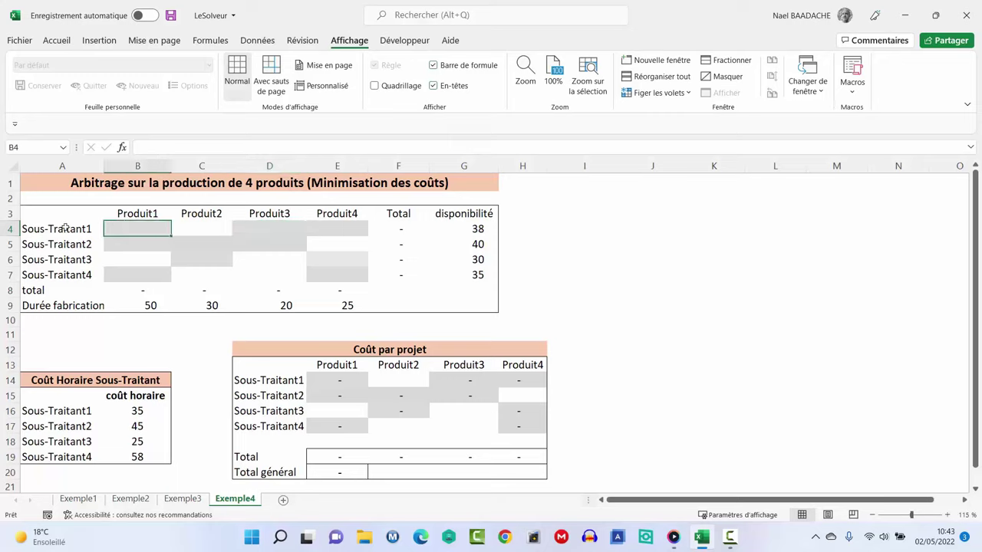
left_click(402, 230)
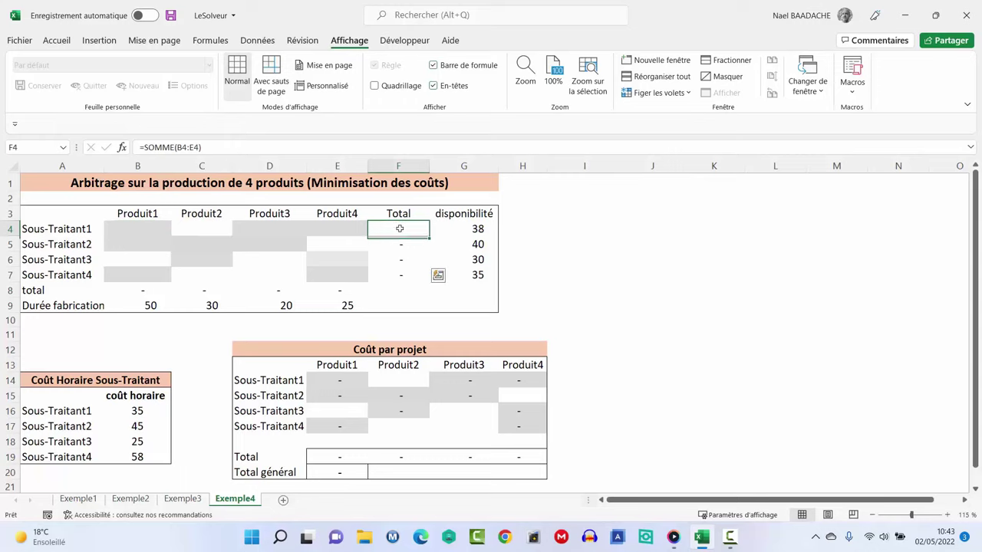
double_click(399, 229)
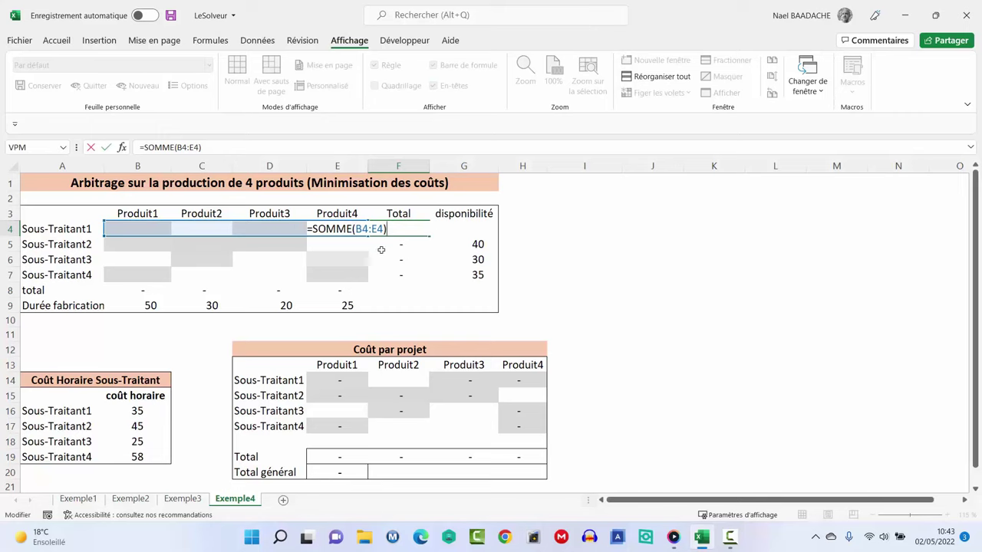
key("ctrl+Return")
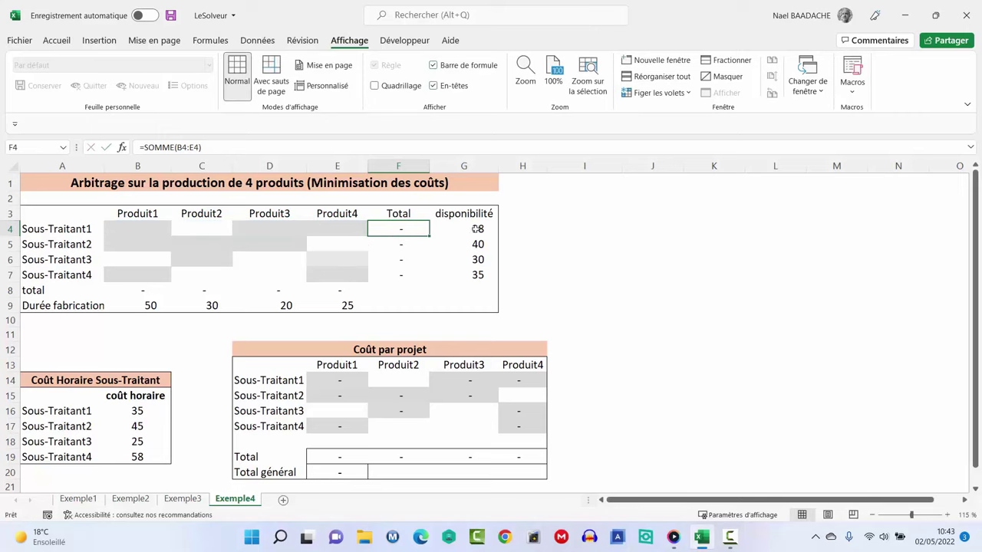
left_click(477, 228)
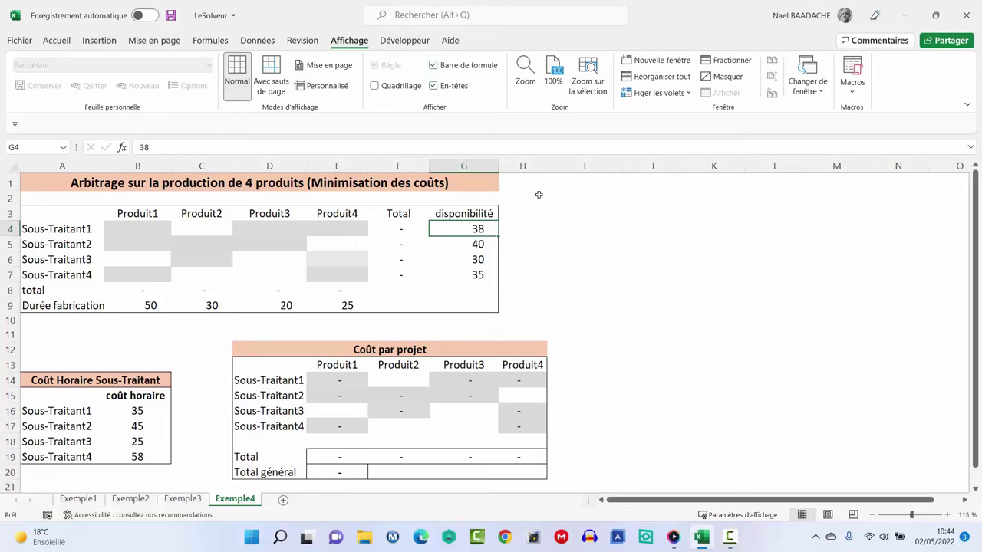
Step: In Solver, set $E$20 as the objective to minimise and add B4 as a variable cell
left_click(58, 42)
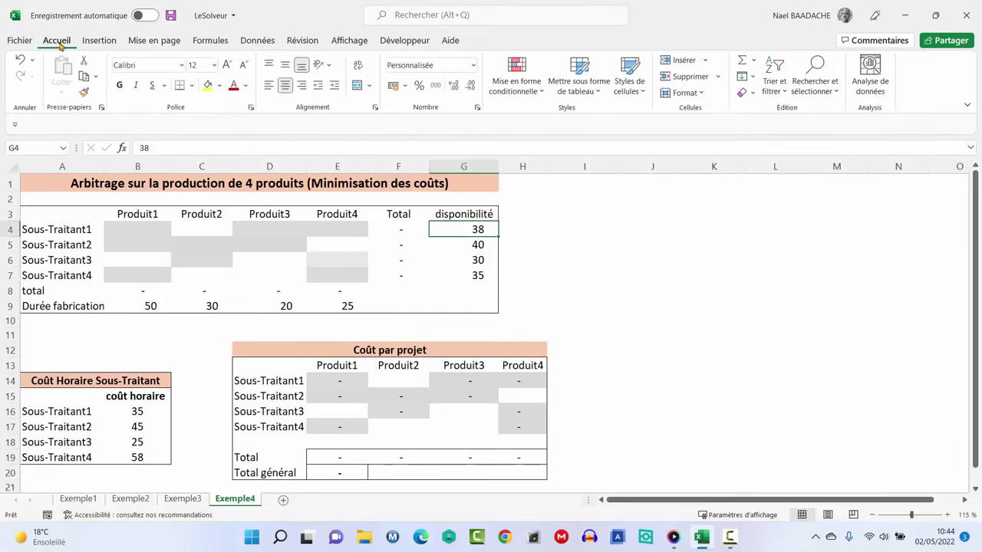
left_click(257, 40)
left_click(791, 62)
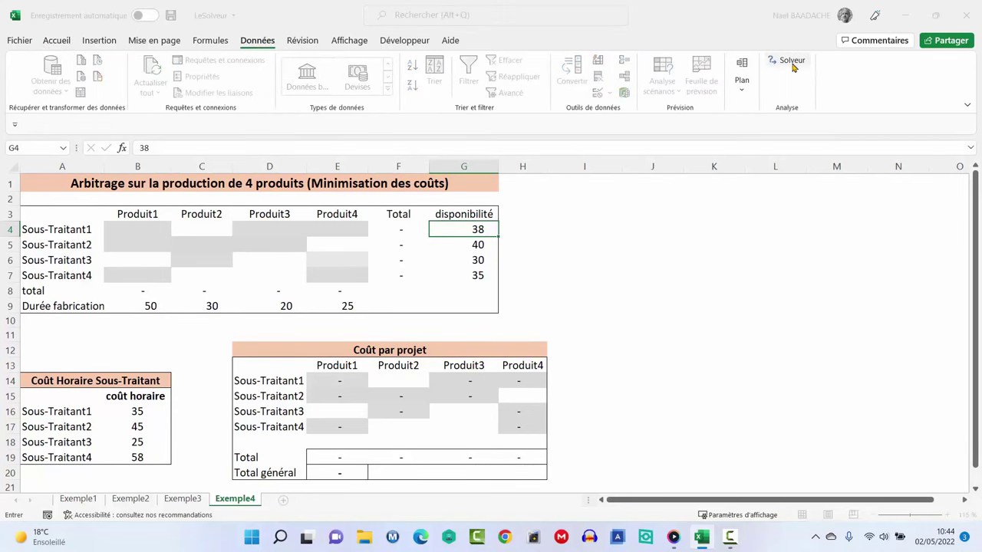
left_click_drag(706, 134, 736, 95)
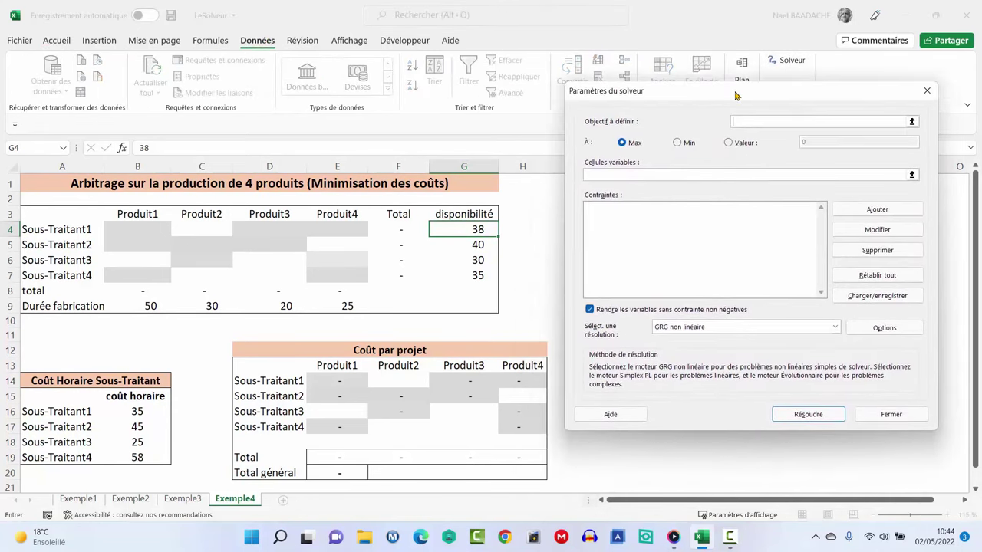
left_click(805, 120)
left_click(335, 474)
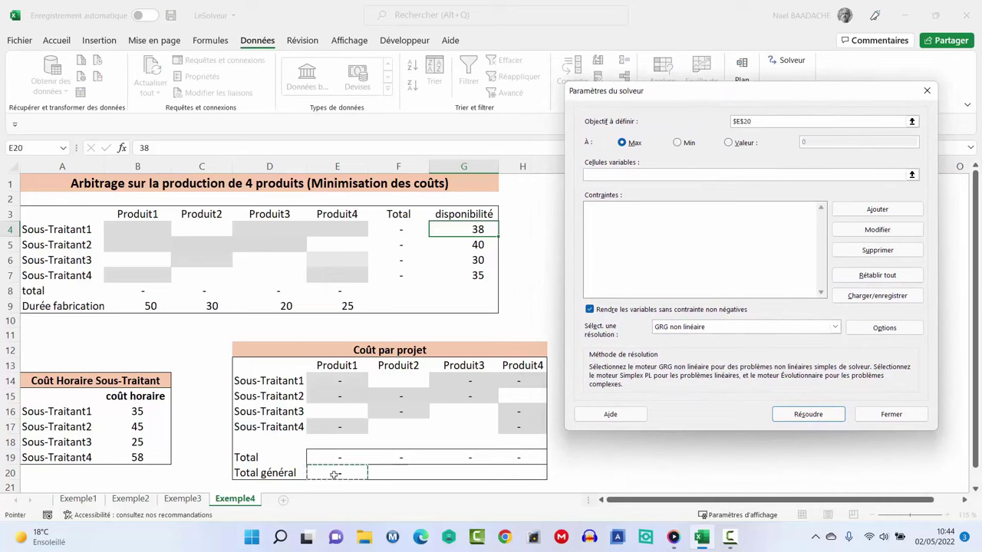
left_click(678, 143)
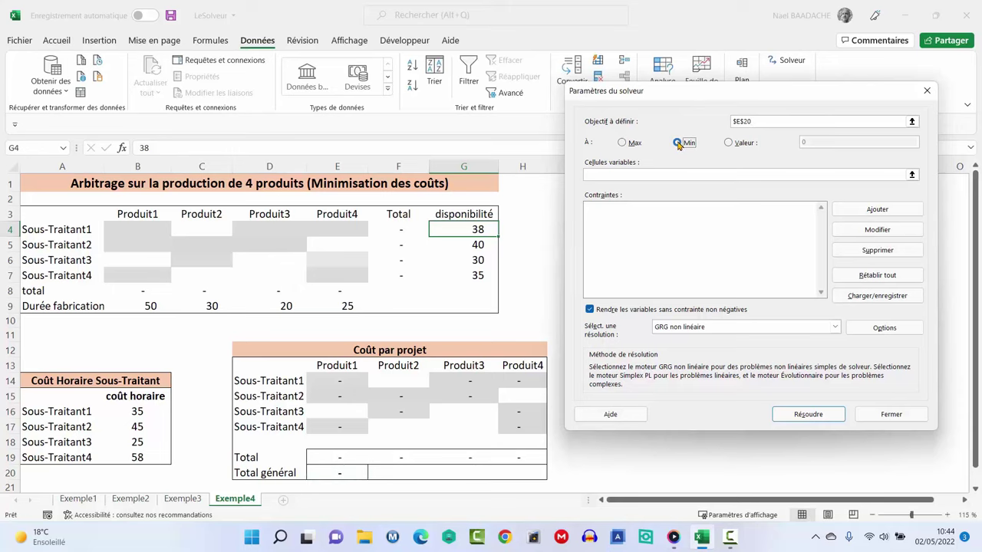
left_click(628, 174)
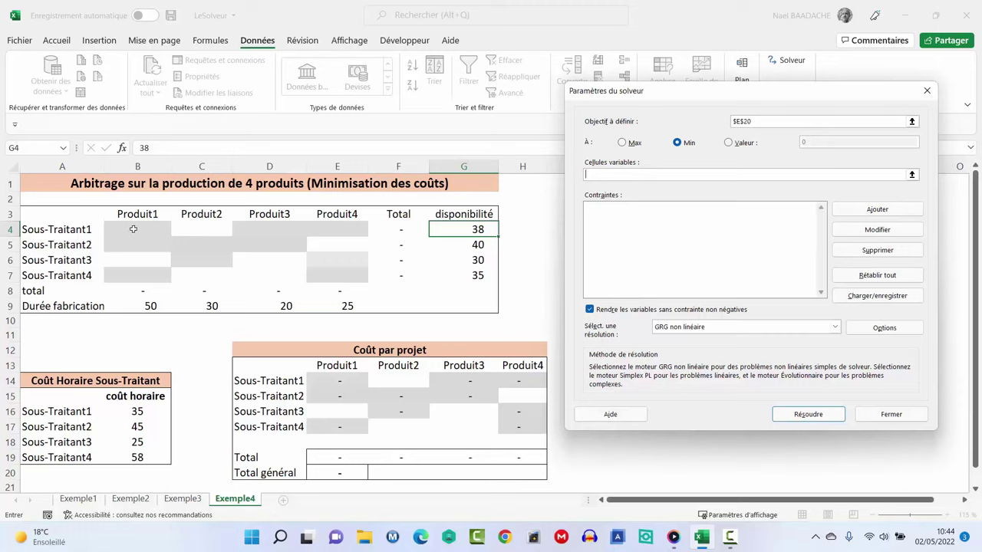
left_click(133, 228)
Step: Add D4:E4, B5:D5, C6, B7 and E6:E7 to the variable cells, then begin a constraint
left_click_drag(265, 228, 328, 228)
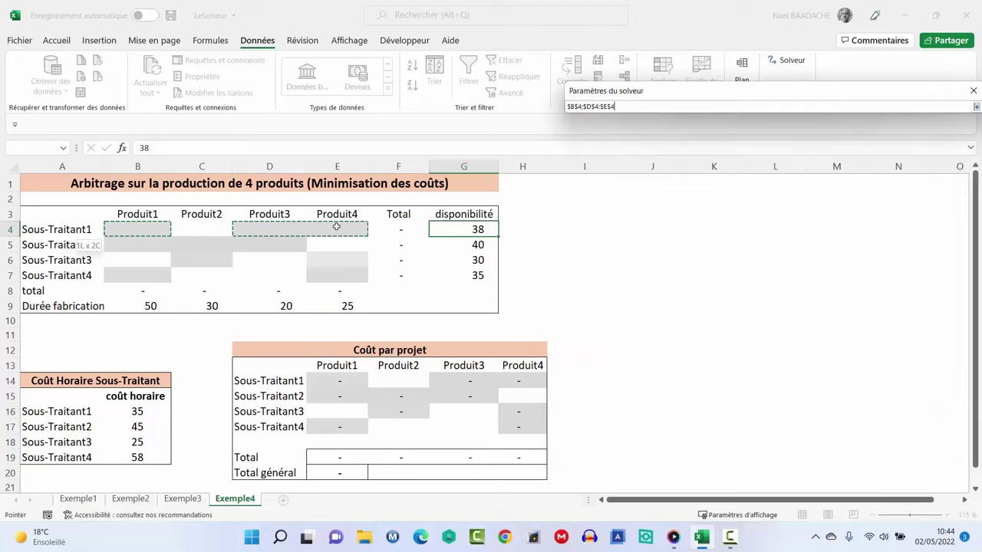
left_click_drag(142, 244, 263, 240)
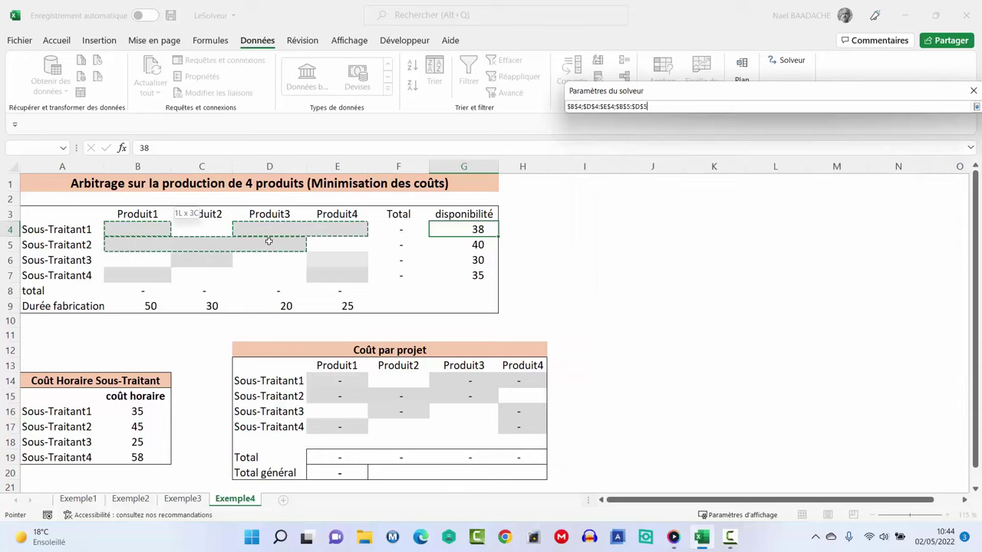
left_click(204, 259, "ctrl")
left_click(128, 277, "ctrl")
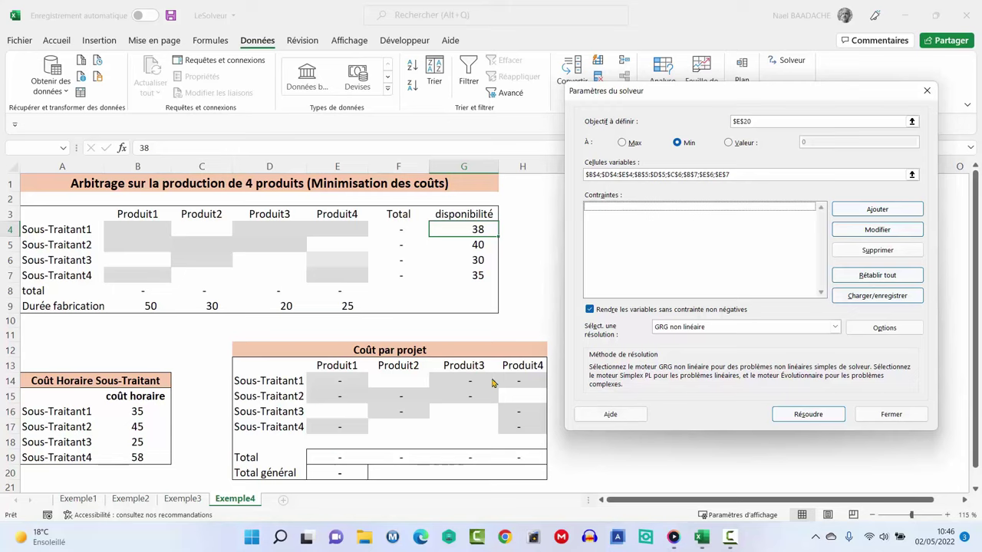
left_click(878, 209)
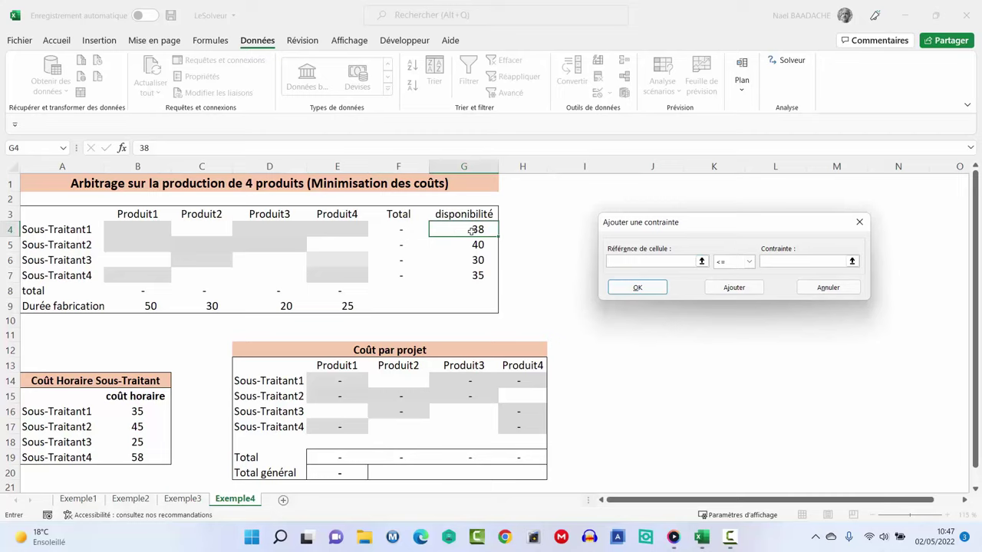
Step: Add the constraint $F$4:$F$7 <= $G$4:$G$7 capping subcontractor hours at availability
left_click(398, 229)
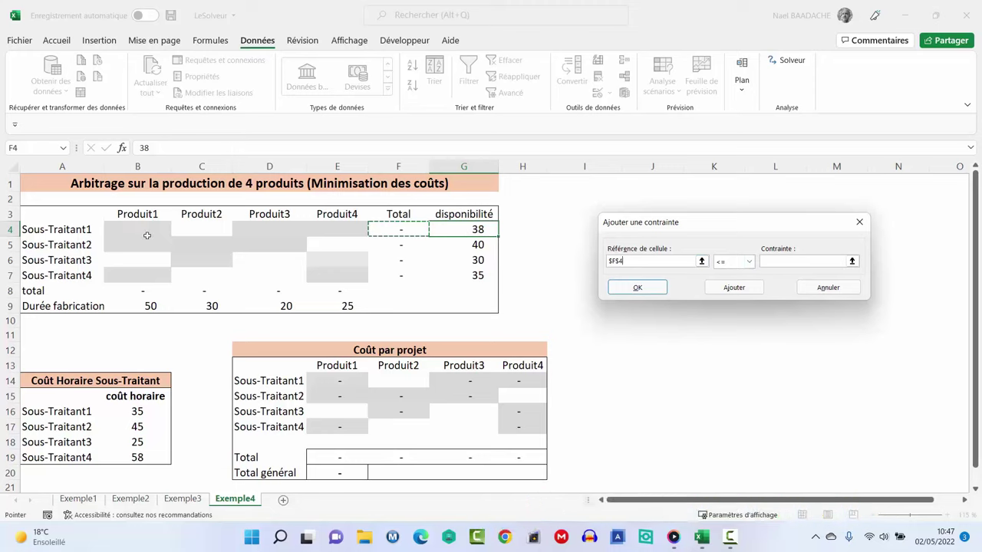
left_click(782, 261)
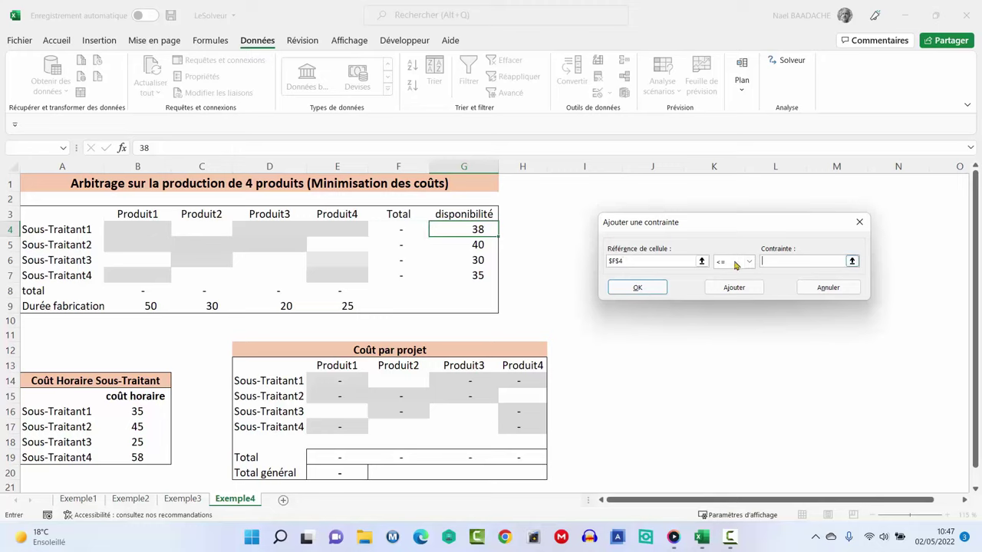
left_click(474, 231)
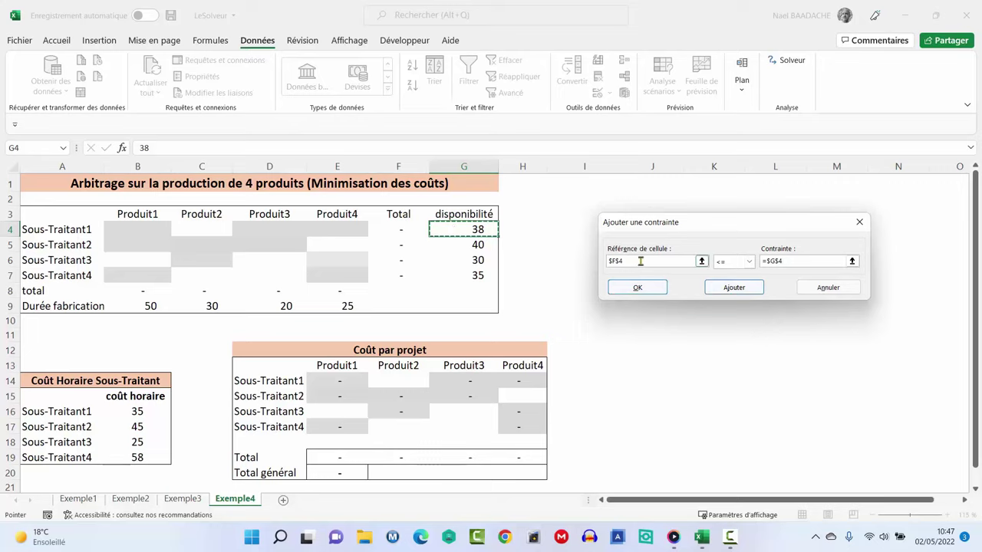
left_click(640, 260)
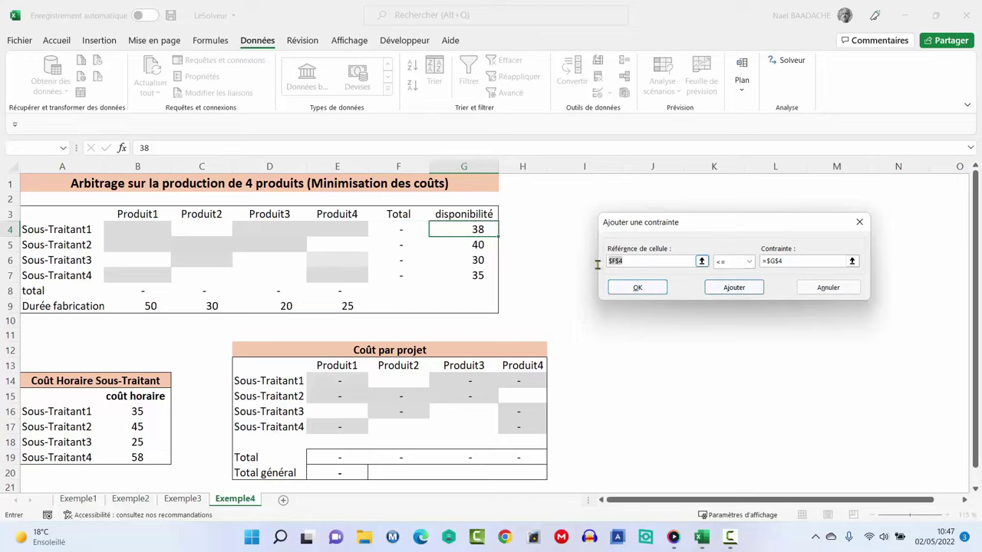
left_click(398, 234)
left_click_drag(398, 229, 399, 279)
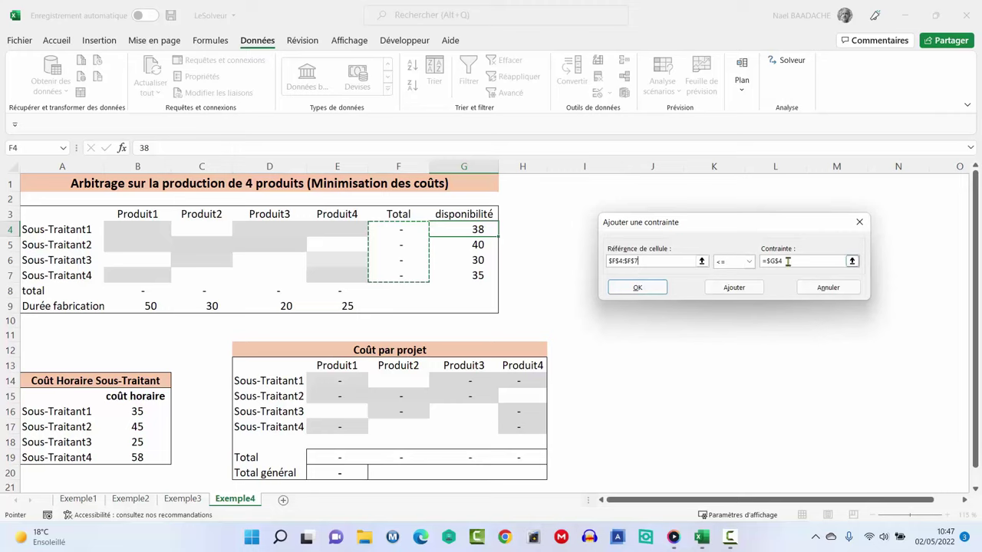
left_click_drag(788, 260, 764, 262)
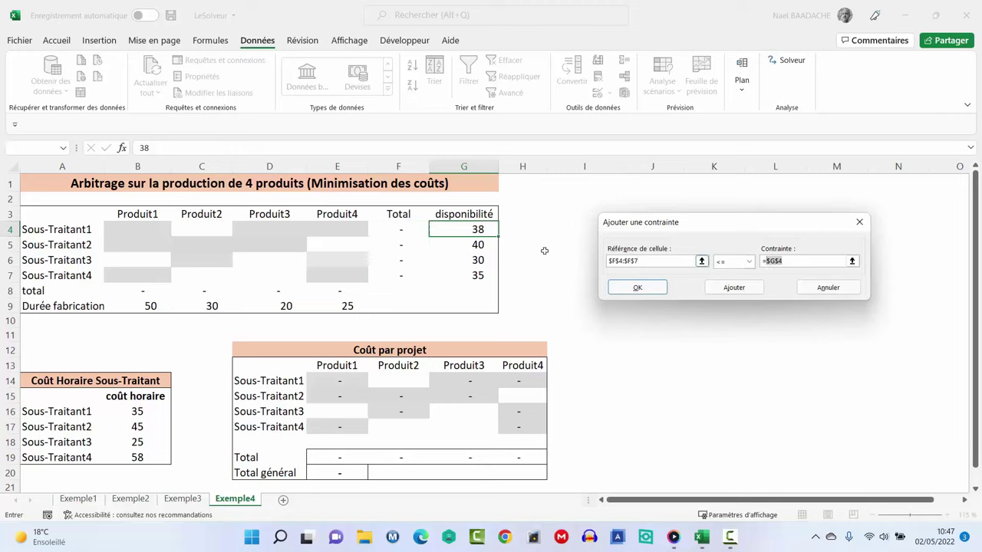
left_click(477, 230)
left_click_drag(477, 230, 479, 276)
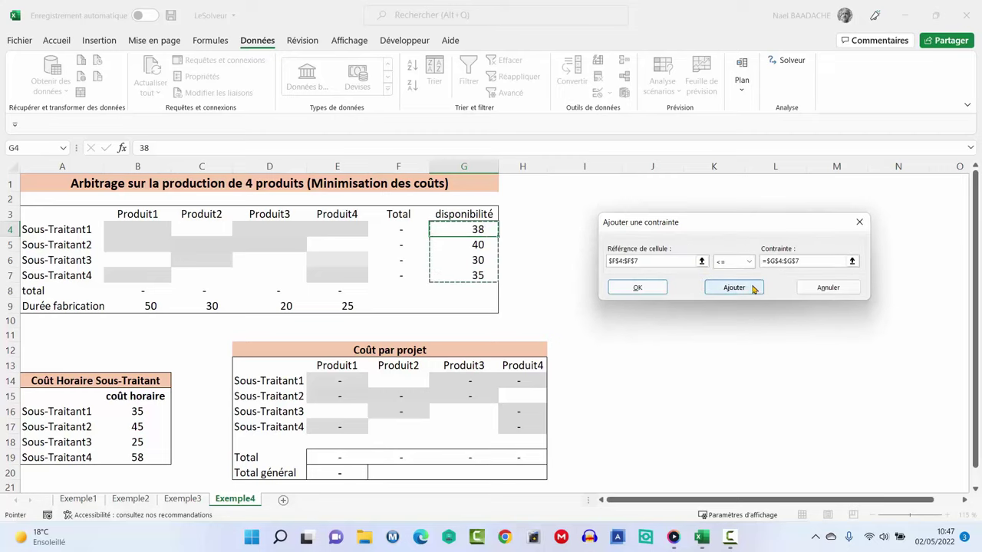
left_click(734, 287)
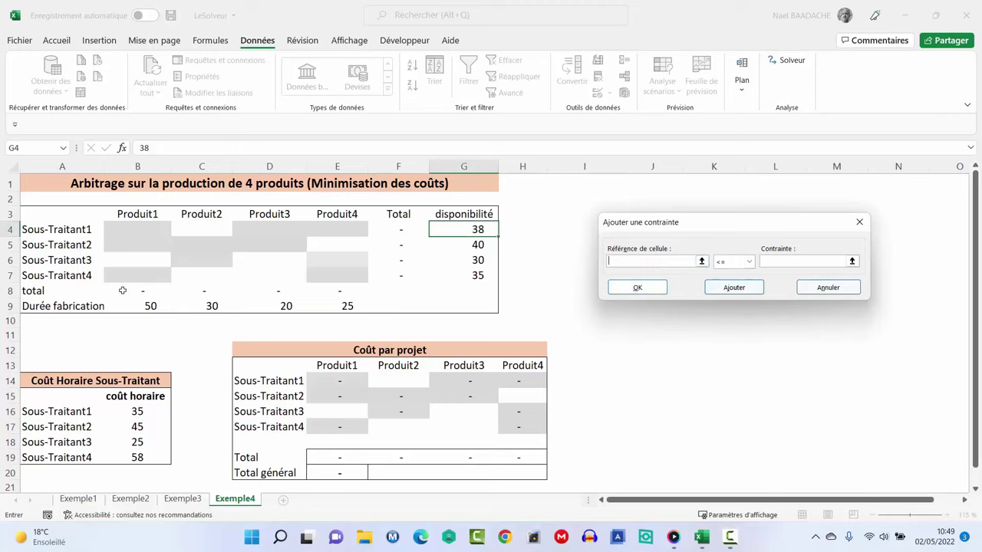
Step: Add the constraint $B$8:$E$8 = $B$9:$E$9 so product totals match fabrication durations
left_click_drag(122, 290, 336, 294)
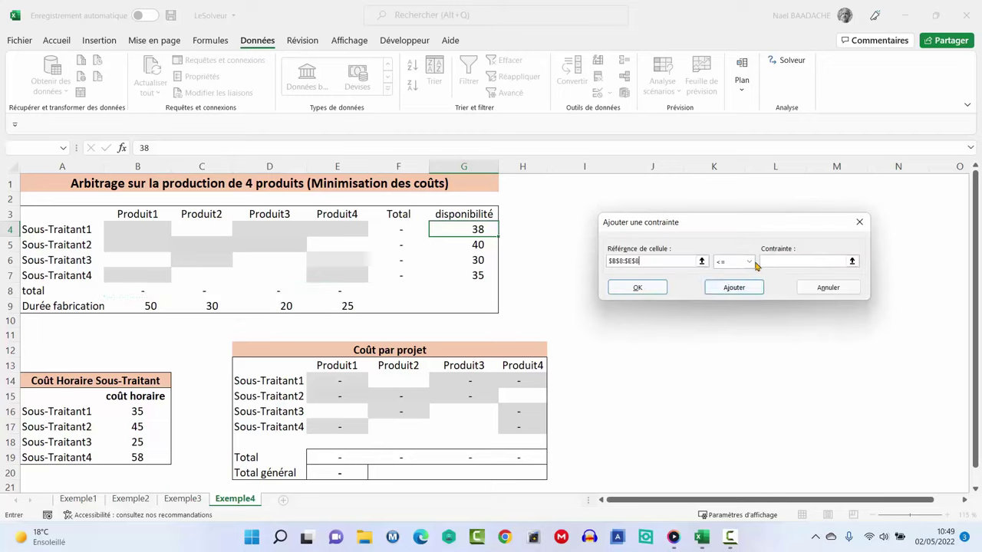
left_click(763, 263)
left_click_drag(149, 306, 322, 311)
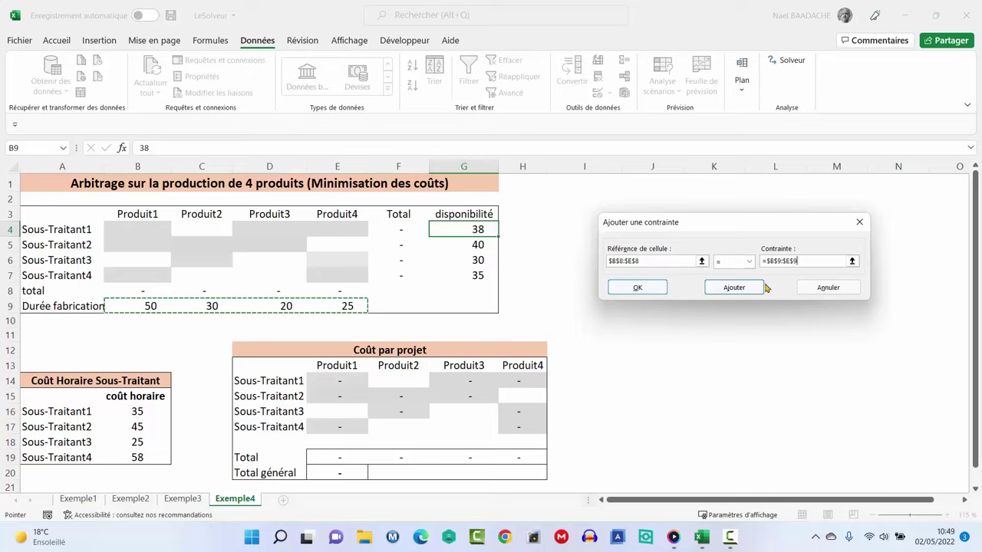
left_click(736, 288)
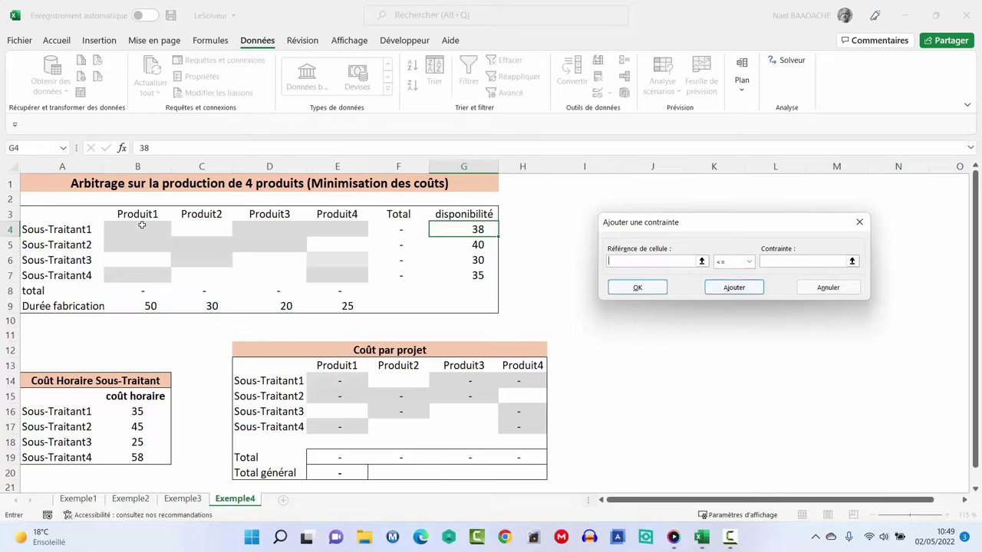
Step: Add the non-negativity constraint $B$4:$E$7 >= 0 and confirm it
left_click_drag(140, 225, 357, 276)
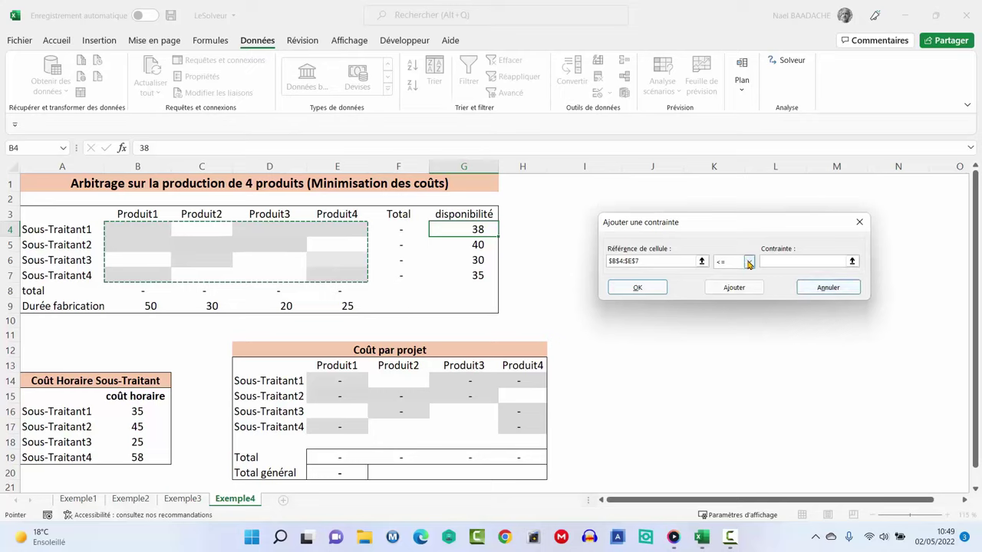
left_click(750, 261)
left_click(732, 290)
type("0")
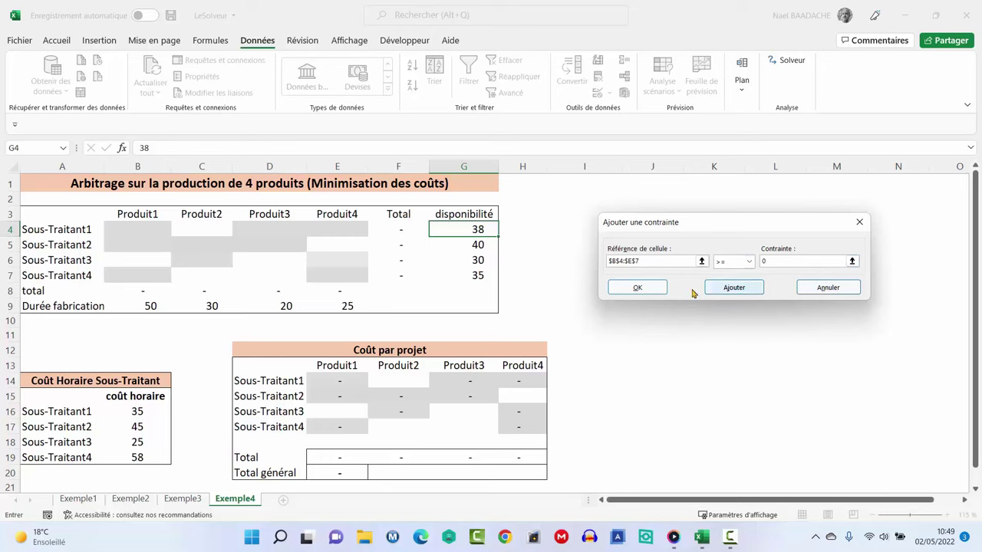
left_click(635, 288)
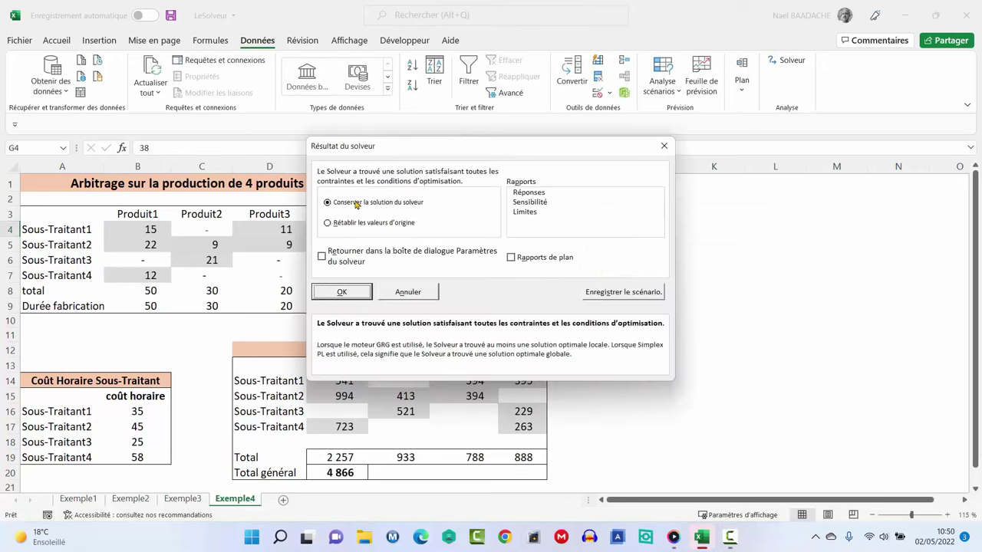
Step: Keep the Solver solution on Exemple4 and inspect the hour allocations in B4, D4 and E4
left_click(343, 292)
left_click(571, 287)
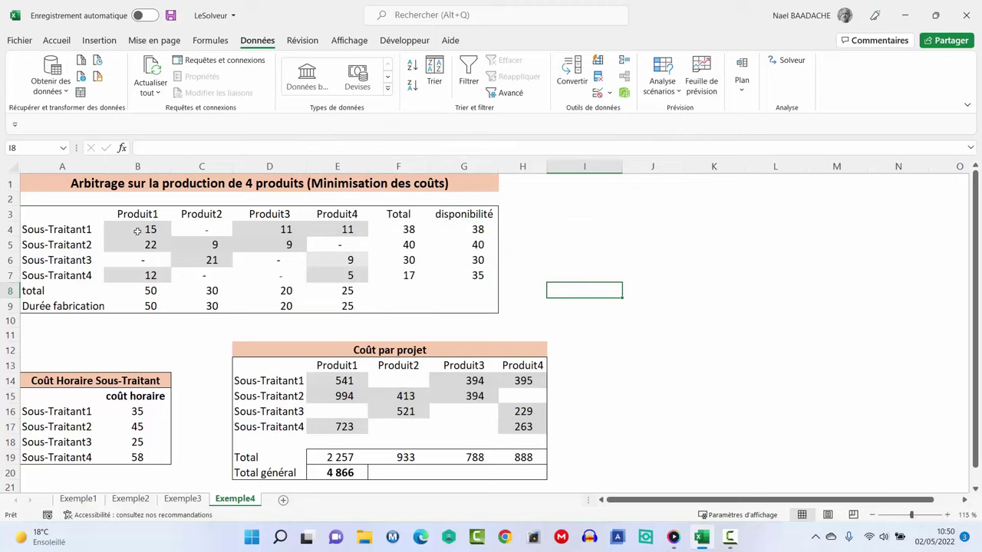
left_click(137, 231)
left_click(283, 228)
left_click(359, 228)
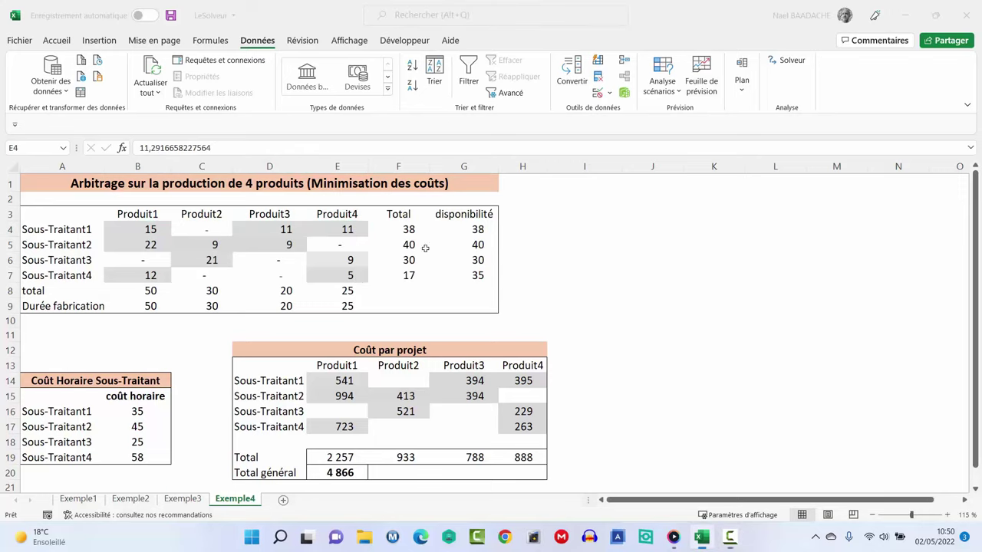
Step: Check the F4 and F7 total-hours formulas, the B9:E9 durations sum, and the 4 866 total-cost formula
left_click(409, 228)
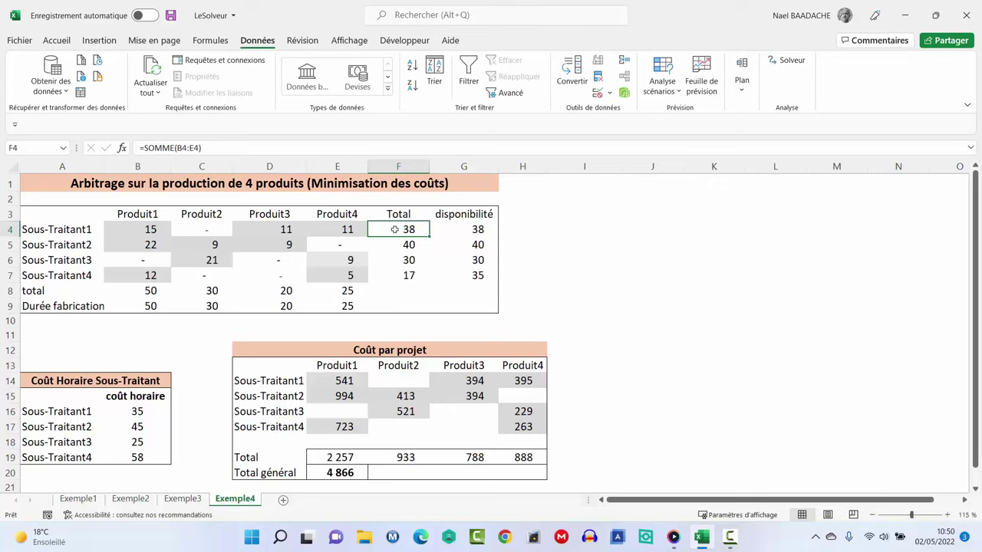
left_click(403, 276)
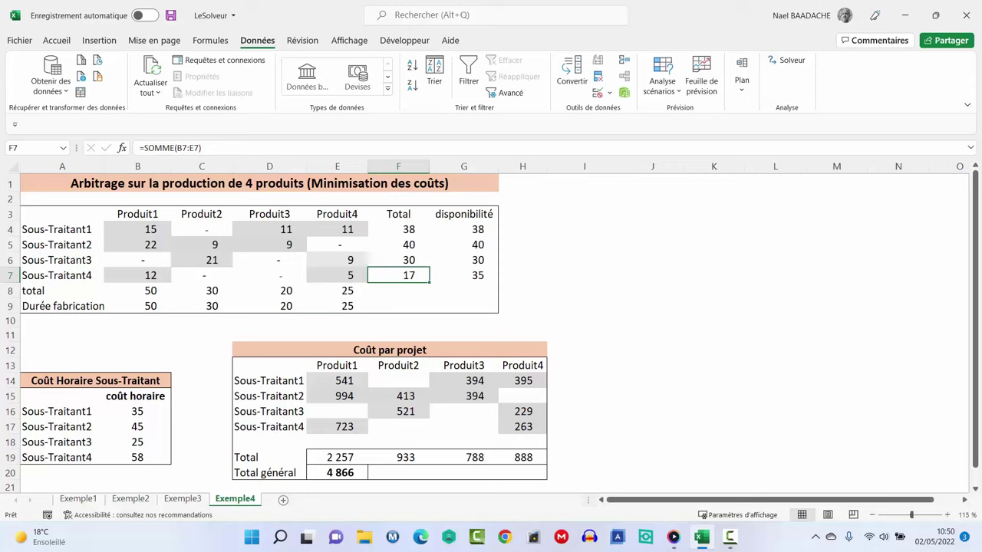
left_click(153, 289)
left_click_drag(151, 307, 355, 309)
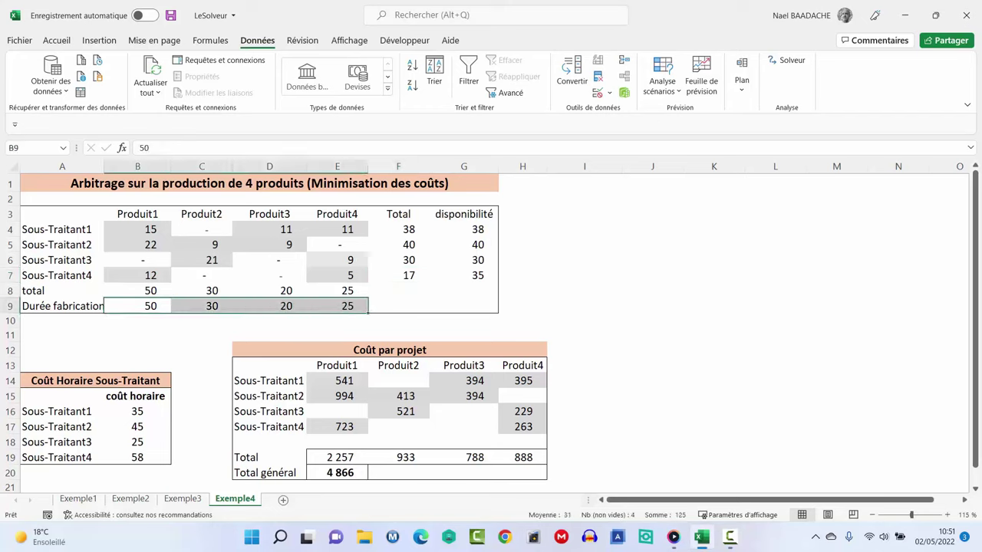
left_click(341, 474)
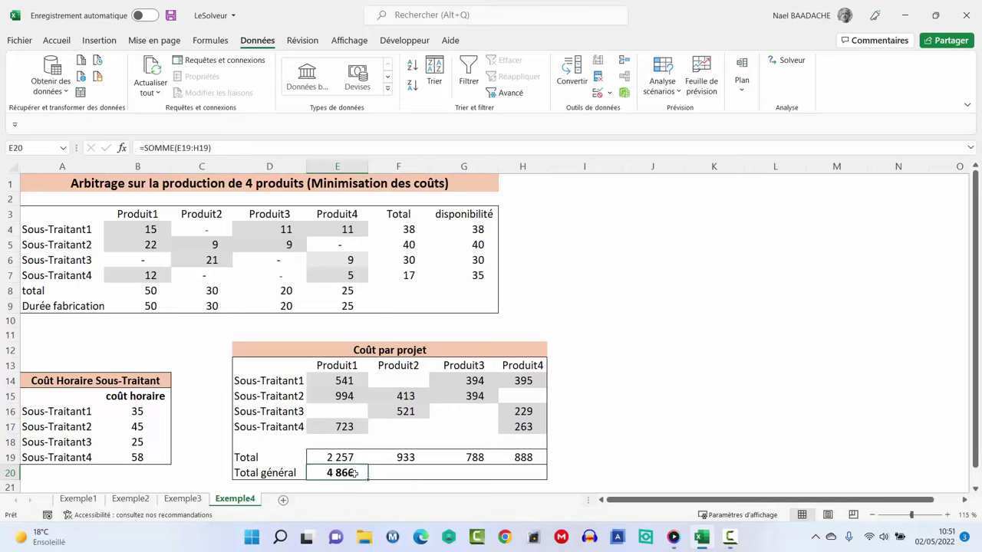
left_click(606, 291)
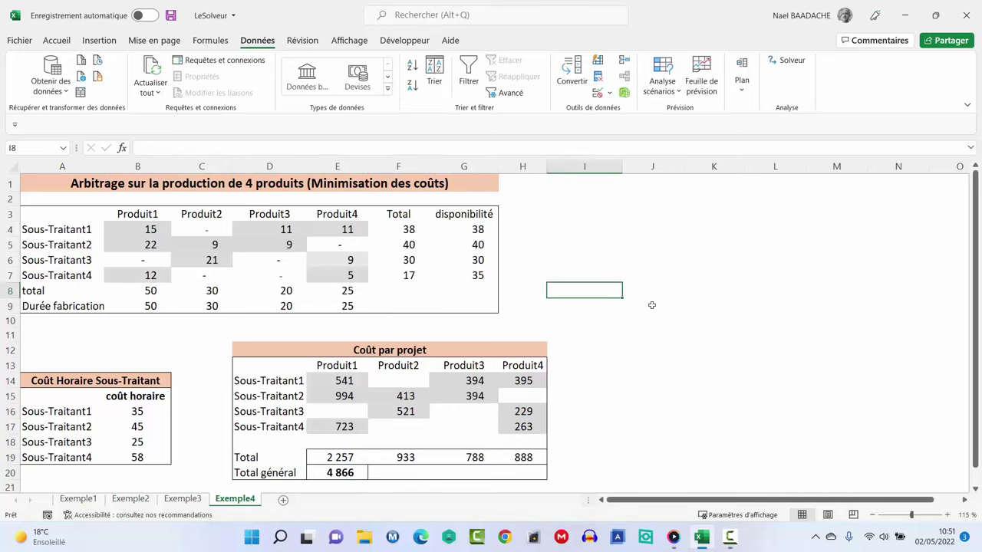